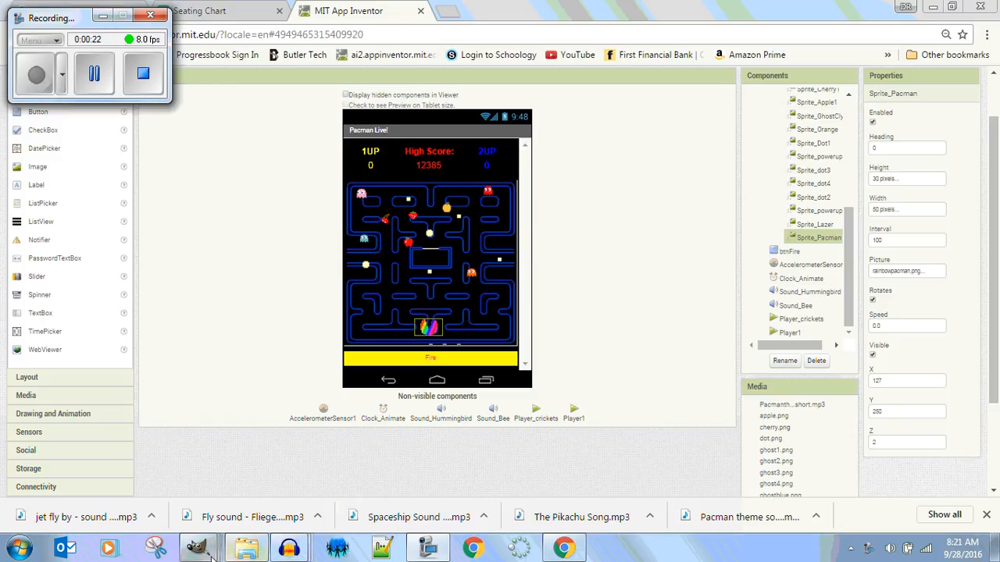
Switch to the rainbow Pac-Man image in GIMP and undo its gradient fills back to the solid yellow sprite.
mouse_move(207, 554)
mouse_move(694, 477)
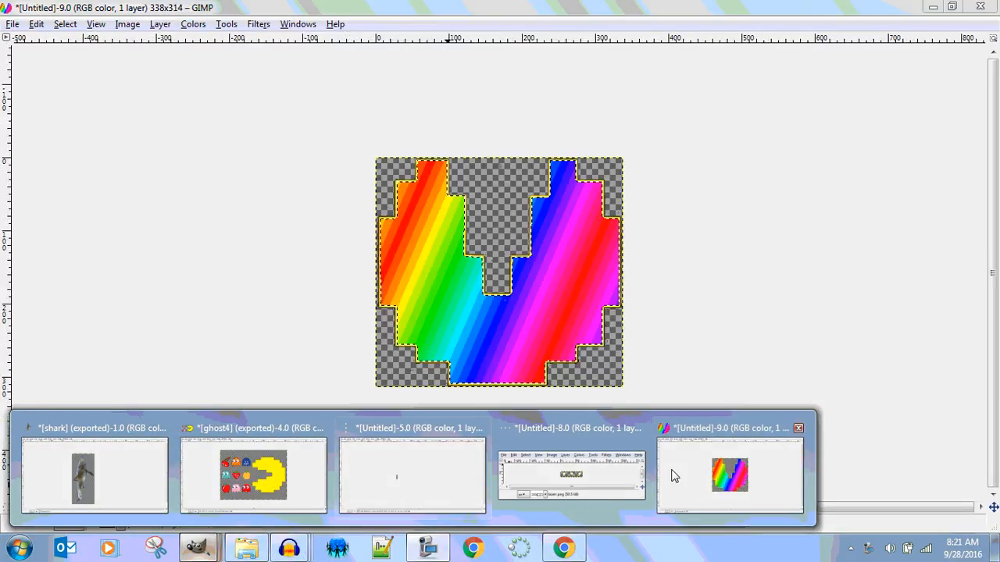
click(703, 476)
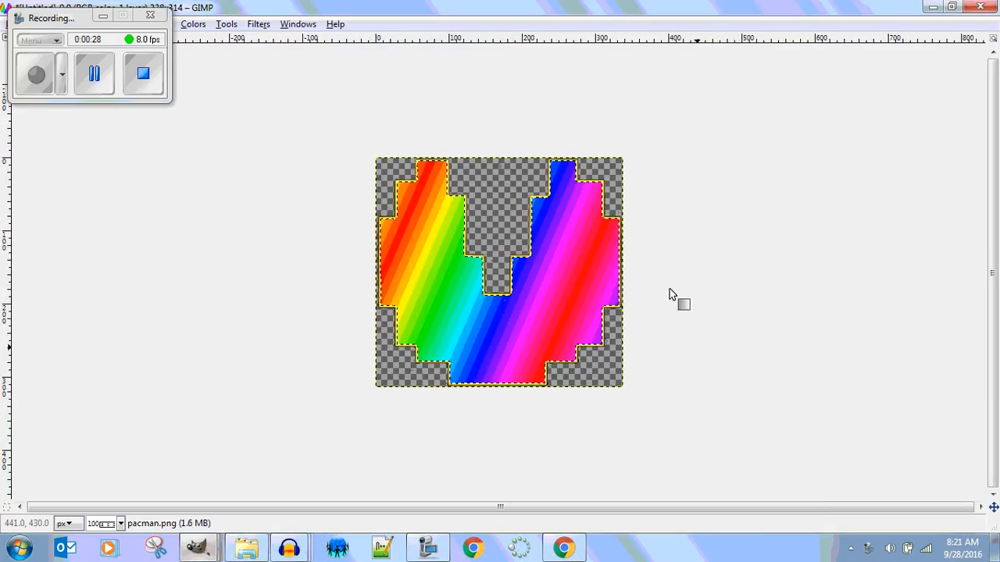
drag(71, 19, 69, 103)
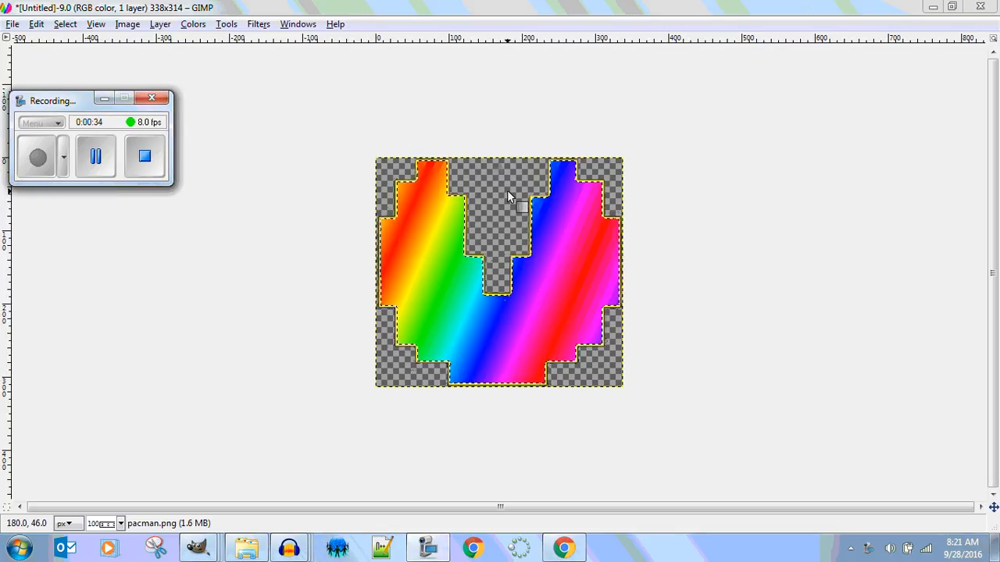
click(289, 221)
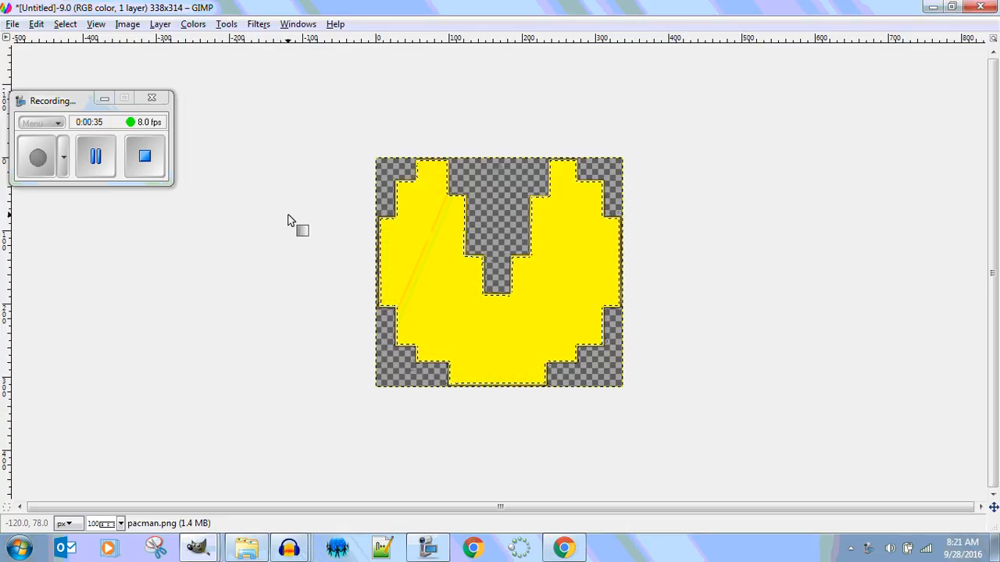
key(ctrl+z)
drag(75, 105, 71, 101)
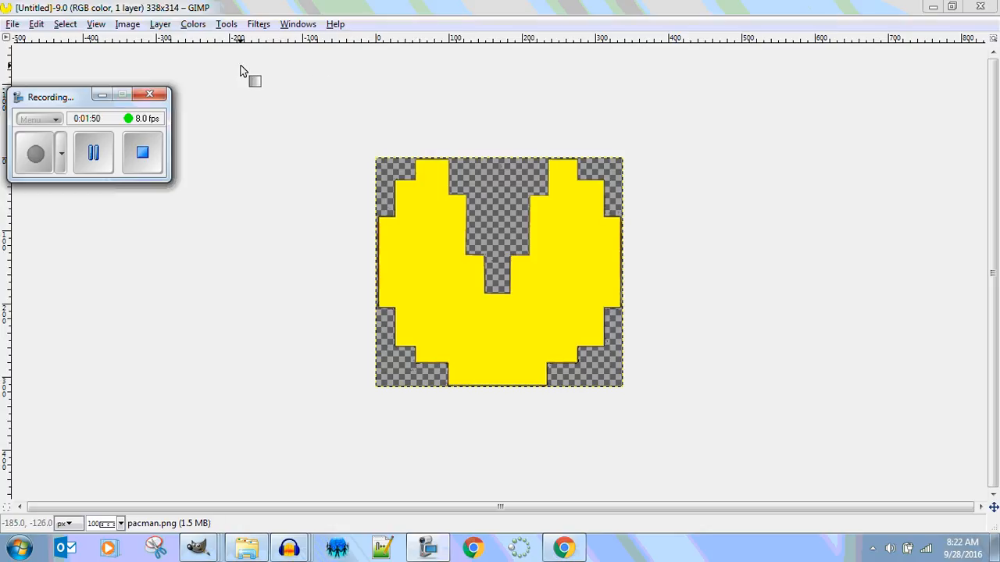
Open a new toolbox and place it beside the Pac-Man image.
click(226, 24)
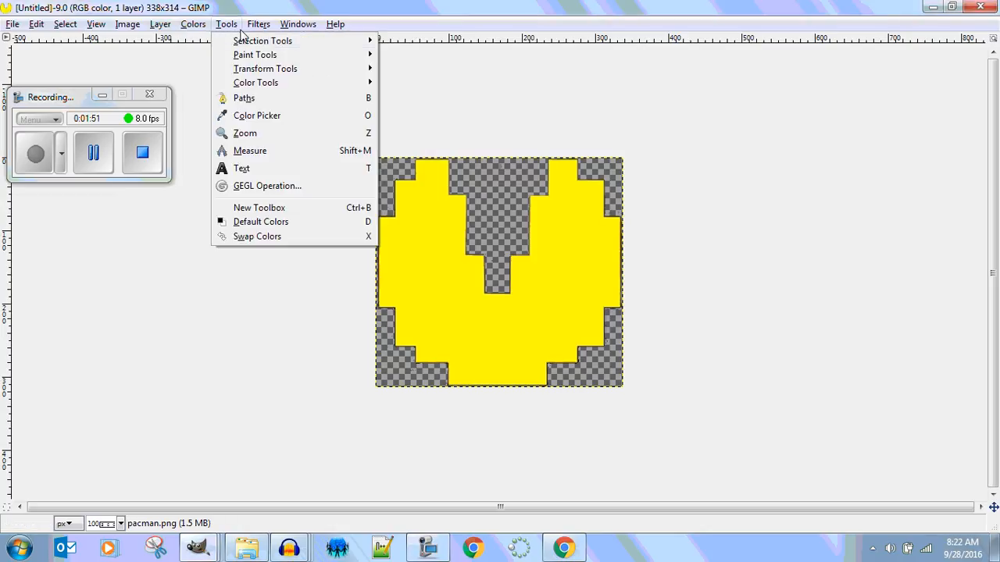
mouse_move(265, 41)
click(606, 78)
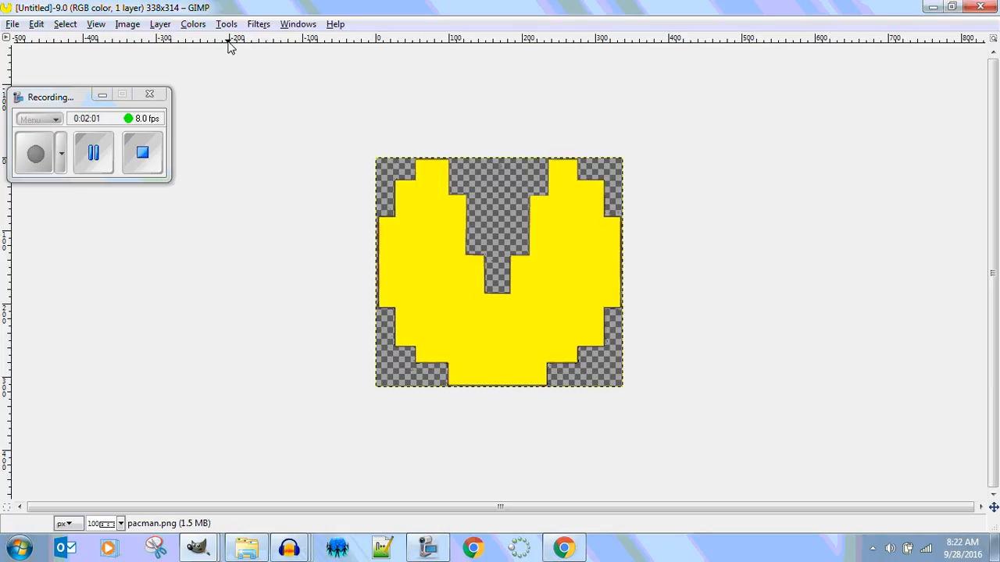
click(294, 28)
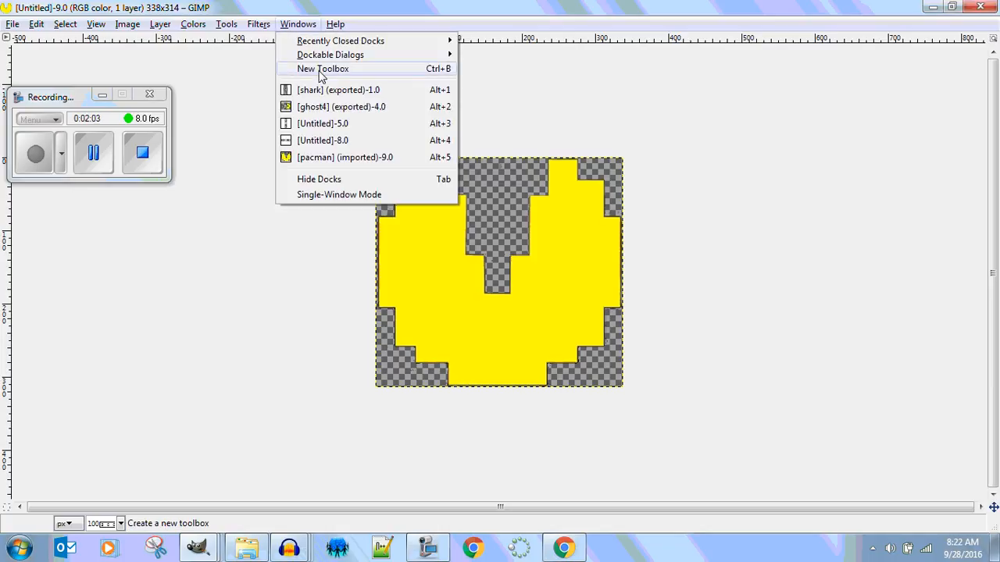
click(321, 71)
drag(330, 14, 227, 58)
click(297, 24)
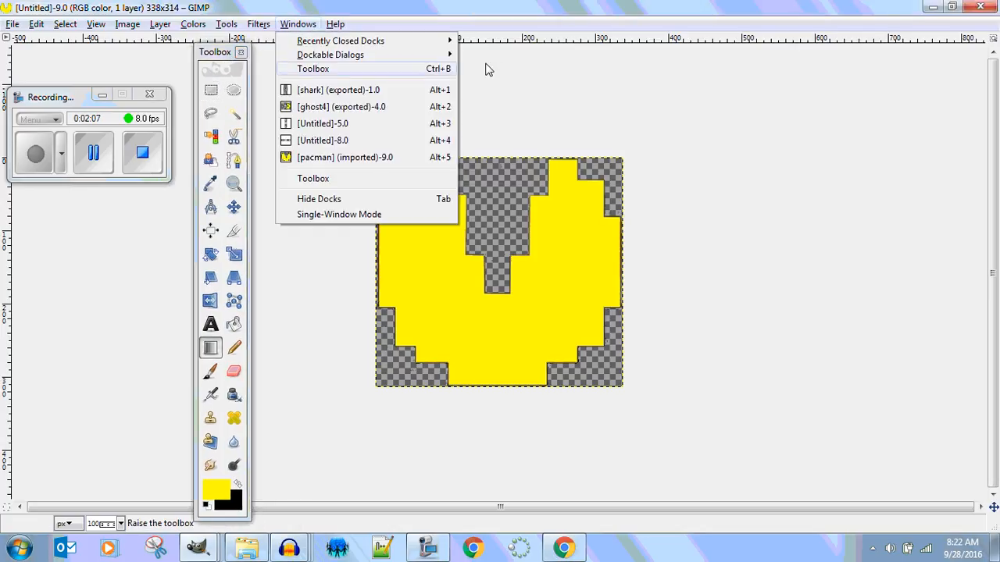
click(469, 65)
click(297, 24)
mouse_move(315, 61)
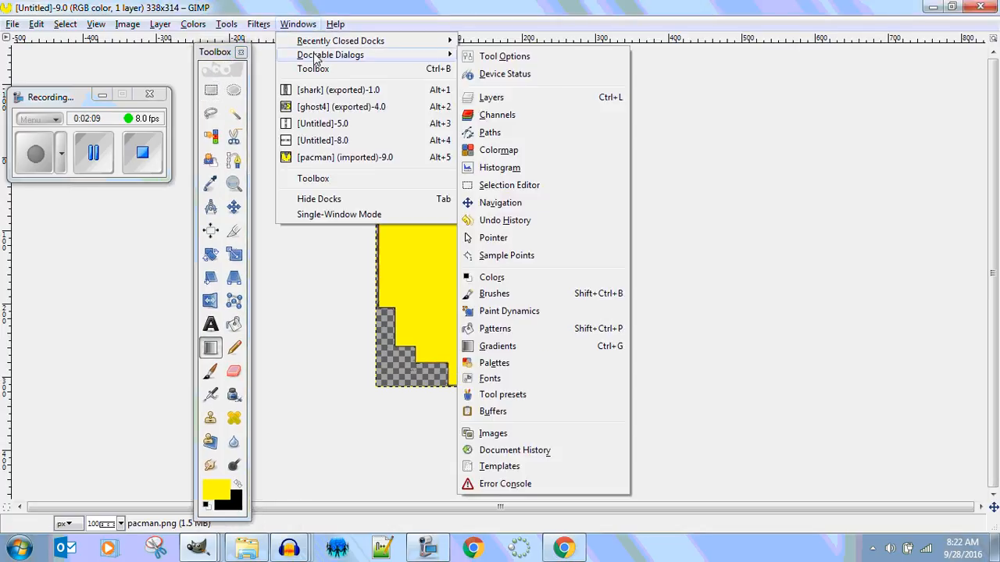
click(490, 102)
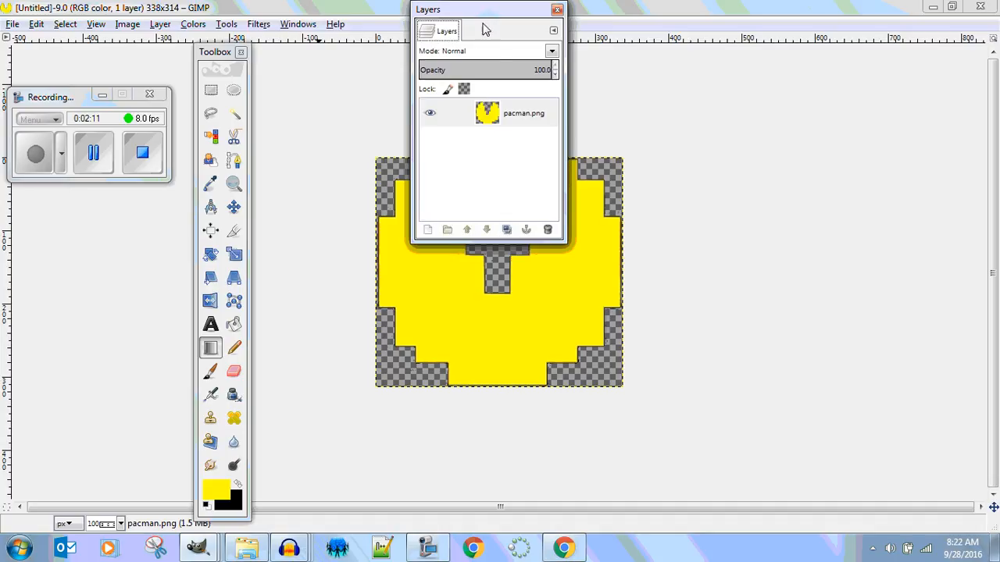
drag(484, 9, 891, 77)
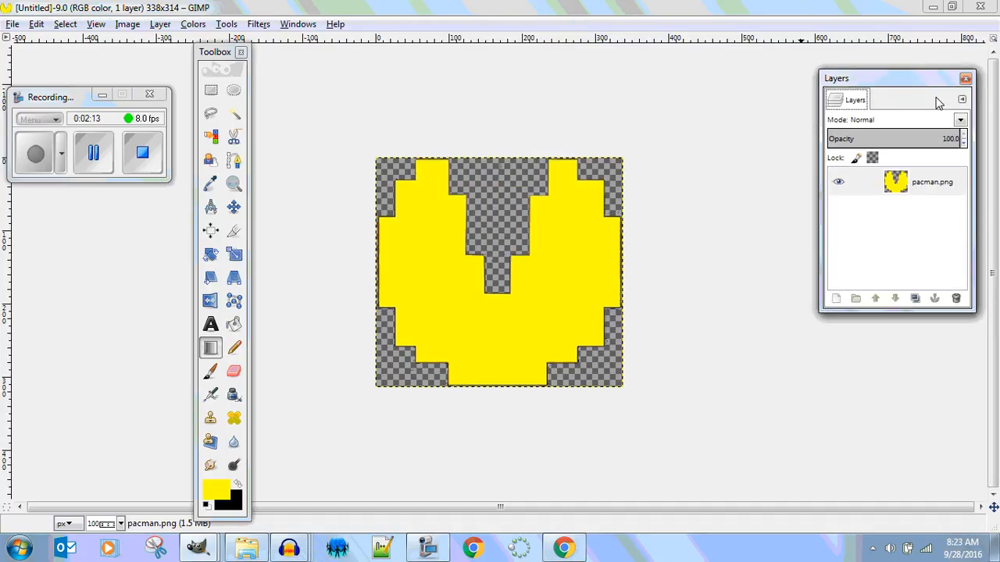
click(965, 78)
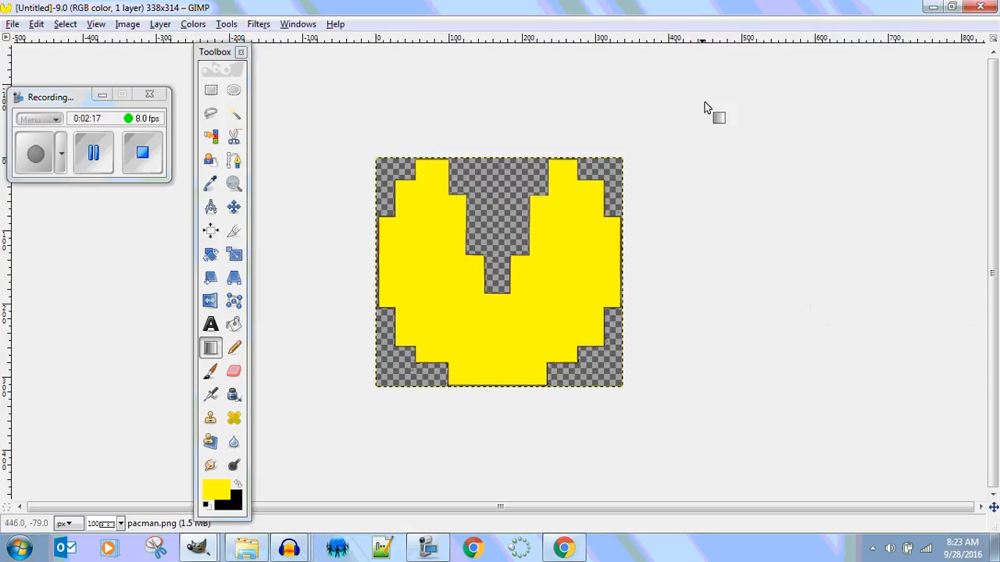
Open the Blend tool's options and arrange the options window and the toolbox clear of the Pac-Man image.
double_click(210, 352)
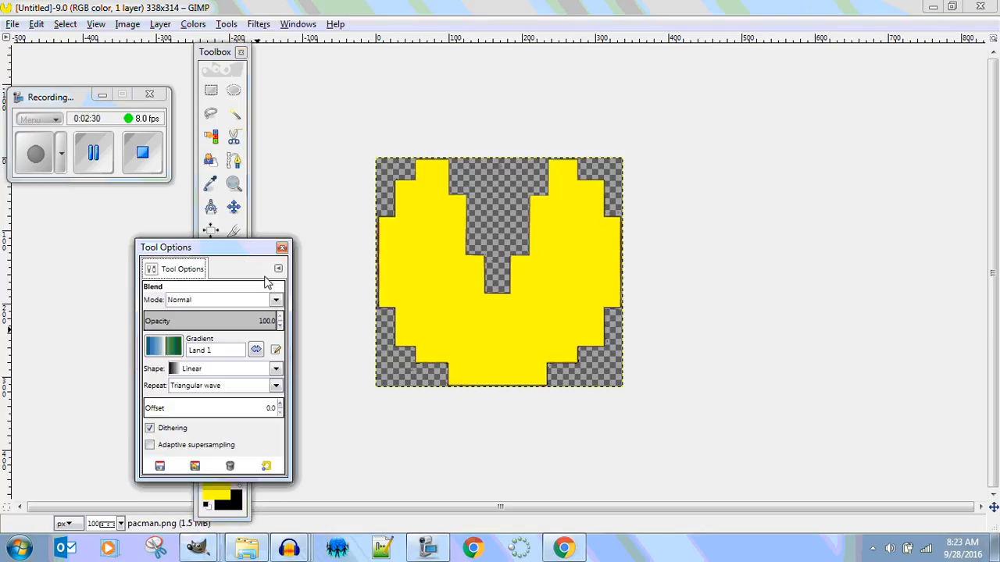
drag(269, 248, 828, 109)
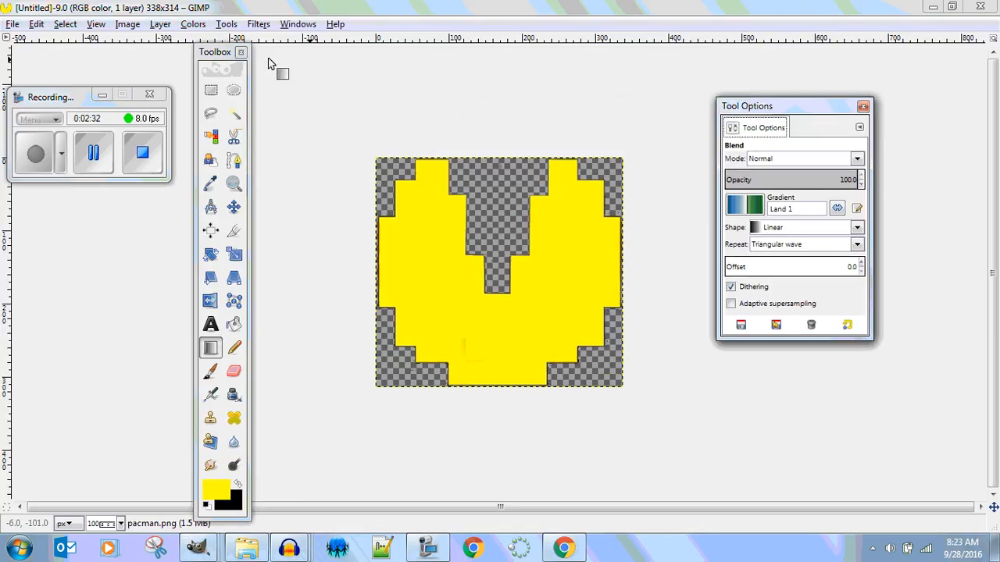
drag(223, 53, 180, 61)
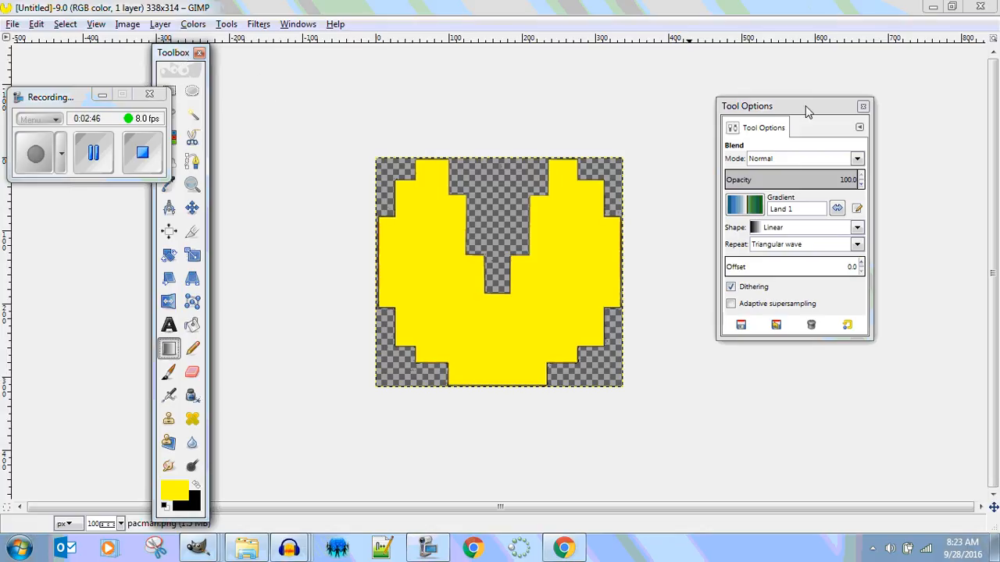
drag(806, 106, 779, 86)
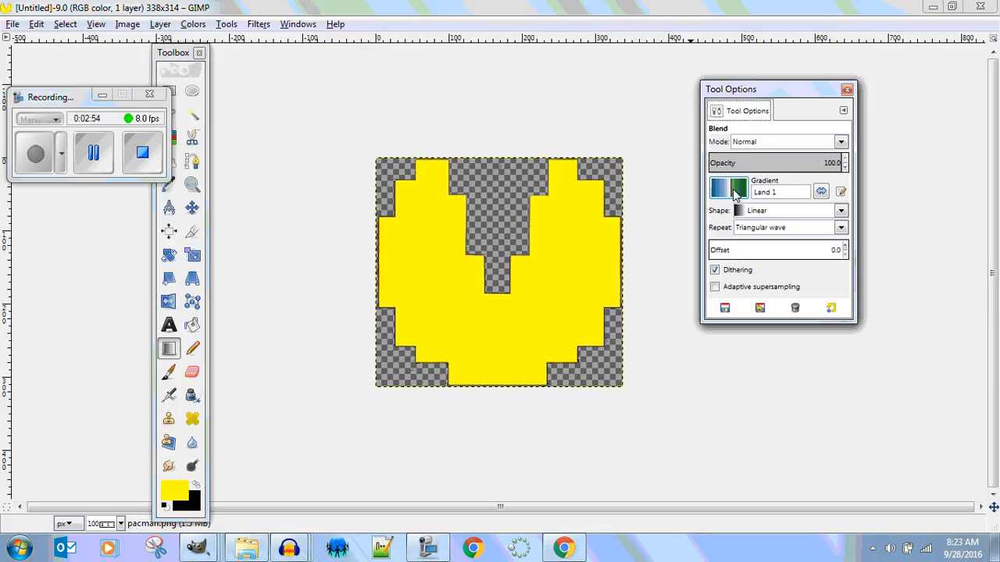
Set the Blend tool's gradient to Yellow Orange.
click(735, 191)
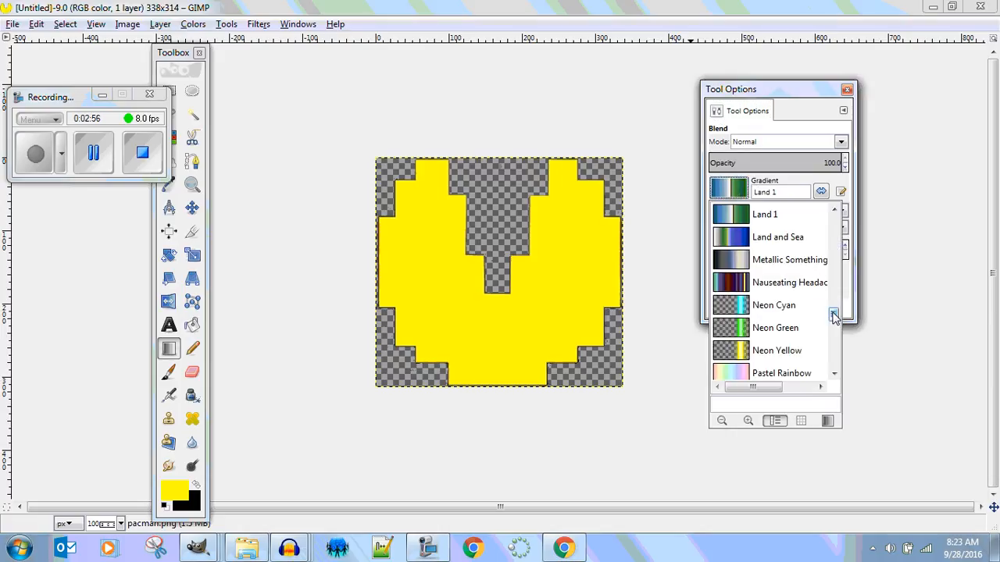
drag(834, 315, 835, 363)
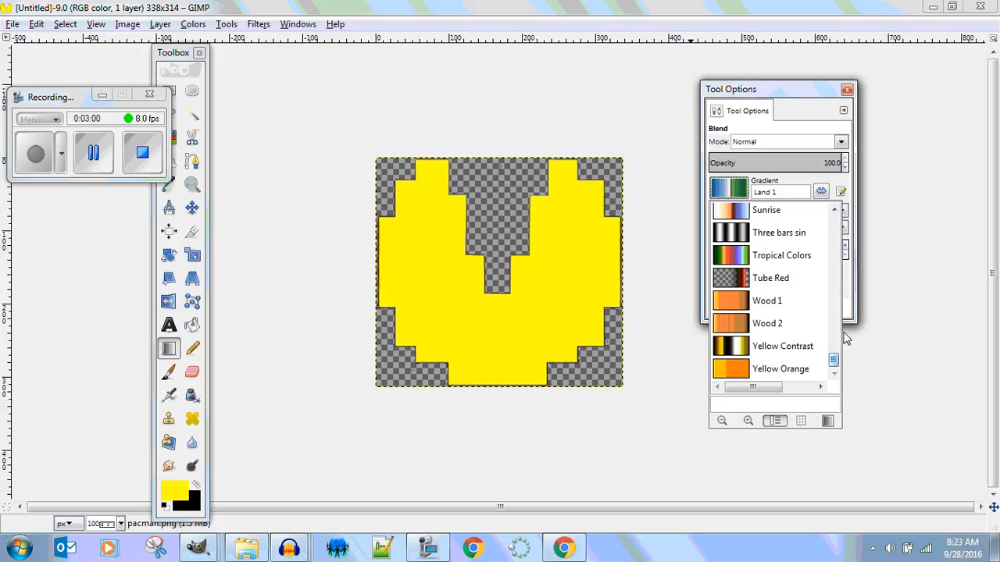
double_click(734, 371)
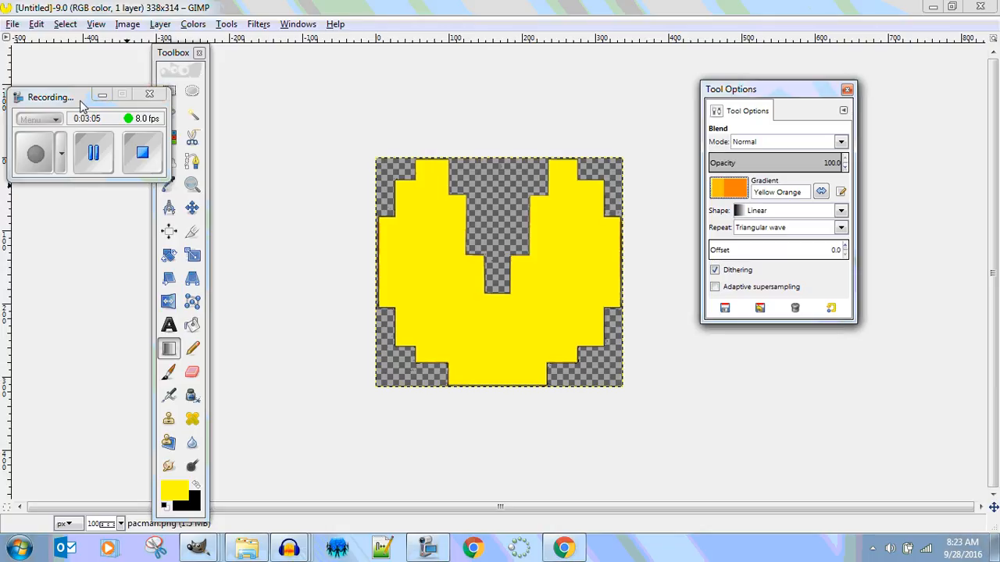
Select the whole yellow area of the Pac-Man sprite by colour.
drag(79, 96, 49, 88)
click(168, 137)
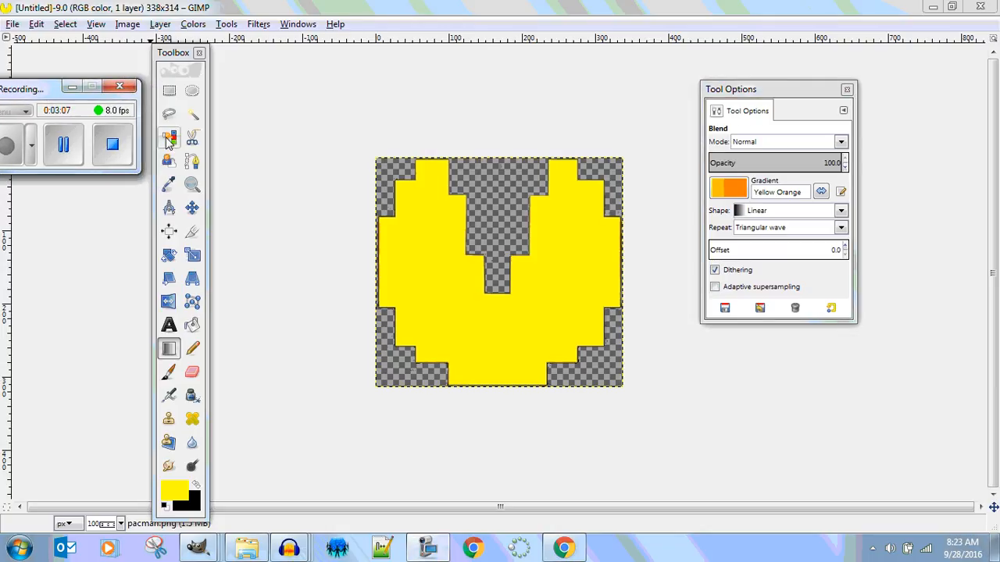
click(434, 267)
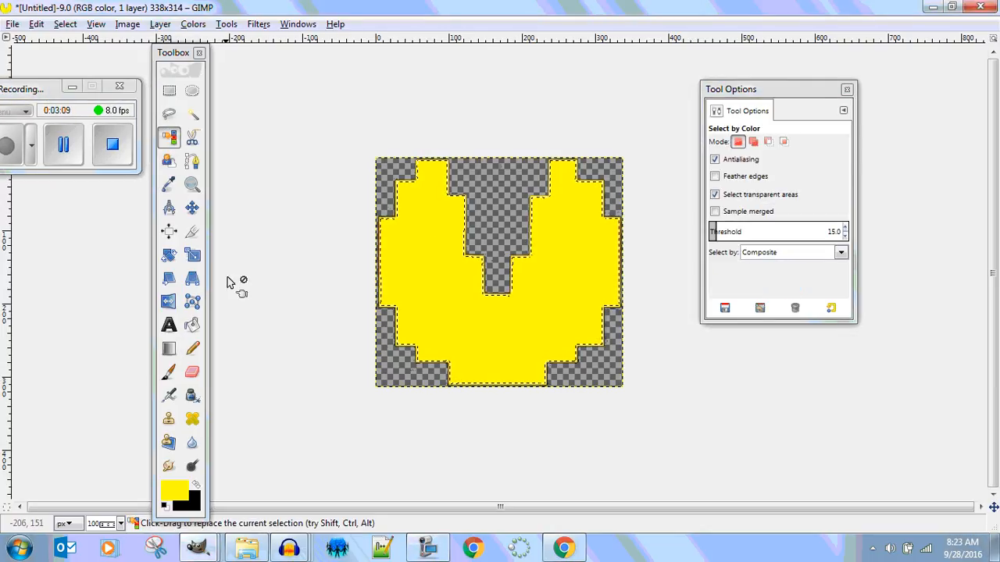
Try a diagonal Yellow Orange gradient fill with the Blend tool across the selected Pac-Man body, and undo it.
click(169, 351)
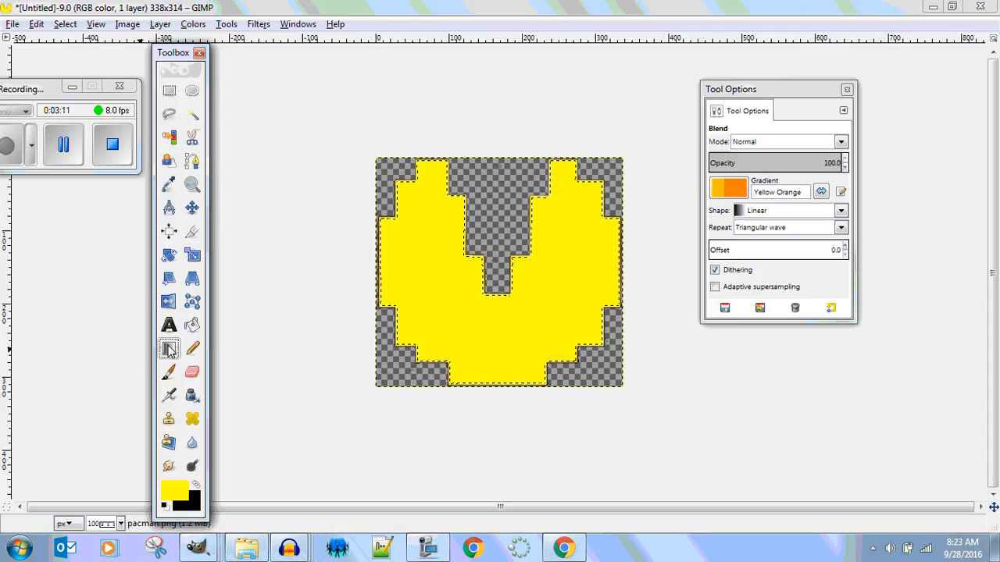
click(720, 195)
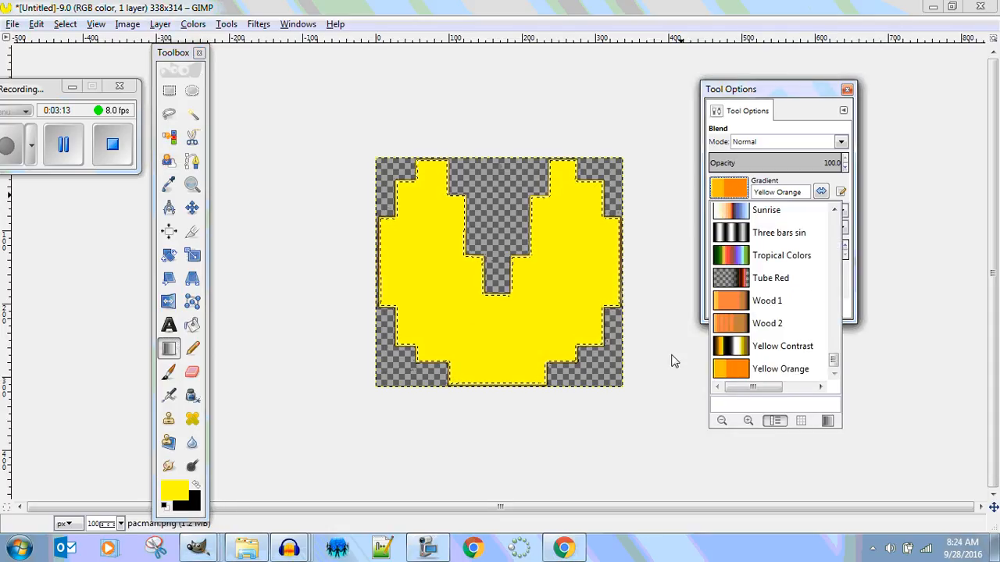
click(169, 352)
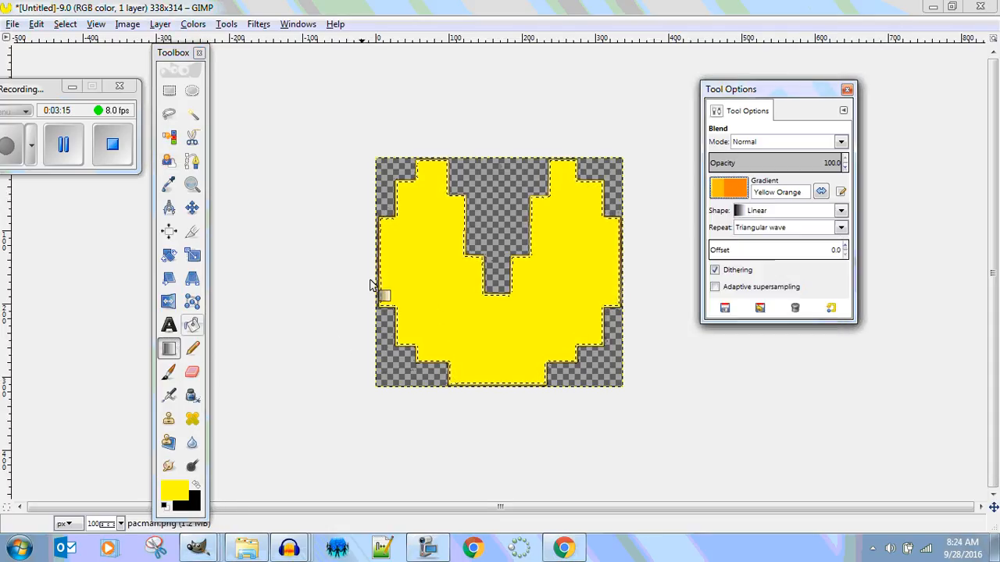
drag(399, 234, 527, 340)
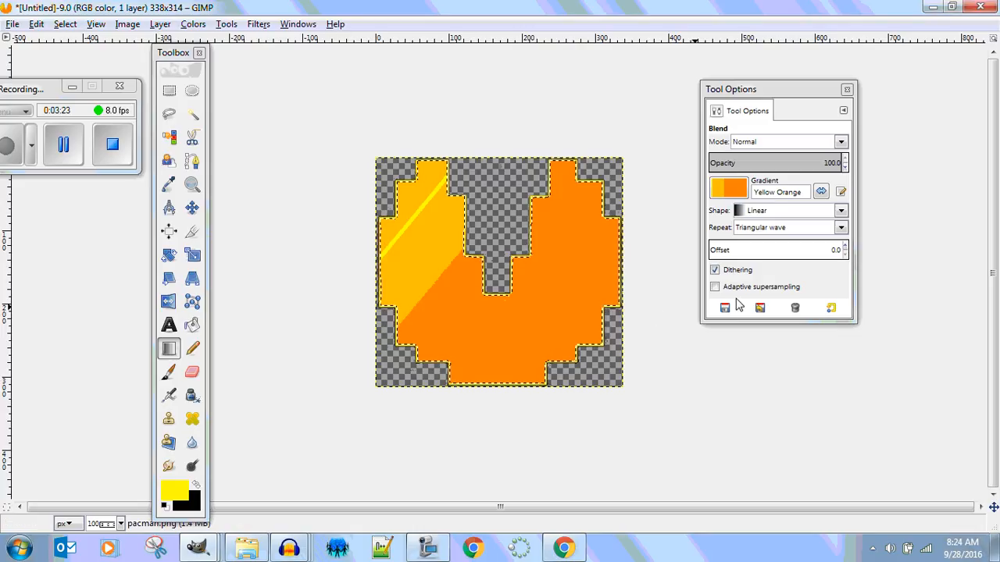
key(ctrl+z)
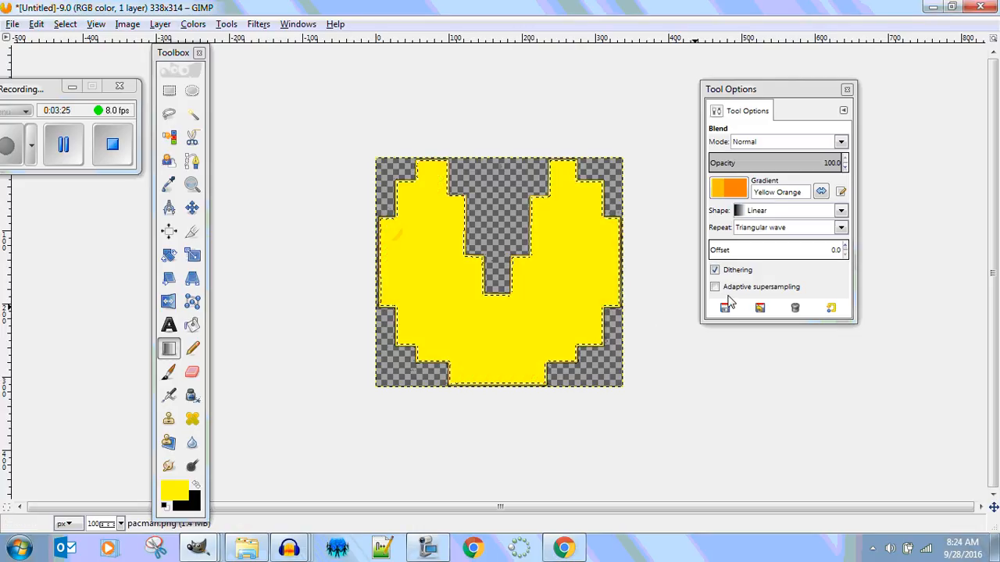
Set the Blend tool's gradient to the second Full saturation spectrum entry.
click(733, 194)
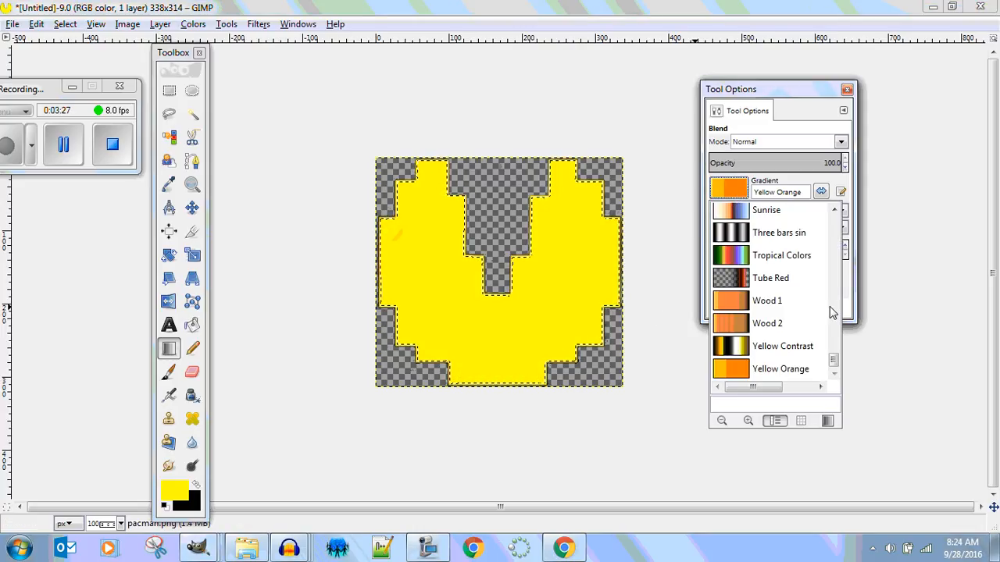
drag(833, 361, 840, 292)
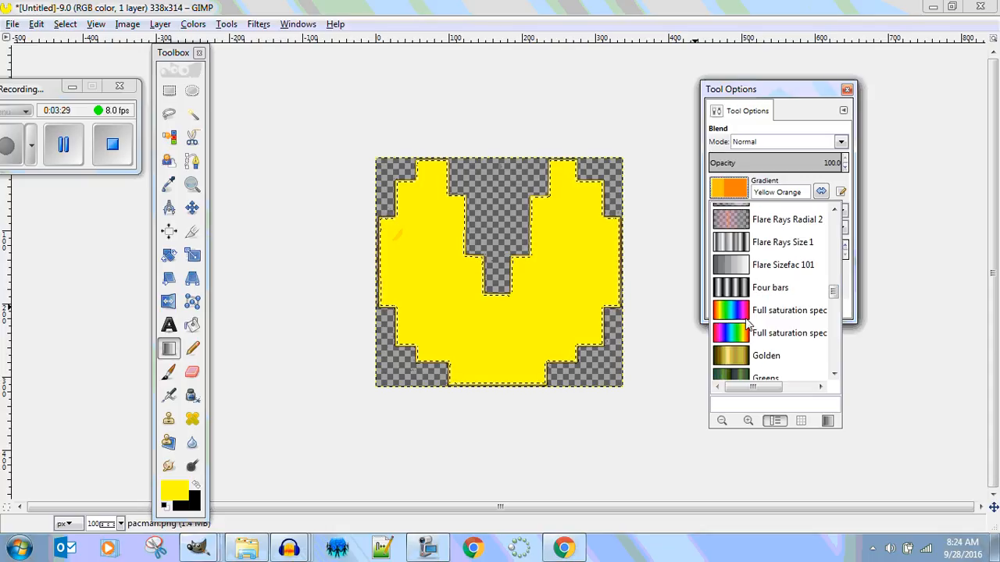
click(740, 333)
Try a spectrum gradient fill on the selected Pac-Man body and cut the selected pixels.
drag(406, 275, 496, 320)
key(ctrl+z)
key(ctrl+z)
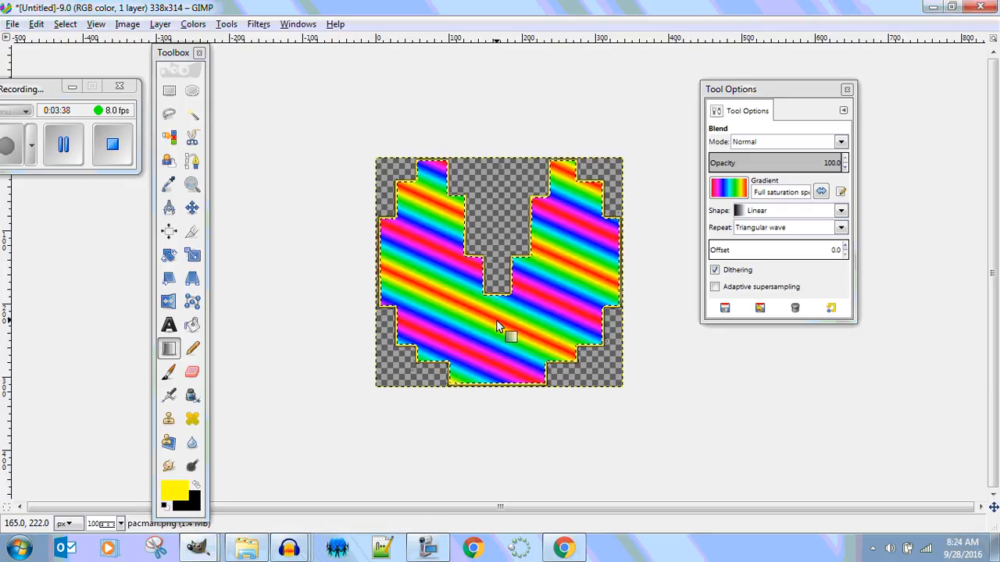
key(ctrl+x)
Fill the Pac-Man selection repeatedly with the spectrum gradient, varying the direction and length of the blend.
drag(402, 243, 427, 264)
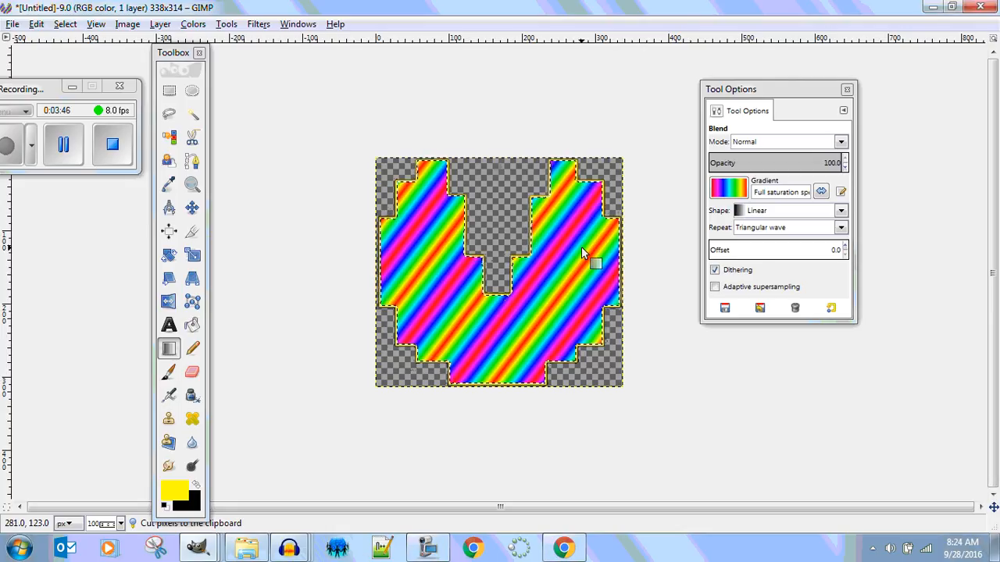
drag(581, 246, 586, 298)
drag(550, 320, 494, 321)
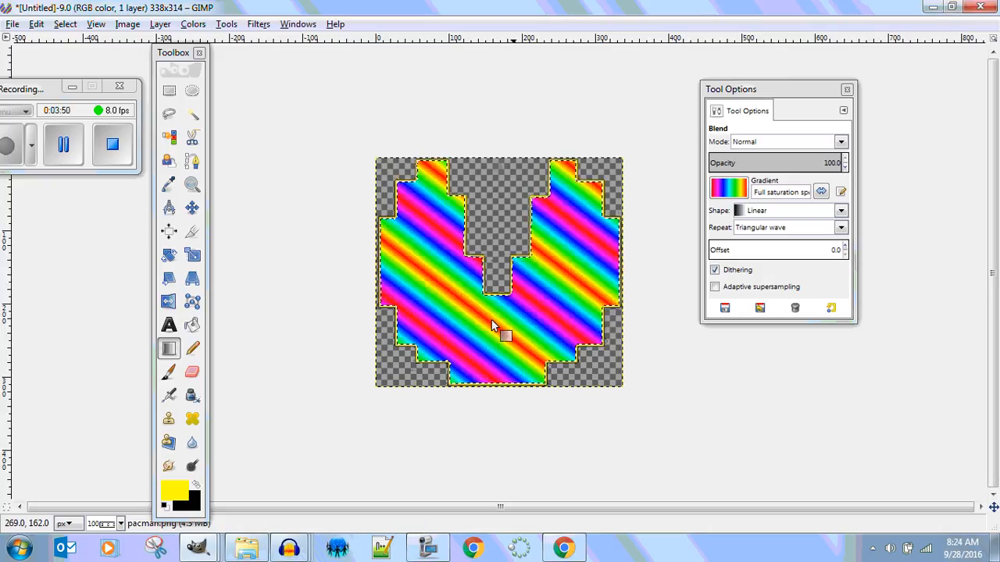
drag(415, 320, 508, 317)
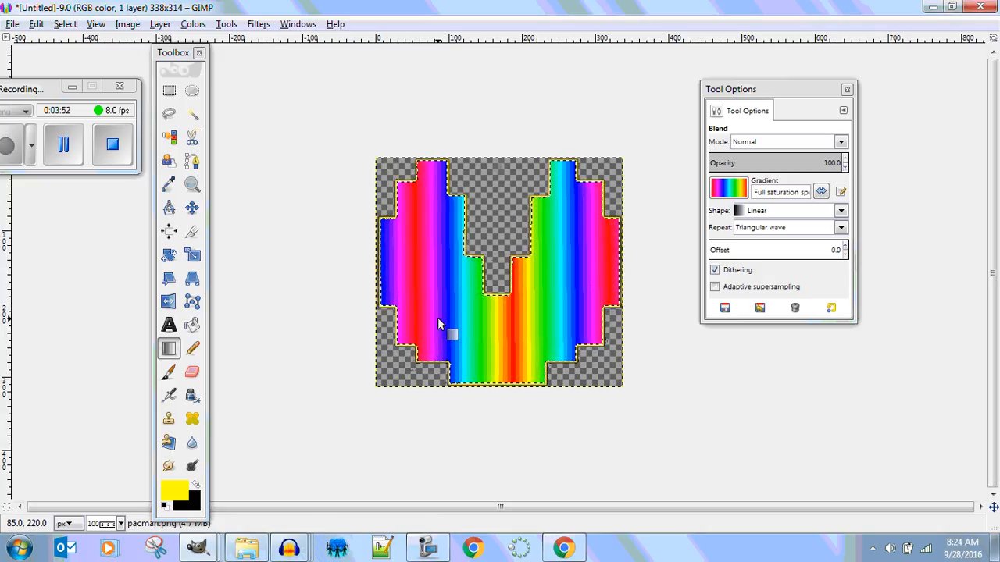
mouse_move(422, 294)
mouse_down()
mouse_move(454, 311)
mouse_move(436, 292)
mouse_up()
drag(592, 296, 525, 318)
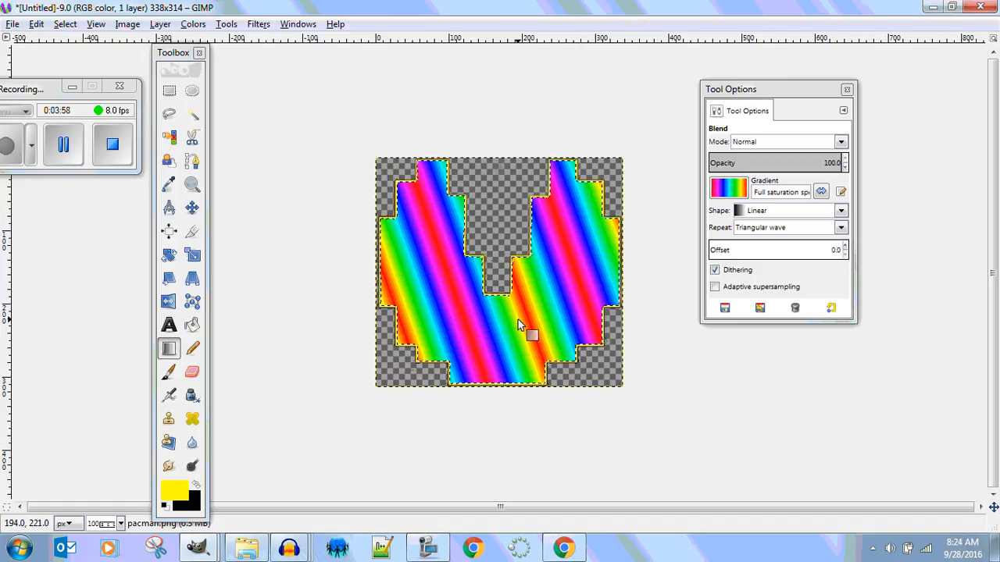
Undo the series of spectrum gradient fills in the Pac-Man selection.
key(ctrl+z)
key(ctrl+z)
key(ctrl+z)
key(ctrl+z)
key(ctrl+z)
key(ctrl+z)
key(ctrl+z)
key(ctrl+z)
key(ctrl+z)
key(ctrl+z)
key(ctrl+z)
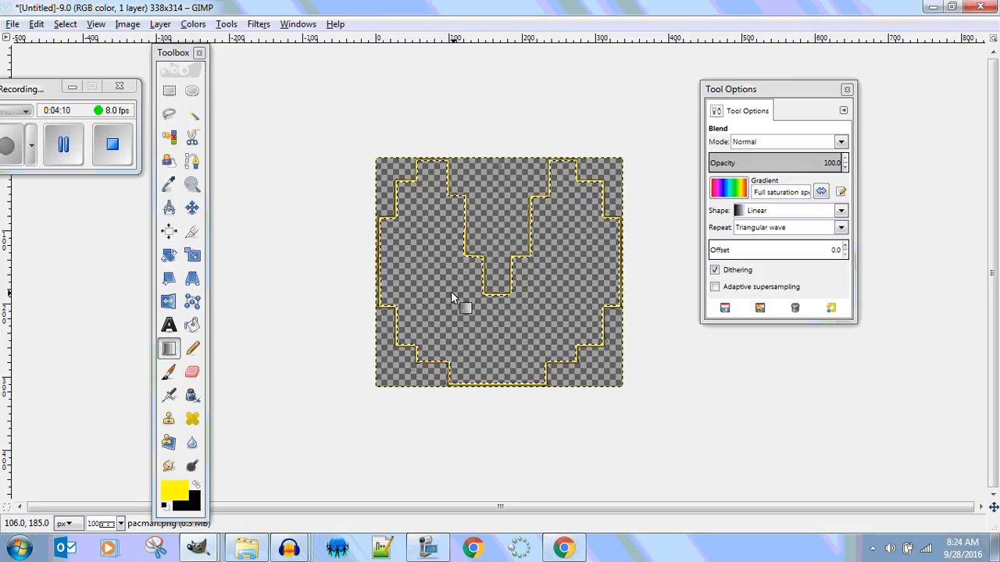
Try a short diagonal linear spectrum fill on the Pac-Man body, undo it, and set the blend shape to Spiral (ccw).
drag(457, 297, 426, 272)
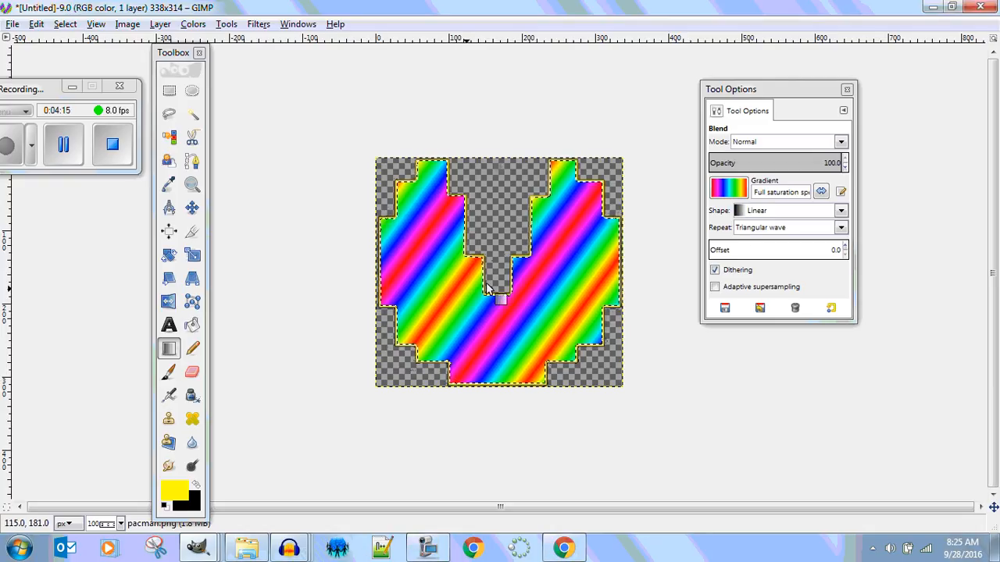
click(742, 211)
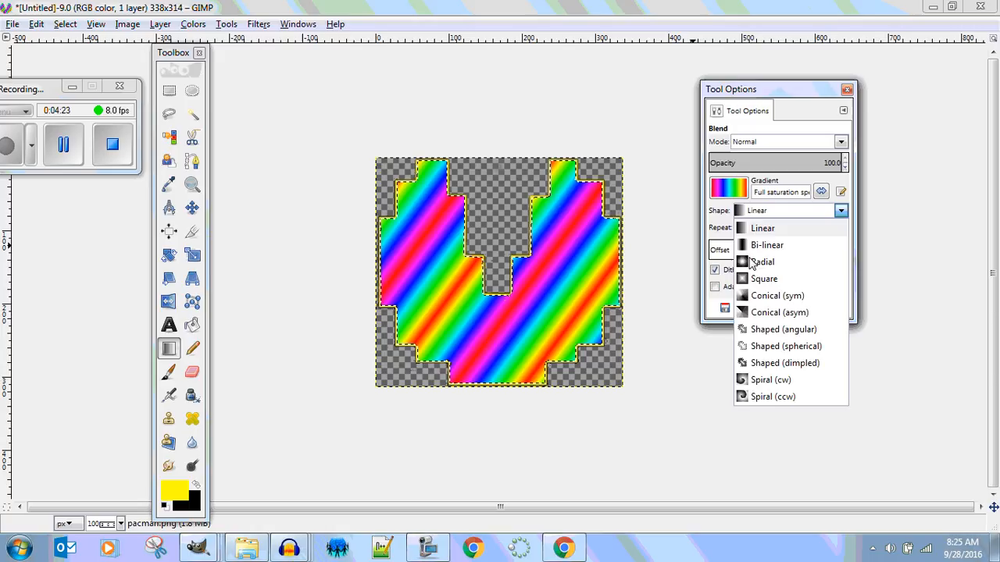
click(746, 397)
key(ctrl+z)
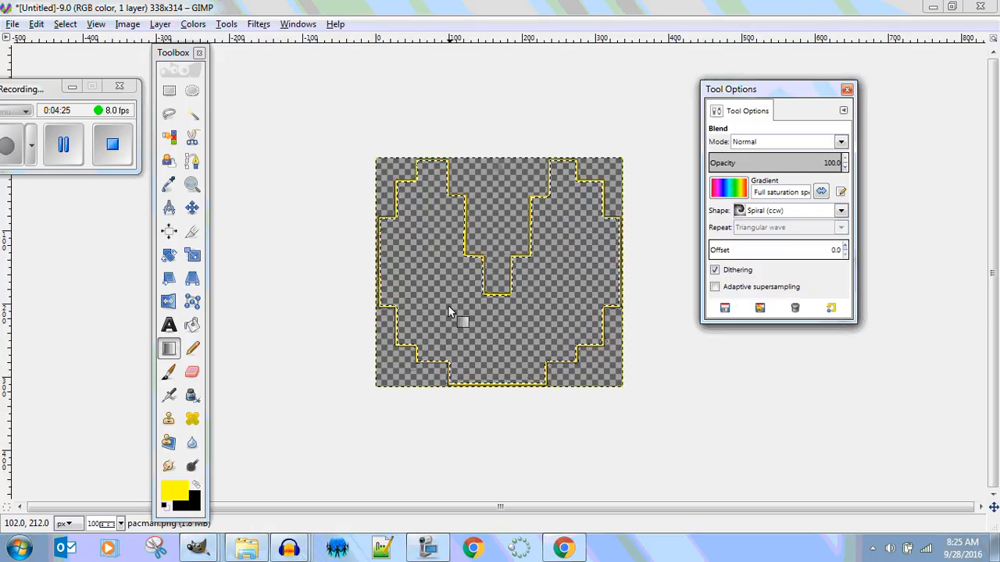
Try spiral spectrum fills in the Pac-Man selection with different centres and blend lengths, undoing each one.
drag(424, 279, 462, 296)
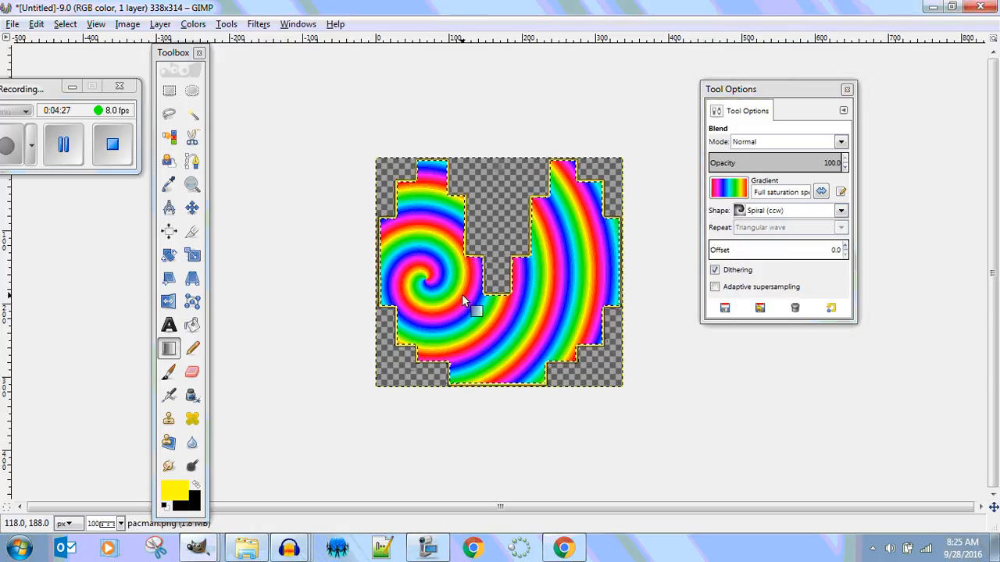
key(ctrl+z)
drag(488, 314, 496, 322)
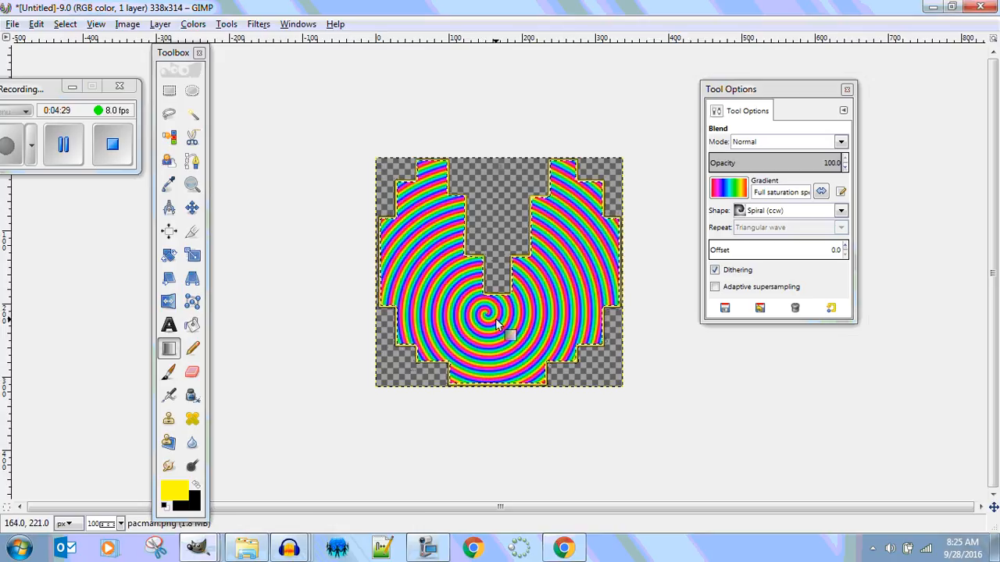
key(ctrl+z)
drag(406, 227, 490, 338)
key(ctrl+z)
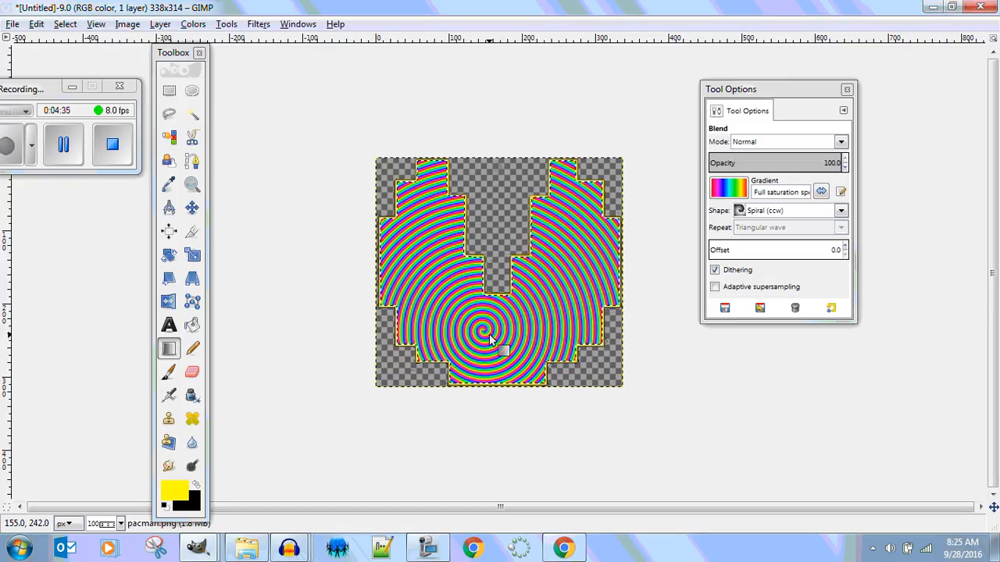
key(ctrl+z)
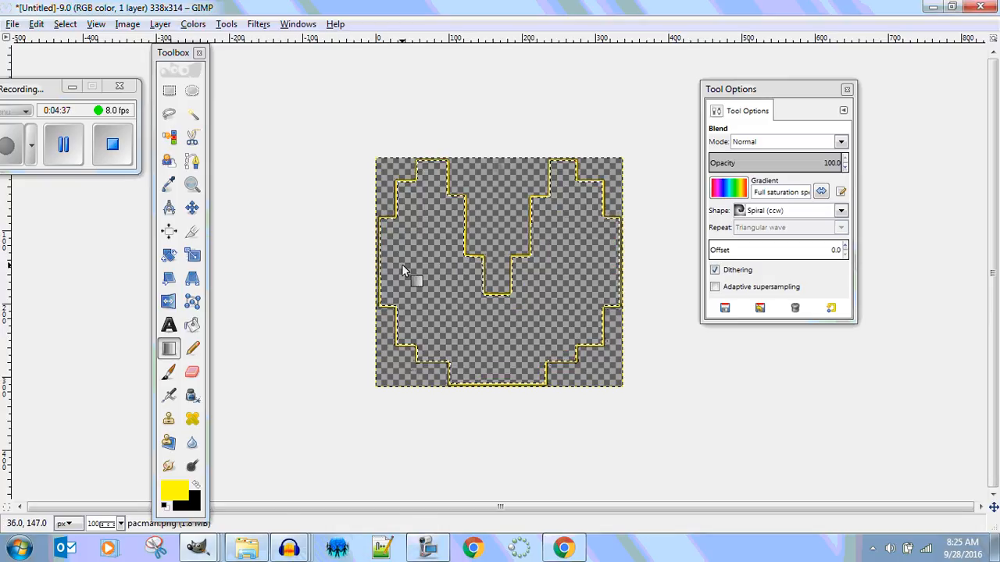
drag(399, 261, 431, 262)
key(ctrl+z)
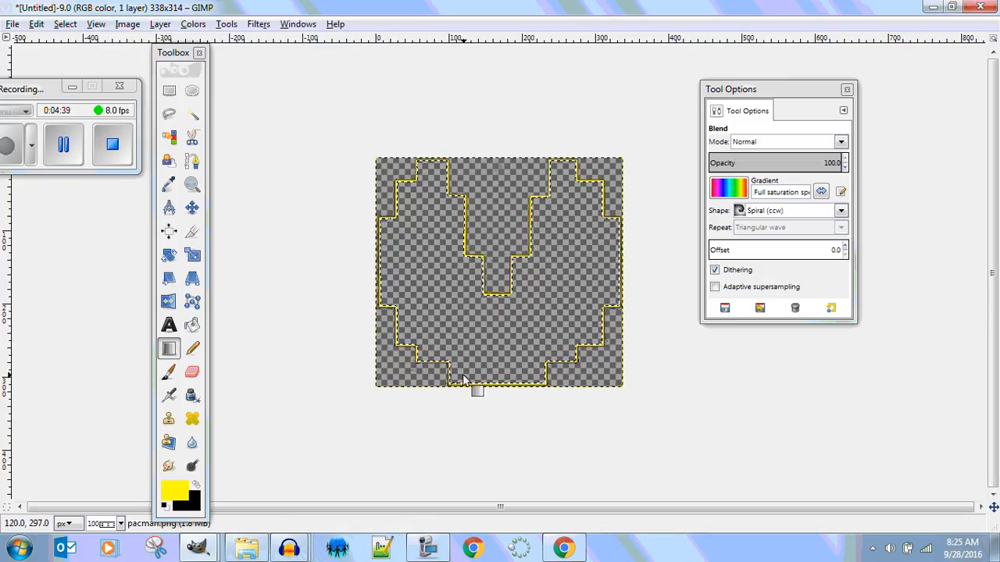
drag(462, 375, 462, 375)
drag(543, 307, 514, 316)
key(ctrl+z)
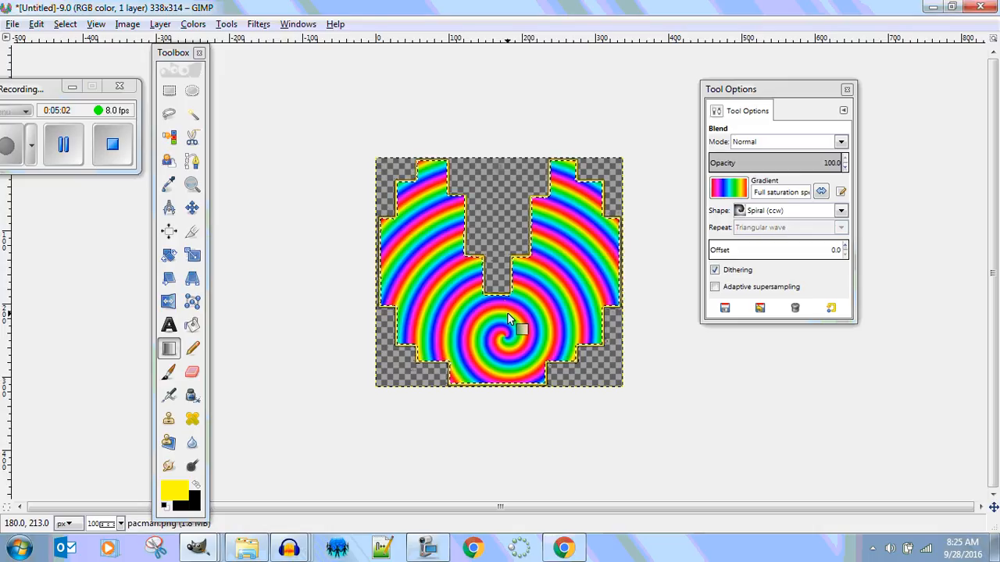
key(ctrl+z)
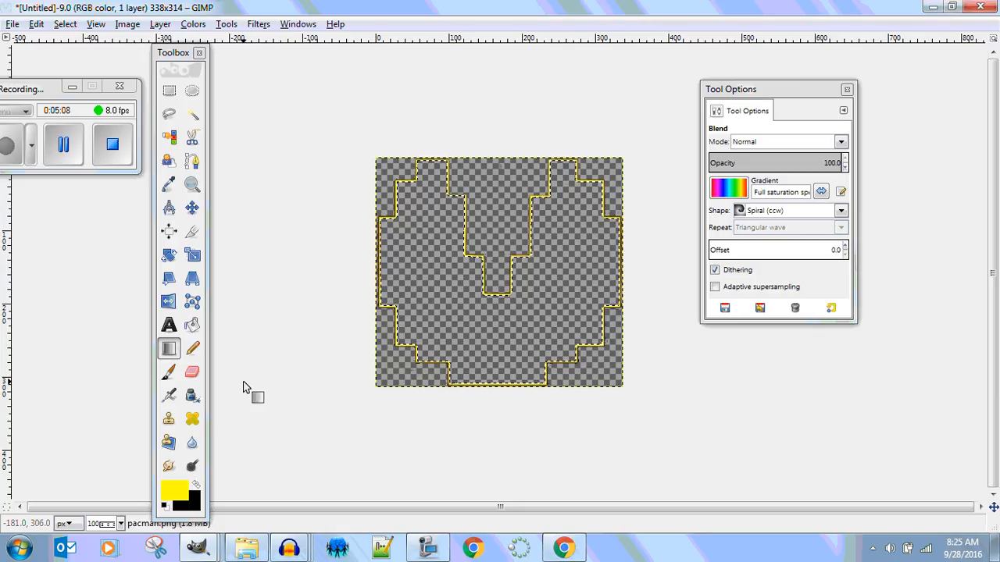
Set the background colour to blue 3721de and the foreground colour to yellow.
click(172, 492)
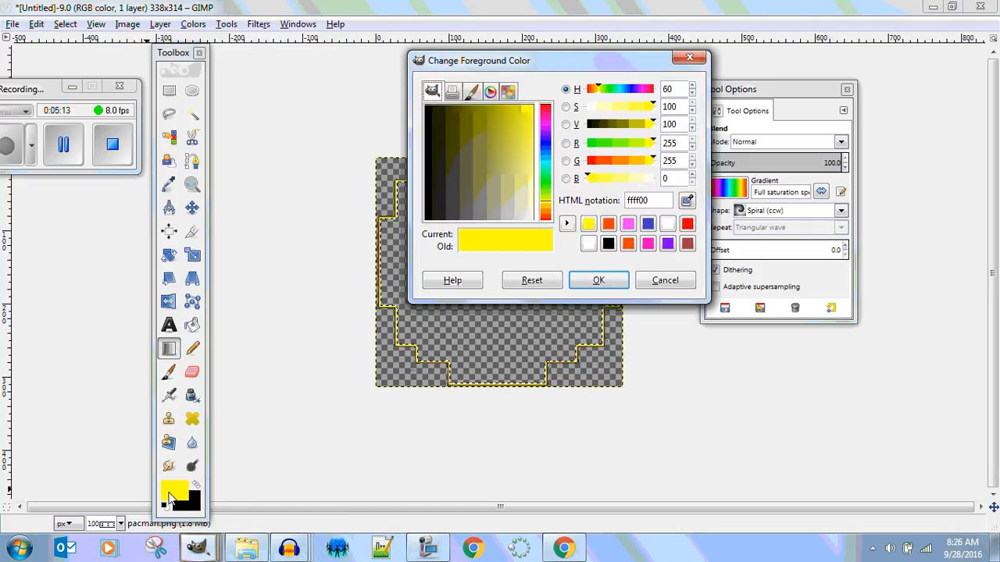
click(647, 224)
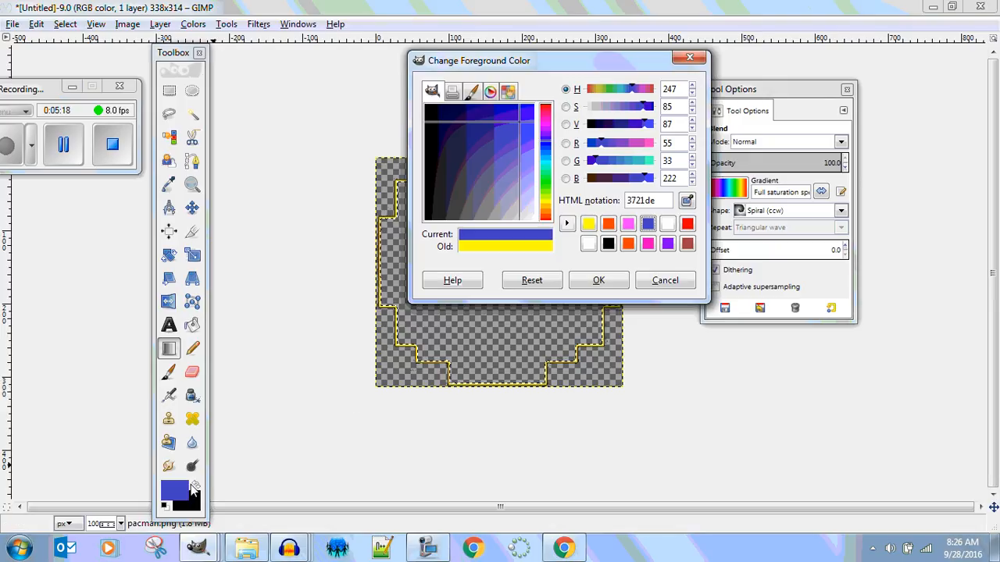
click(196, 485)
click(588, 224)
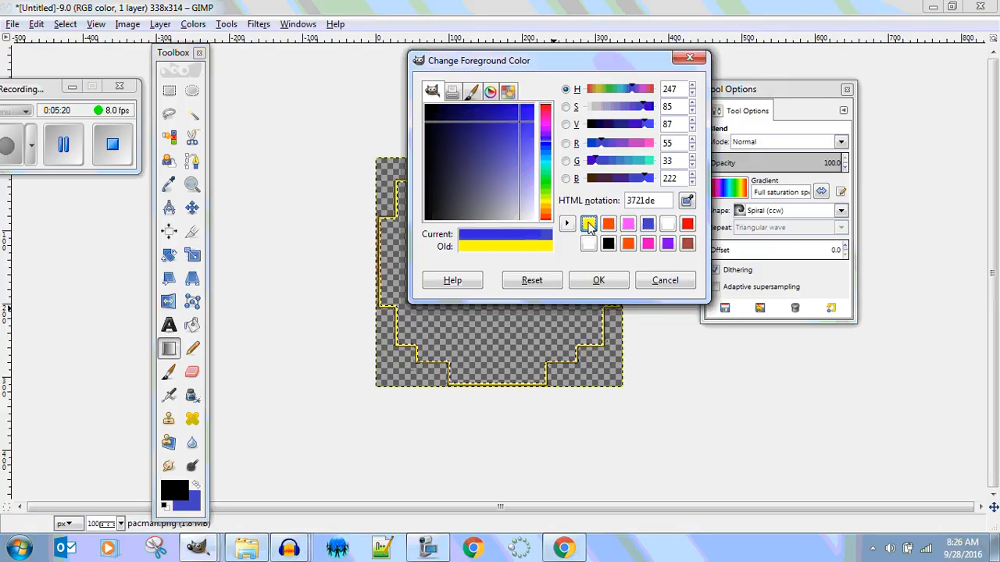
click(599, 281)
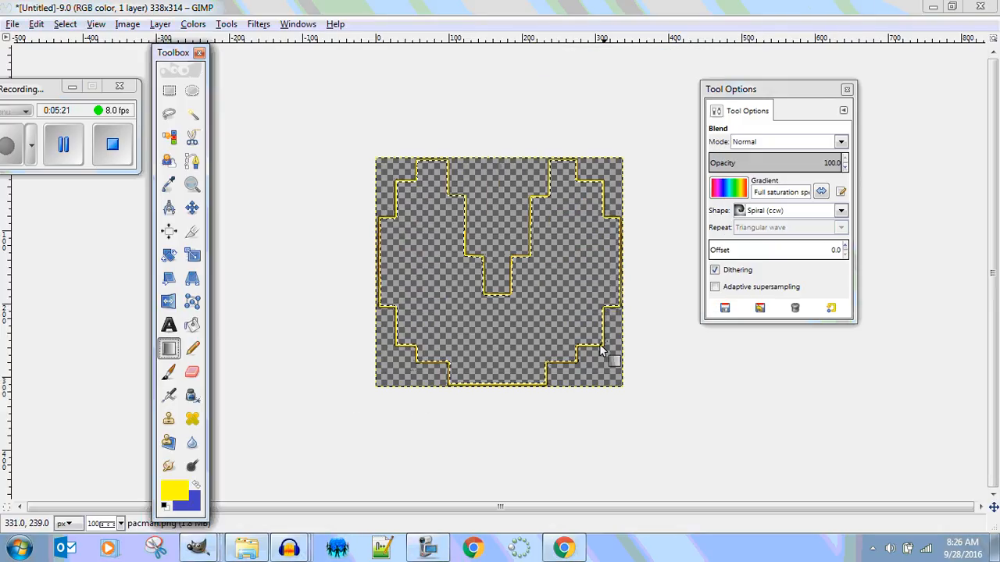
Set the Blend tool's gradient to FG to BG (RGB), try a spiral fill on the Pac-Man body, and cut the result.
click(727, 189)
drag(834, 305, 833, 221)
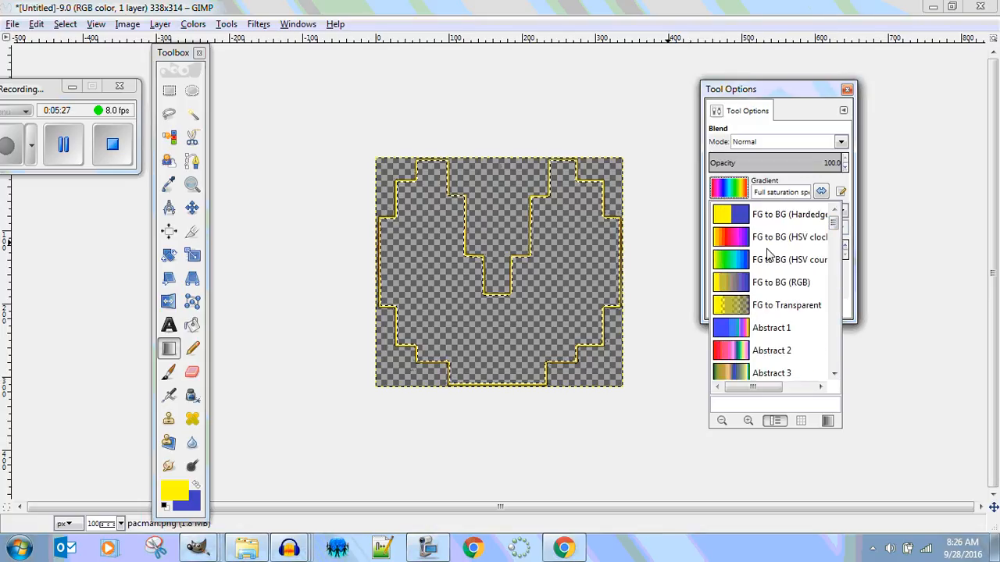
click(781, 282)
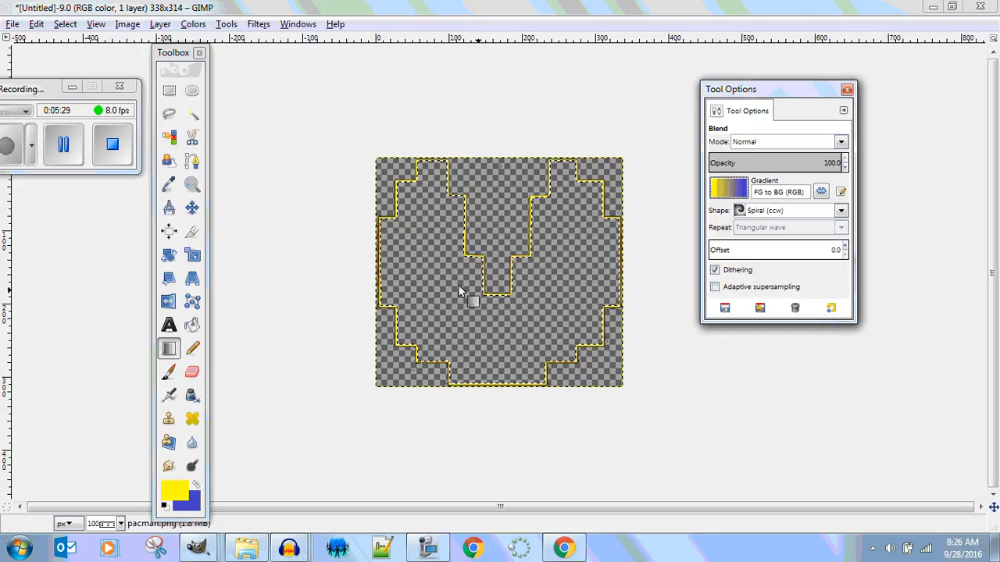
drag(430, 257, 469, 303)
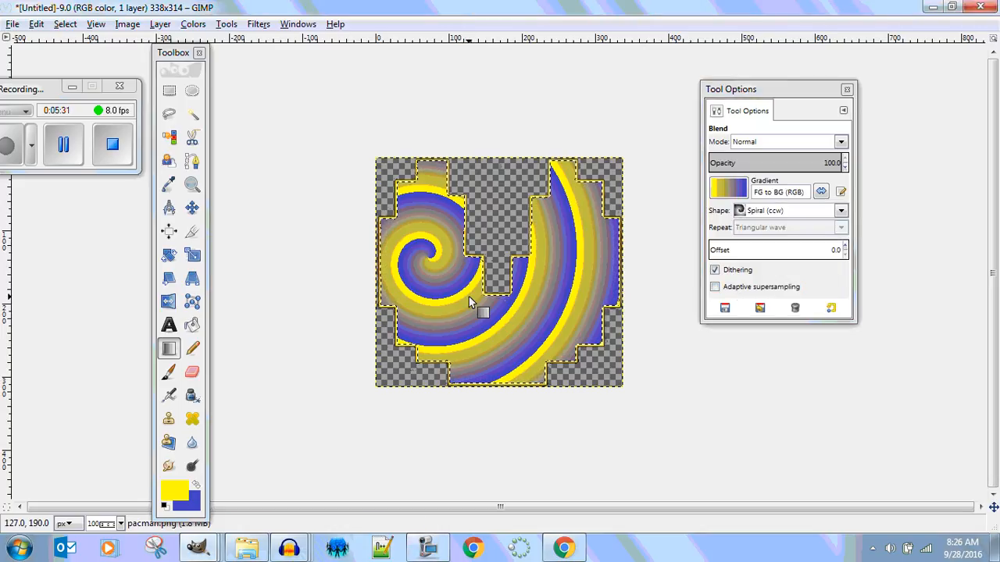
key(ctrl+x)
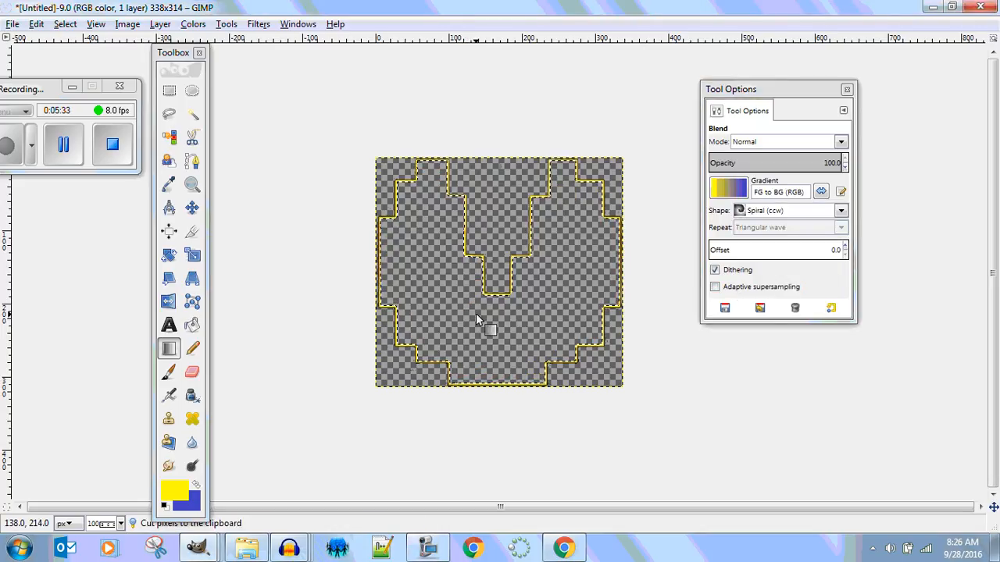
Set the blend shape to Bi-linear and fill the Pac-Man selection with a diagonal yellow-to-blue blend, undoing the first attempt.
click(741, 210)
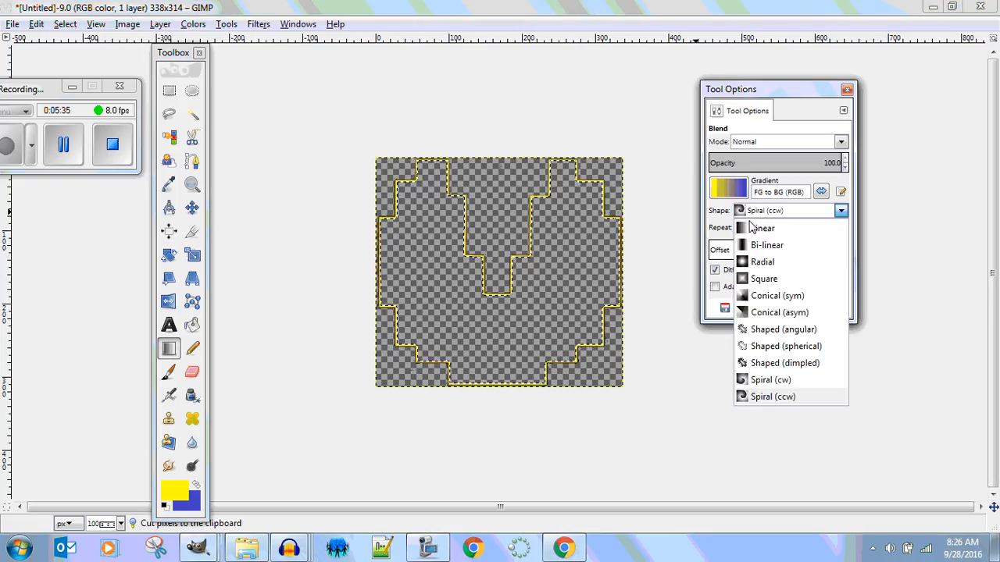
click(763, 245)
drag(477, 316, 507, 325)
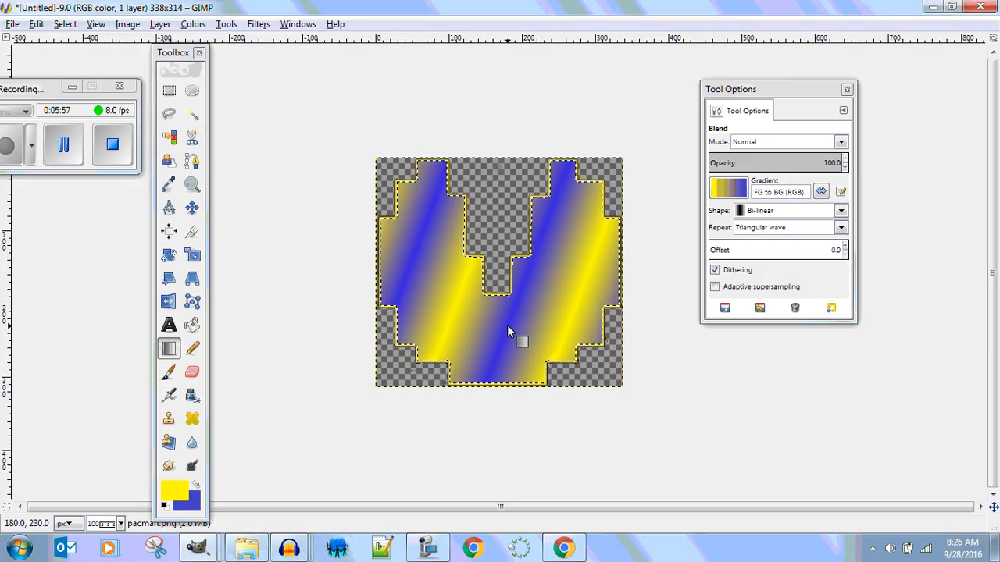
key(ctrl+z)
drag(417, 258, 460, 299)
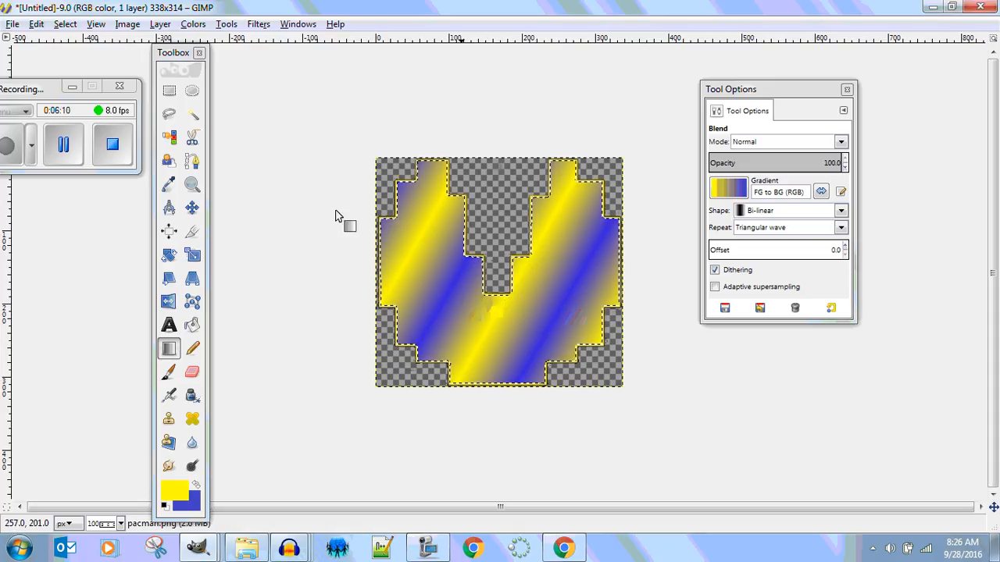
Export the recoloured Pac-Man as bluegoldpacman.png in the Picture Pool 1.2.1 folder.
click(13, 24)
click(44, 220)
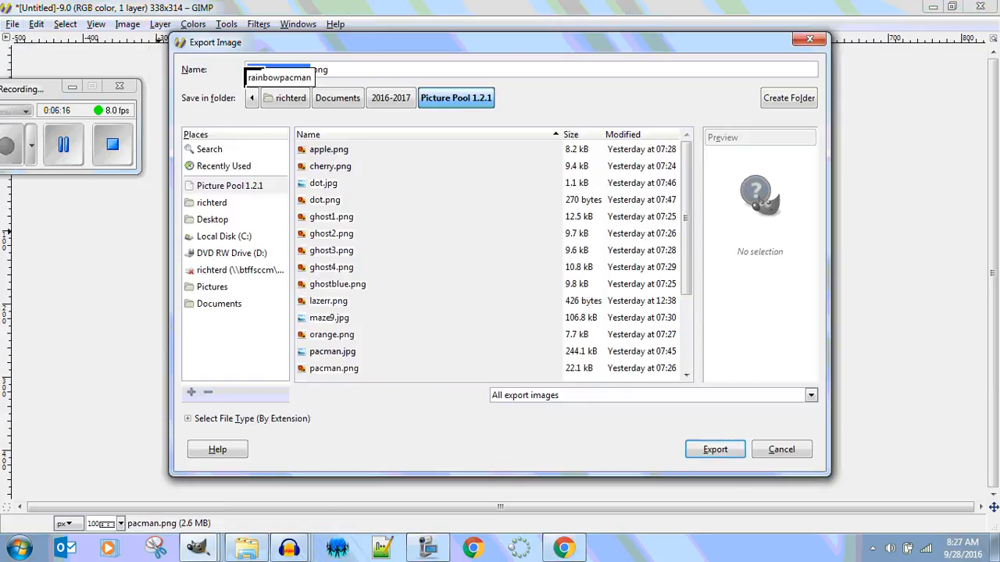
click(283, 71)
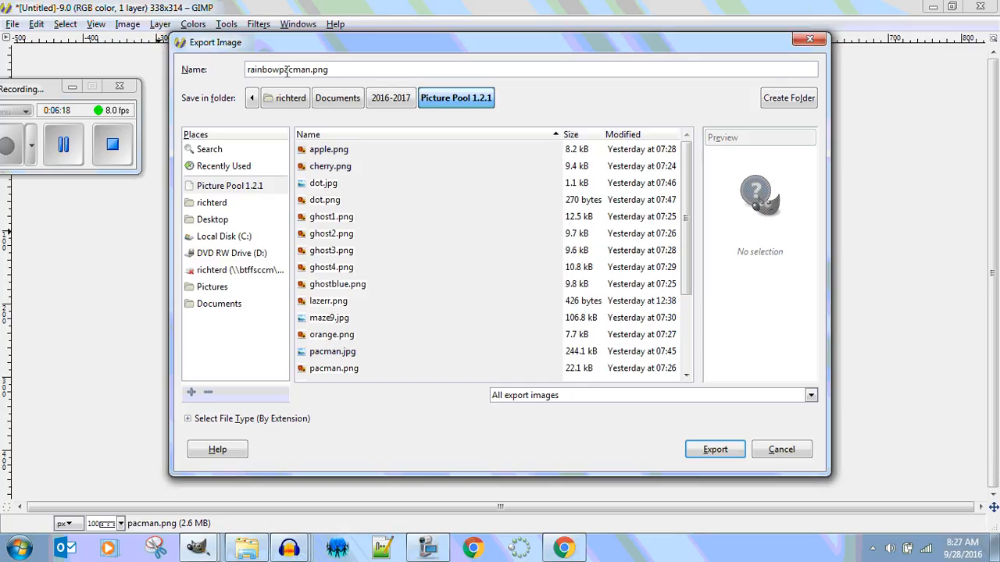
key(BackSpace)
key(BackSpace)
key(BackSpace)
key(BackSpace)
key(BackSpace)
key(BackSpace)
key(BackSpace)
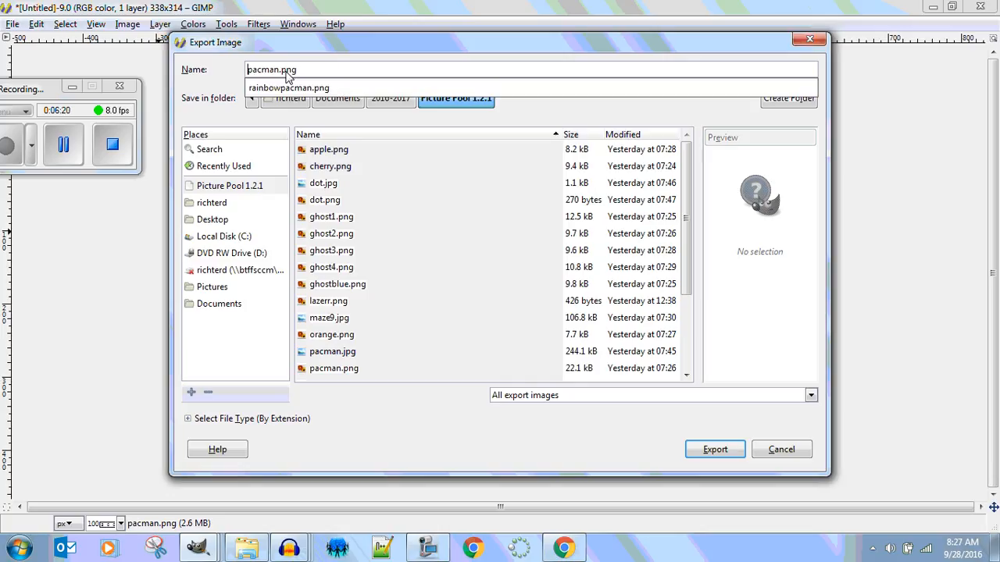
text(bluegold)
key(Return)
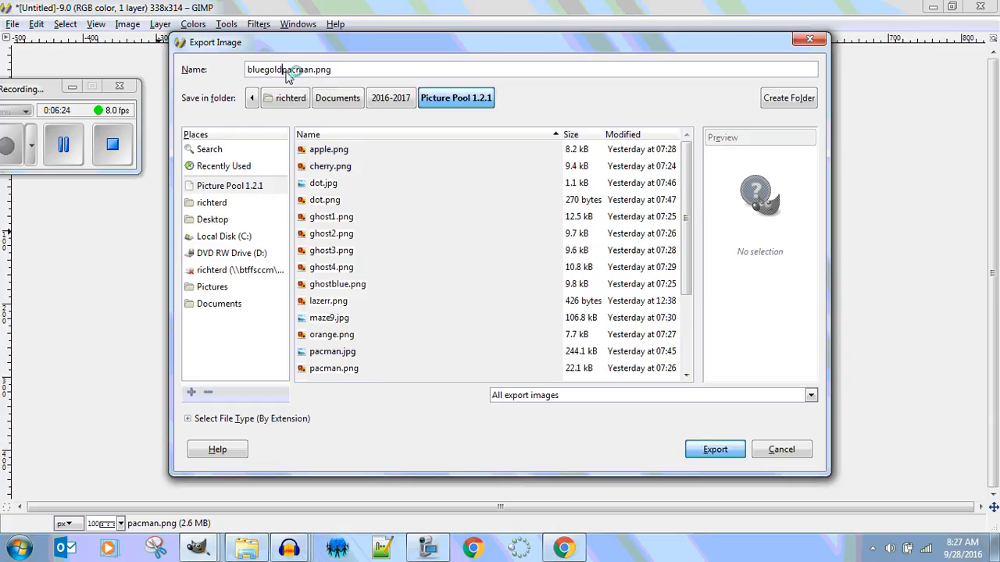
click(514, 406)
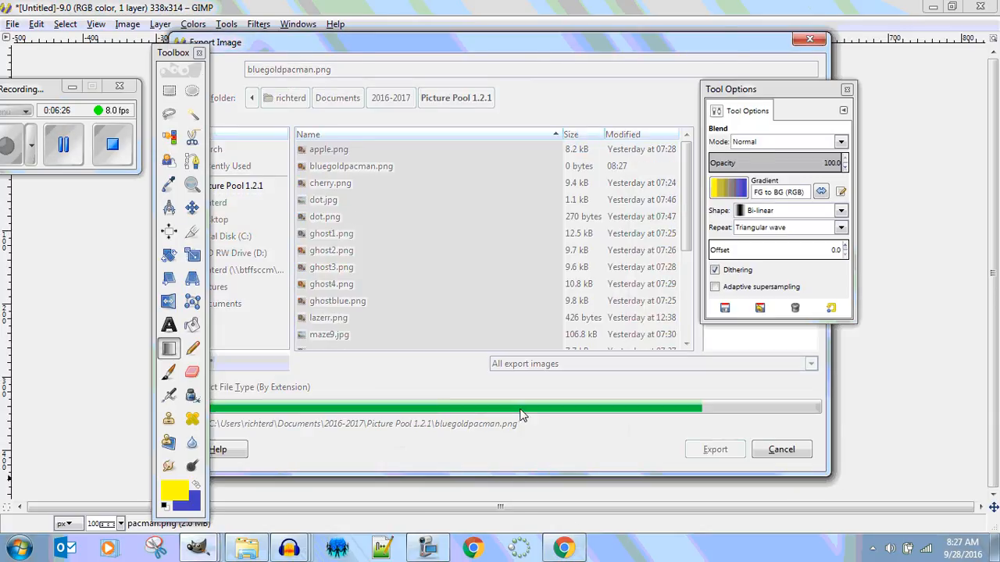
Switch to MIT App Inventor and upload bluegoldpacman.png as the picture of Sprite_Pacman.
click(563, 549)
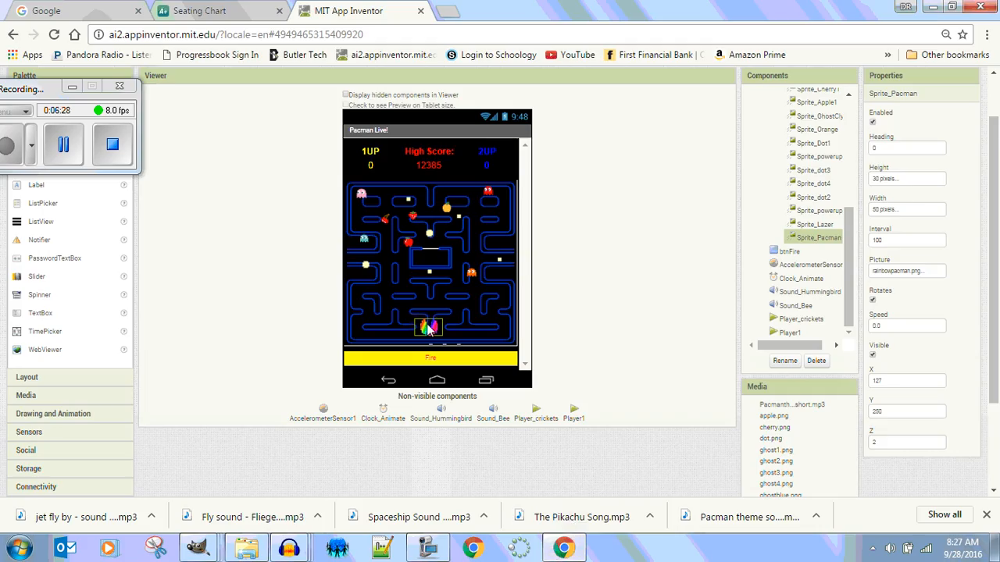
click(920, 273)
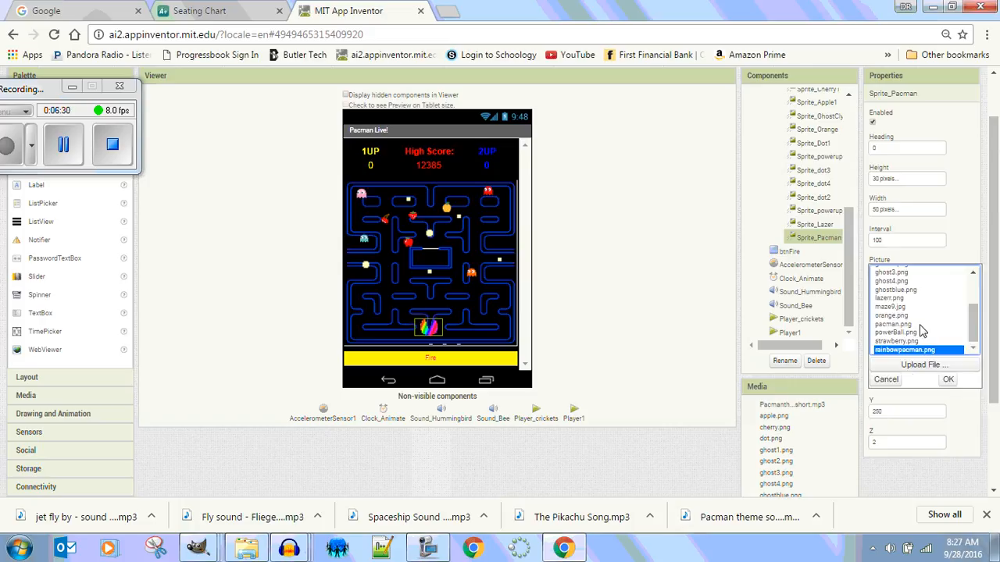
click(924, 364)
click(400, 220)
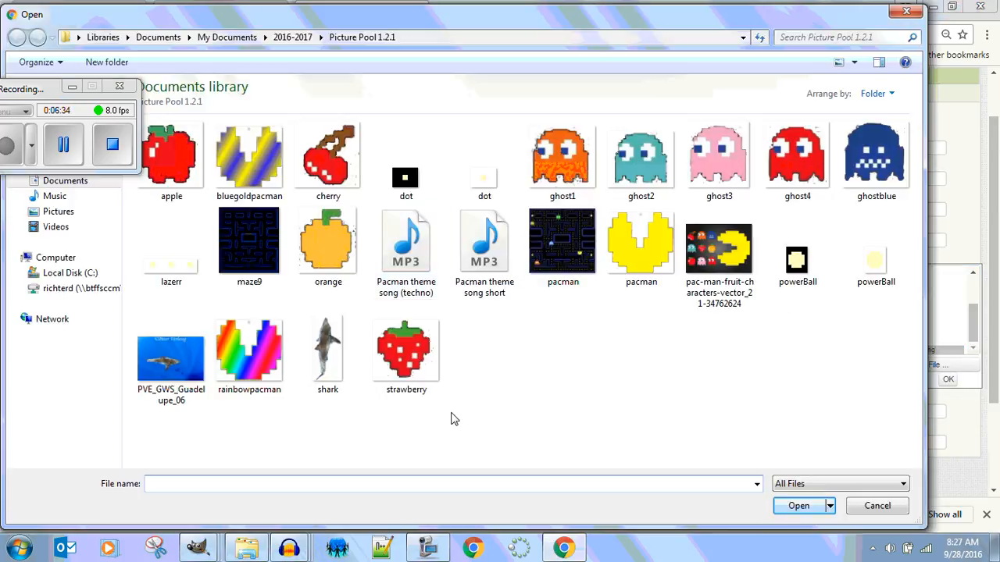
click(250, 156)
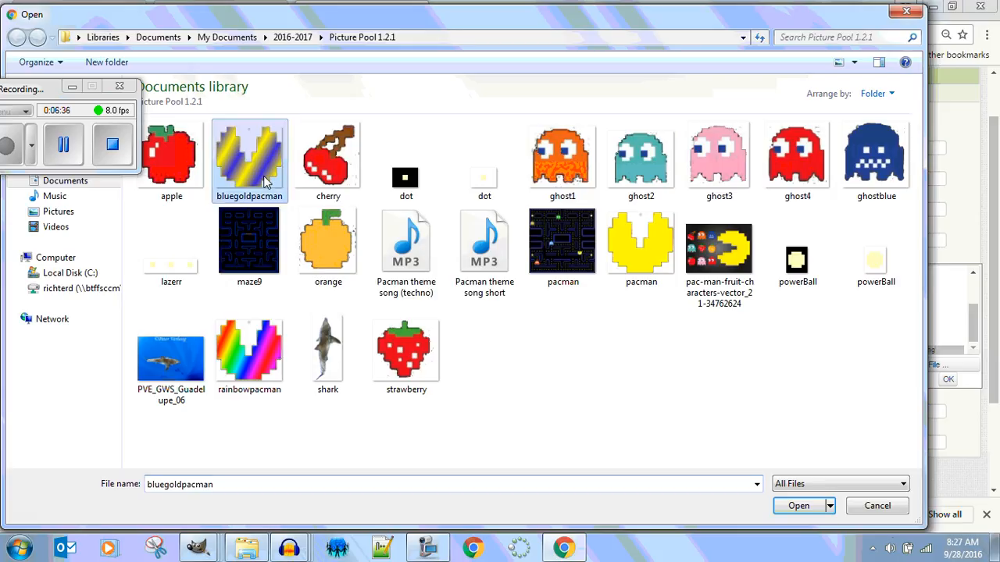
click(799, 505)
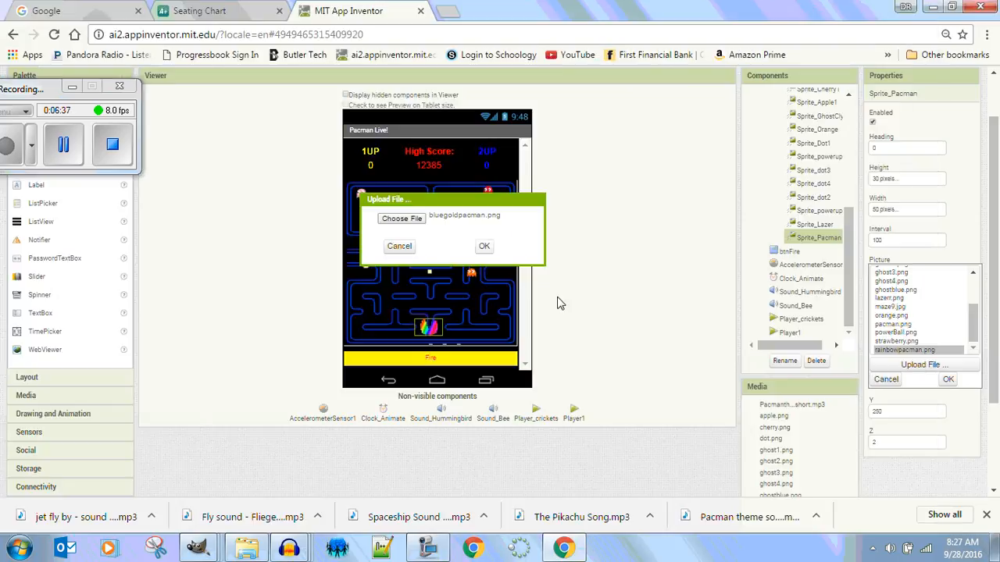
click(483, 246)
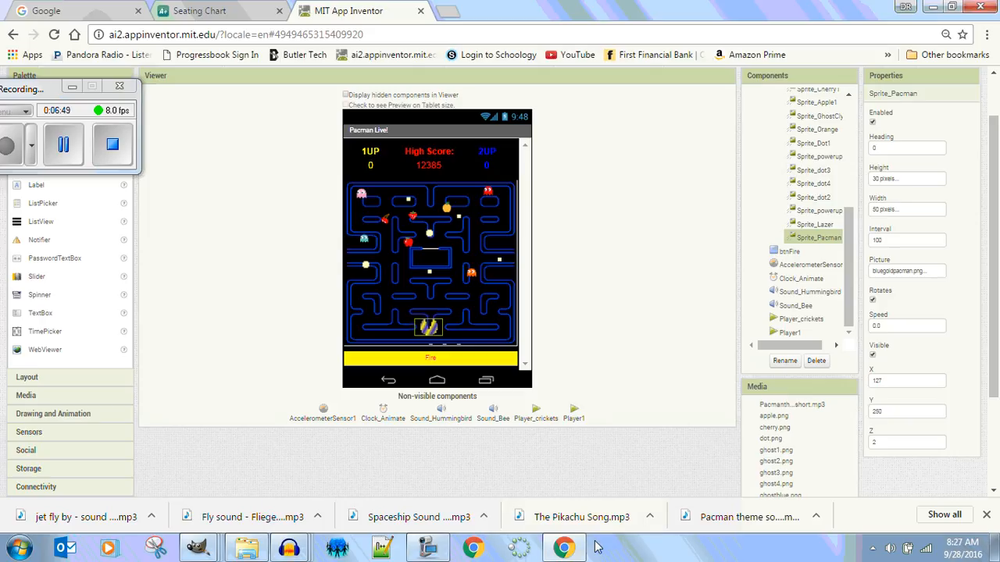
Switch to the Pac-Man image in GIMP and create a new image 1600 px wide and 400 px high.
mouse_move(204, 550)
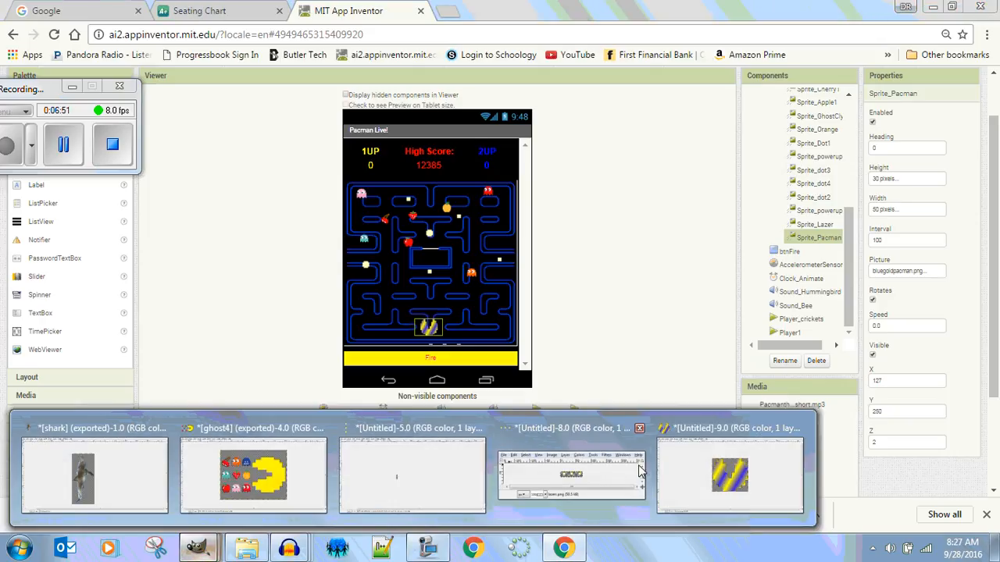
click(688, 469)
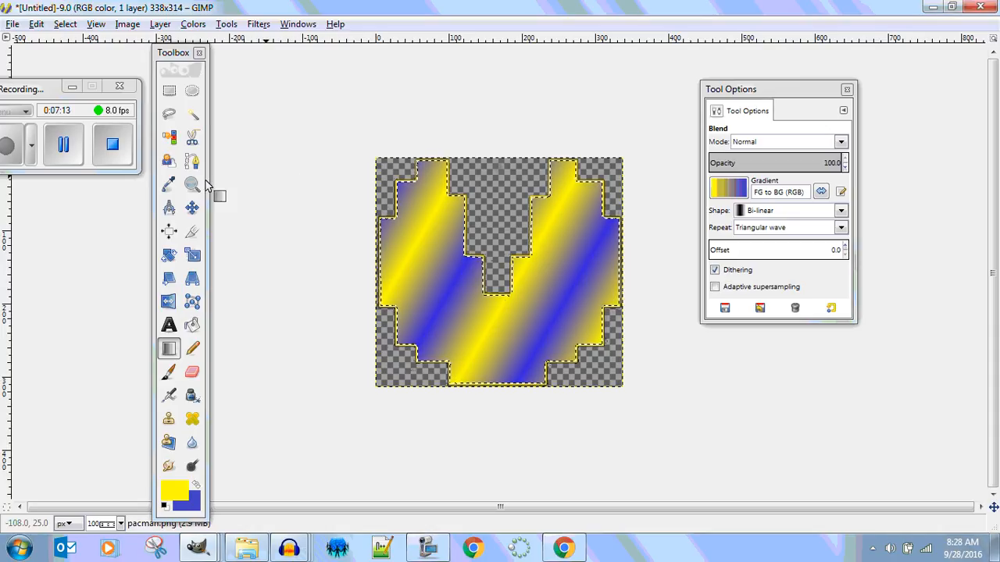
click(7, 25)
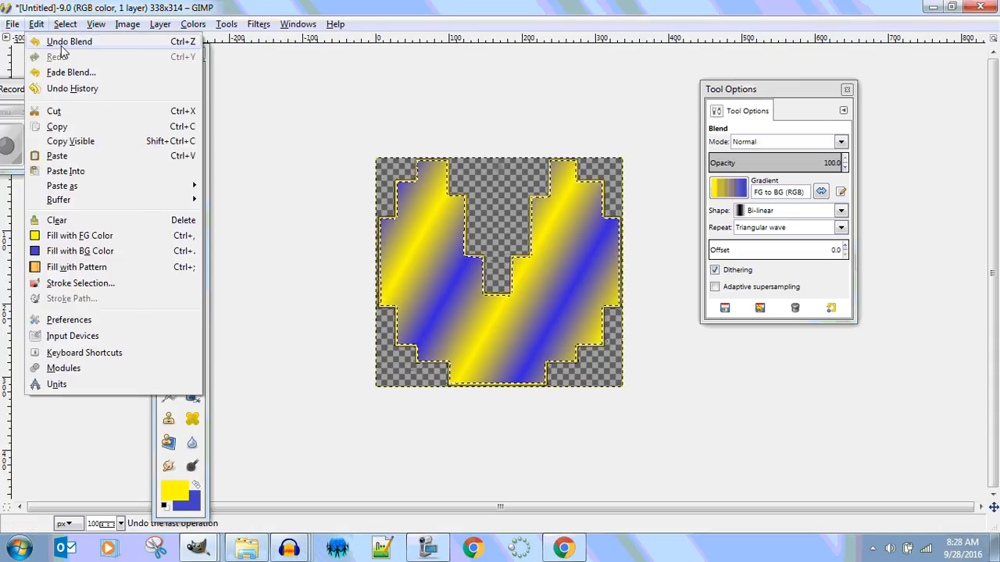
click(19, 41)
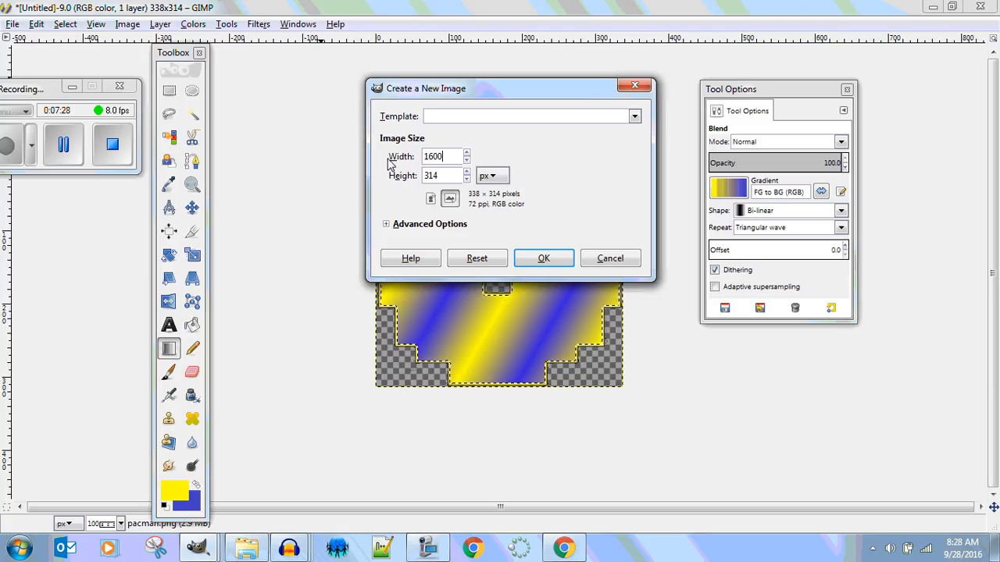
key(Tab)
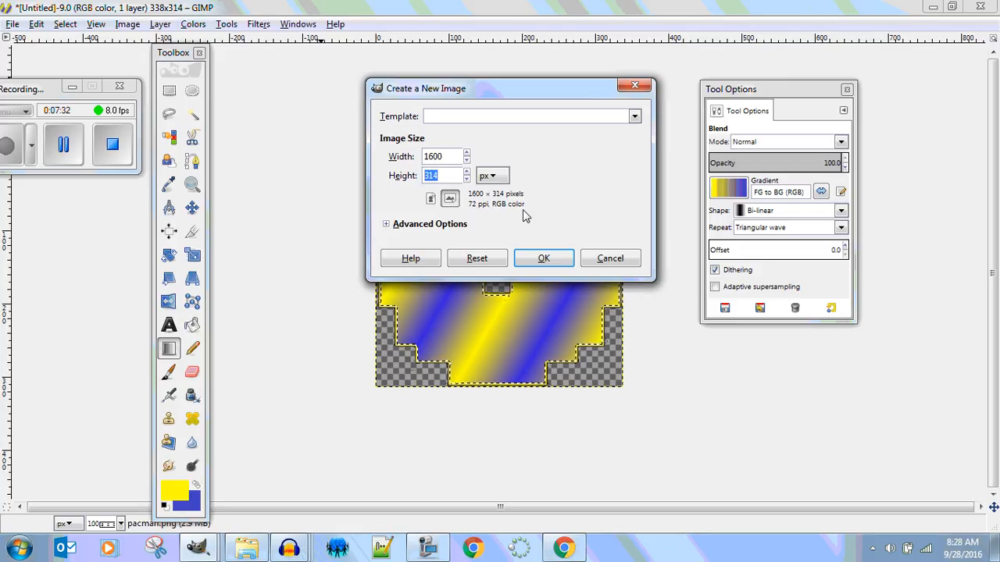
text(40)
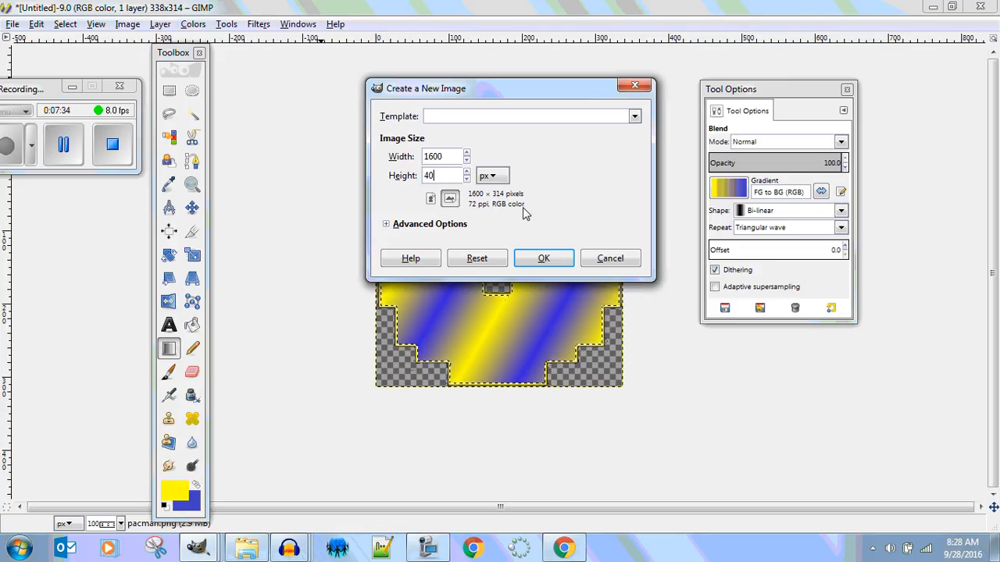
text(0)
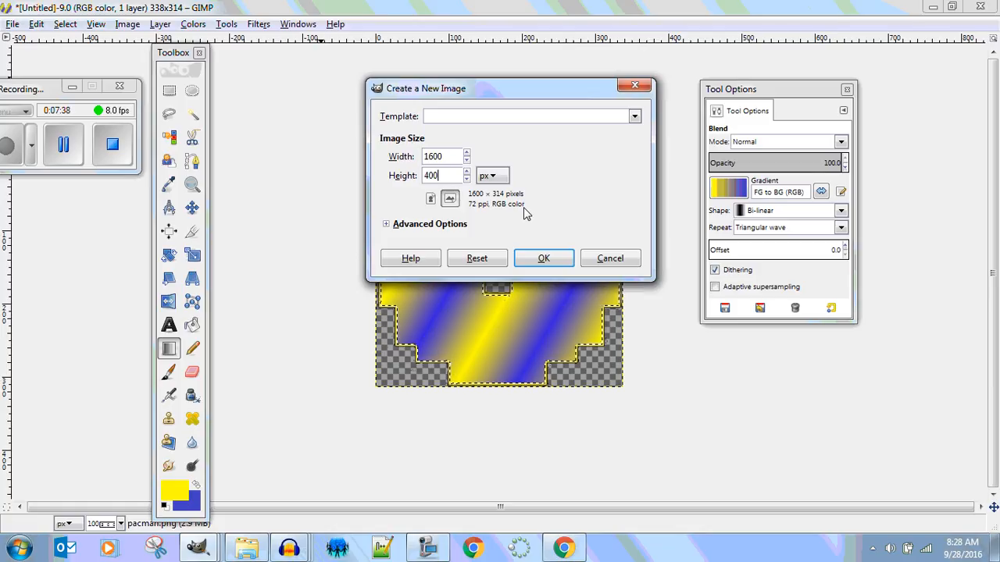
key(Return)
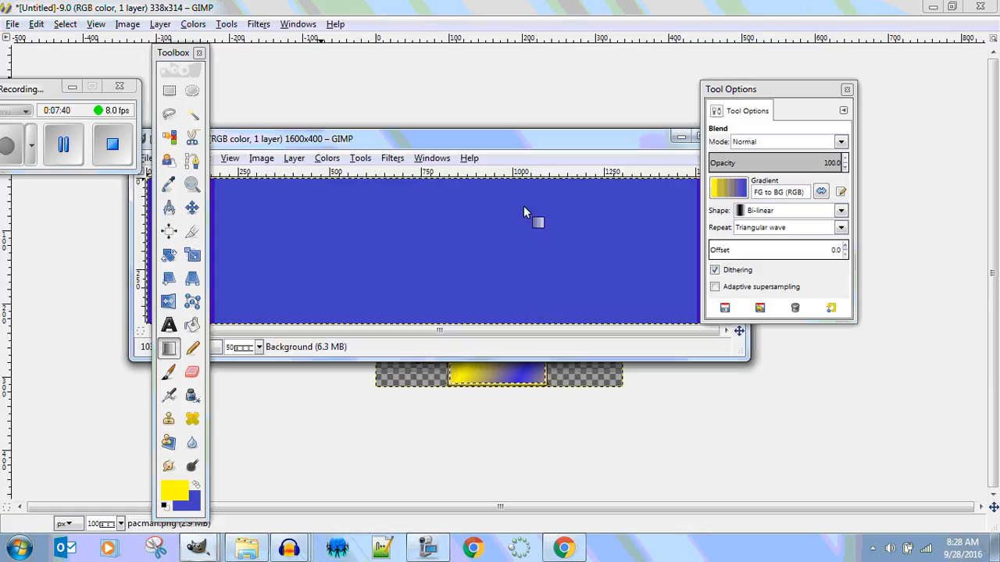
Maximize the new image's window and move the tool options and toolbox clear of the canvas.
drag(753, 94, 875, 66)
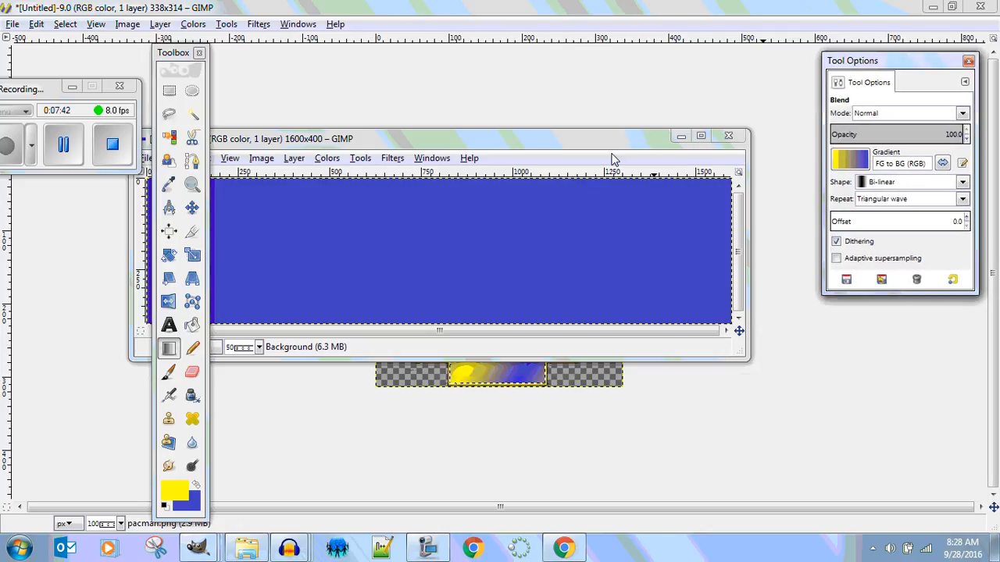
drag(564, 137, 676, 117)
drag(735, 127, 693, 136)
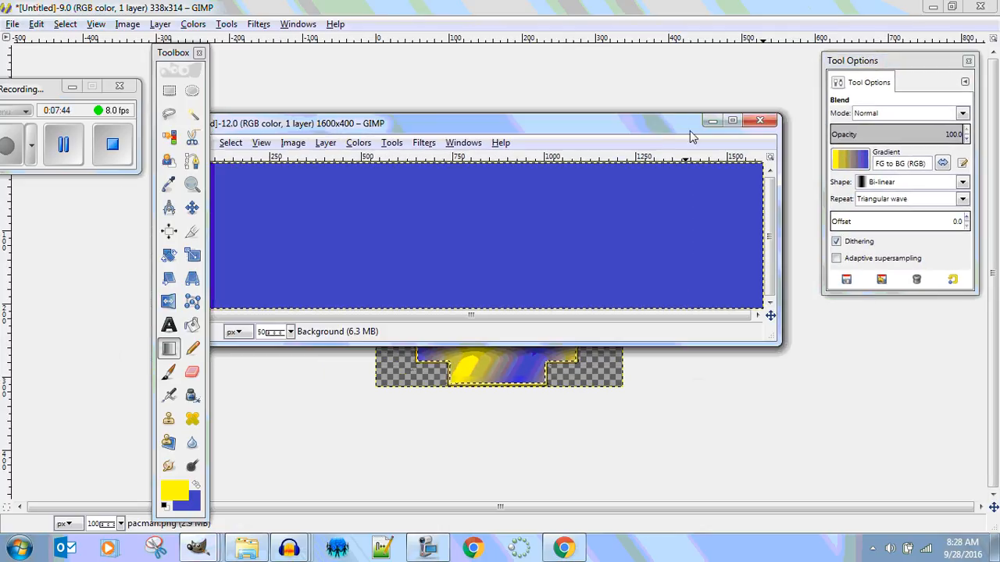
click(732, 118)
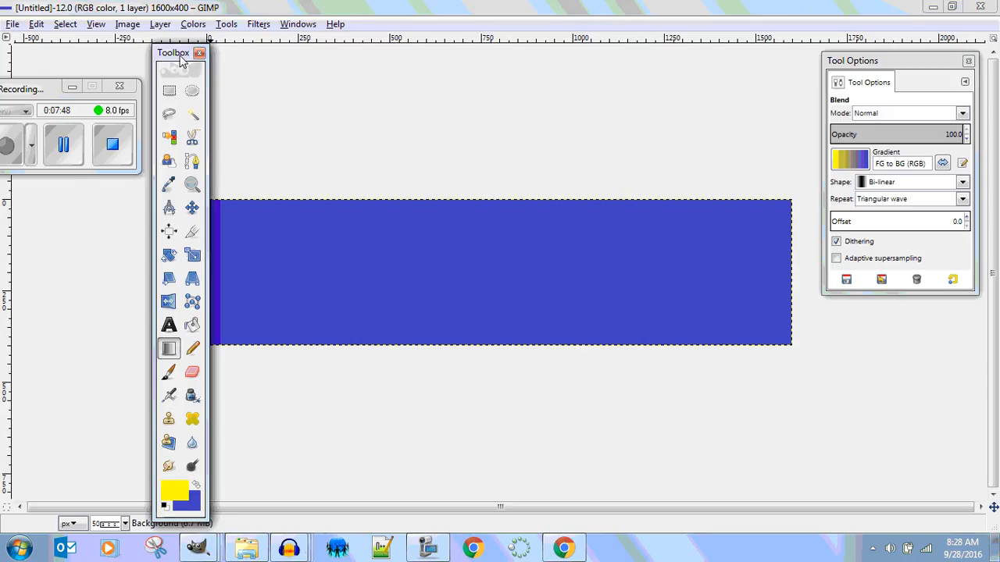
drag(190, 60, 71, 83)
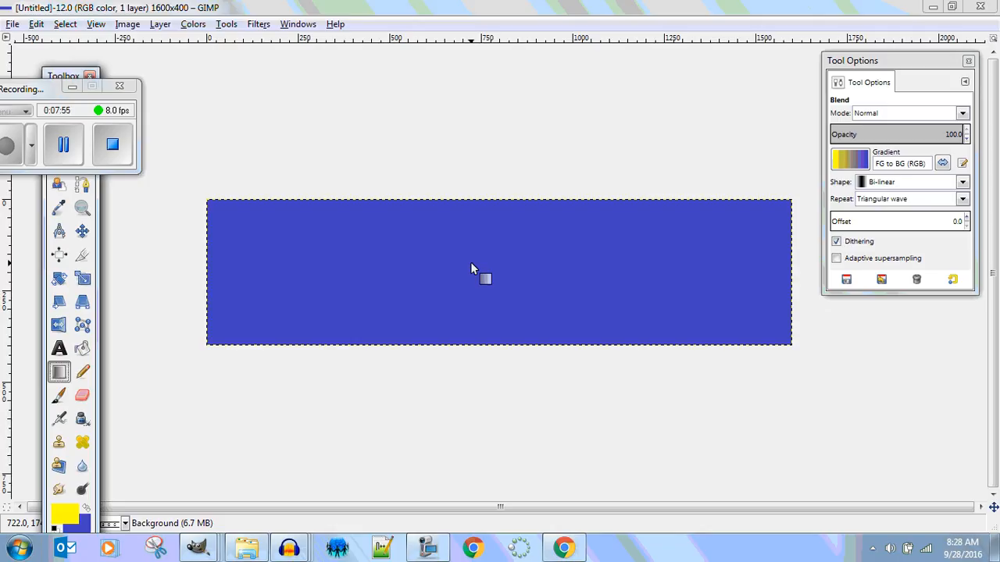
drag(55, 89, 132, 86)
Mark out four side-by-side full-height sections of the blue canvas with Rectangle Select, and drop the selection.
click(60, 114)
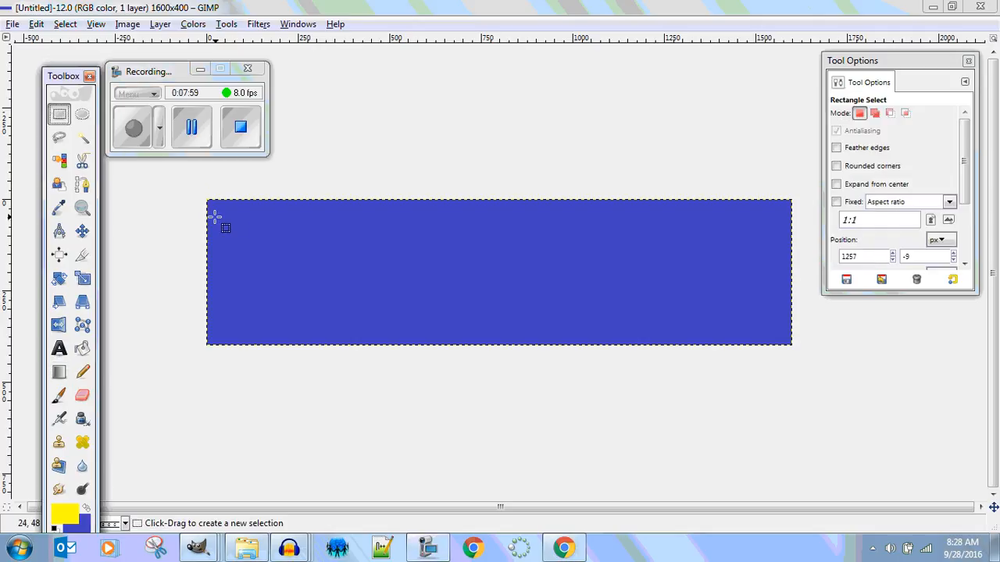
drag(207, 201, 279, 342)
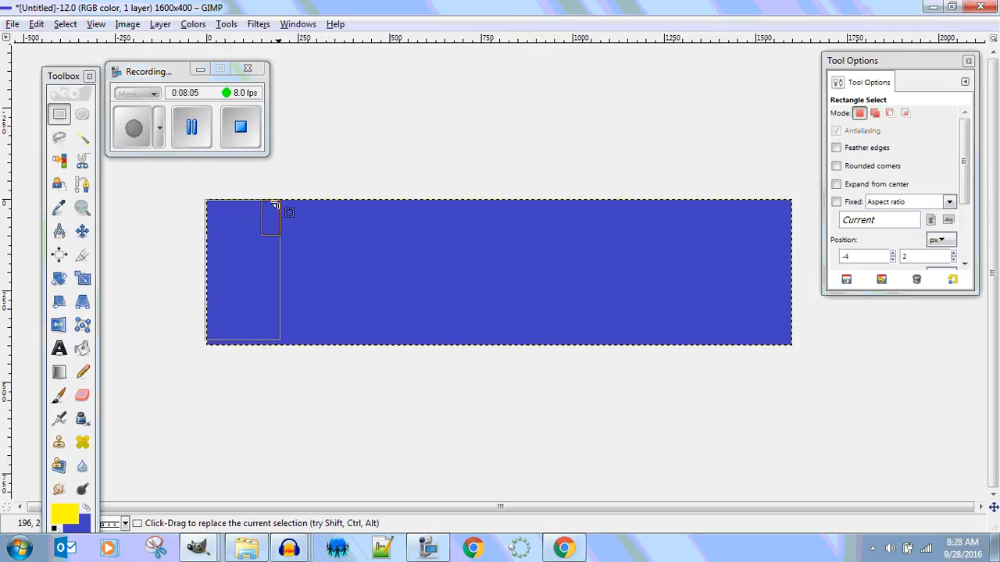
drag(284, 198, 362, 345)
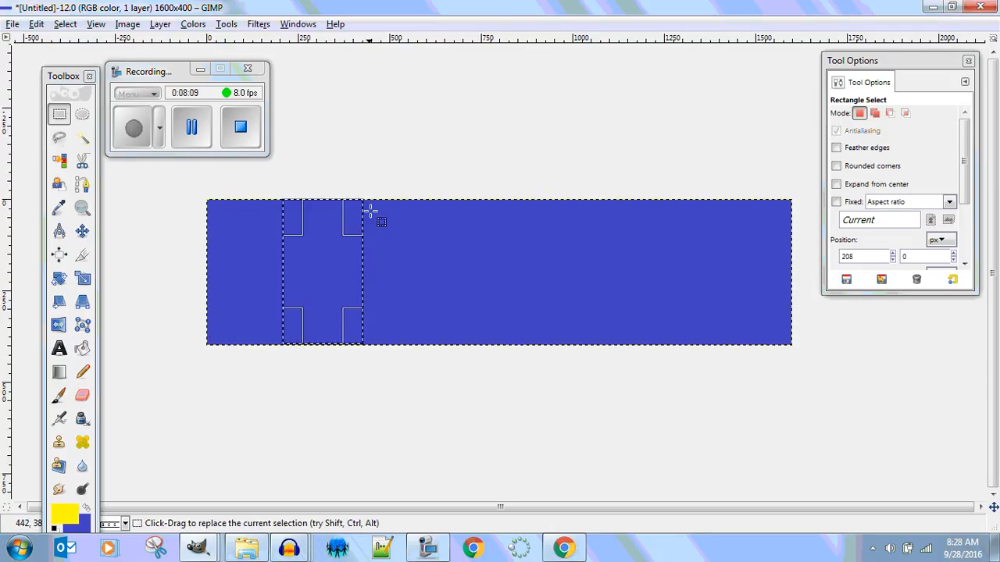
drag(366, 202, 450, 344)
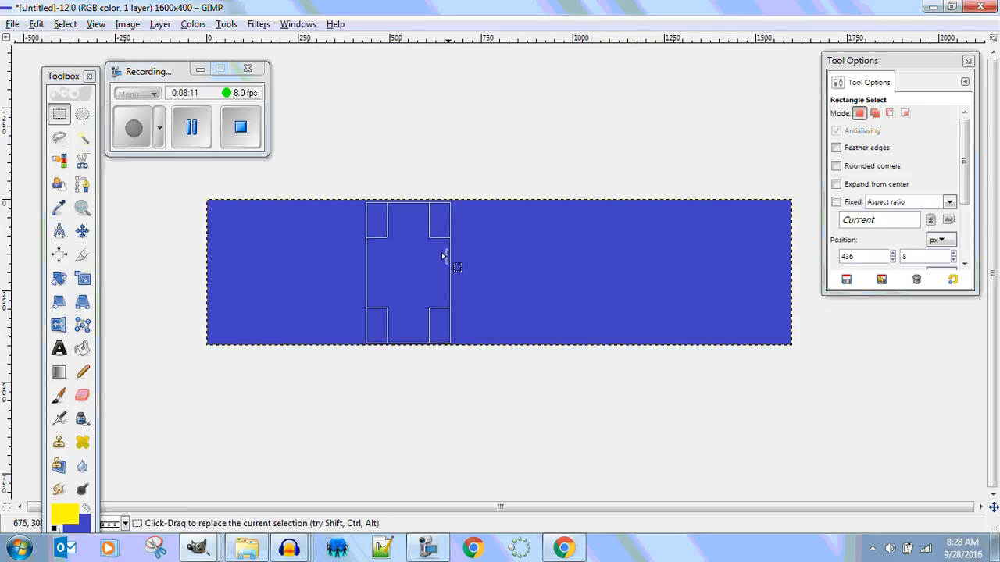
drag(446, 197, 551, 352)
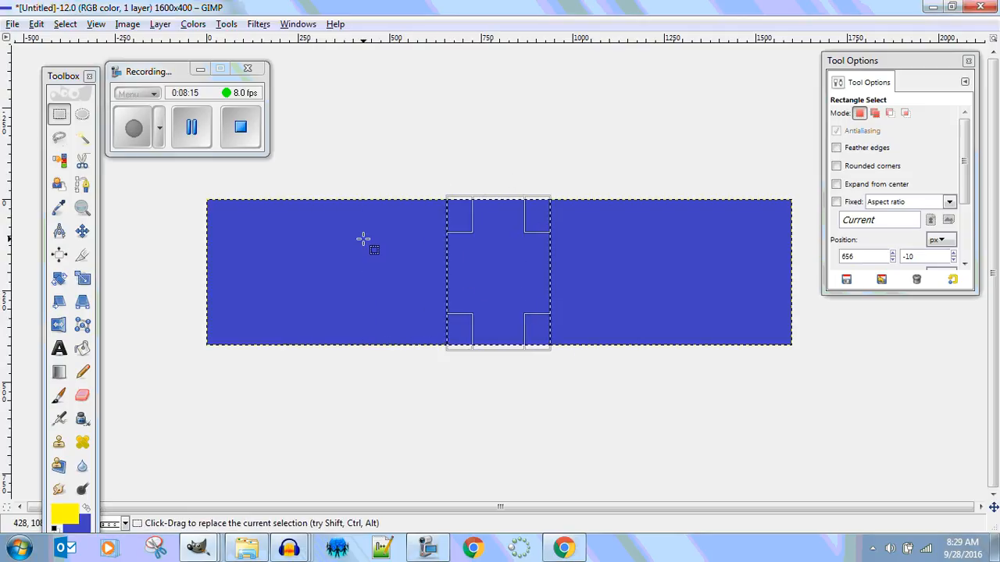
drag(336, 172, 357, 135)
click(356, 138)
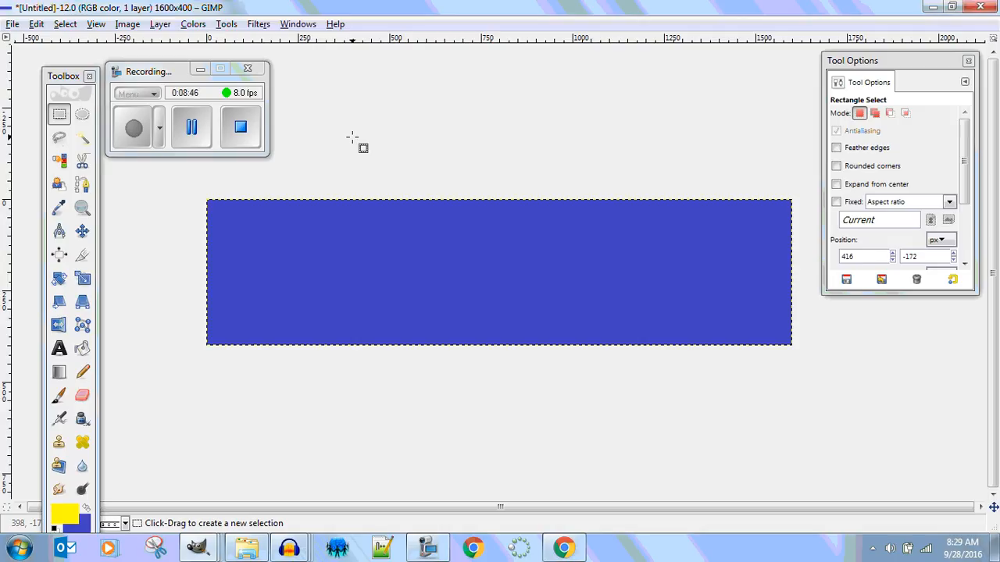
Try a Caribbean Blues blend from the canvas's upper edge to its lower edge, and undo it.
click(59, 372)
click(850, 159)
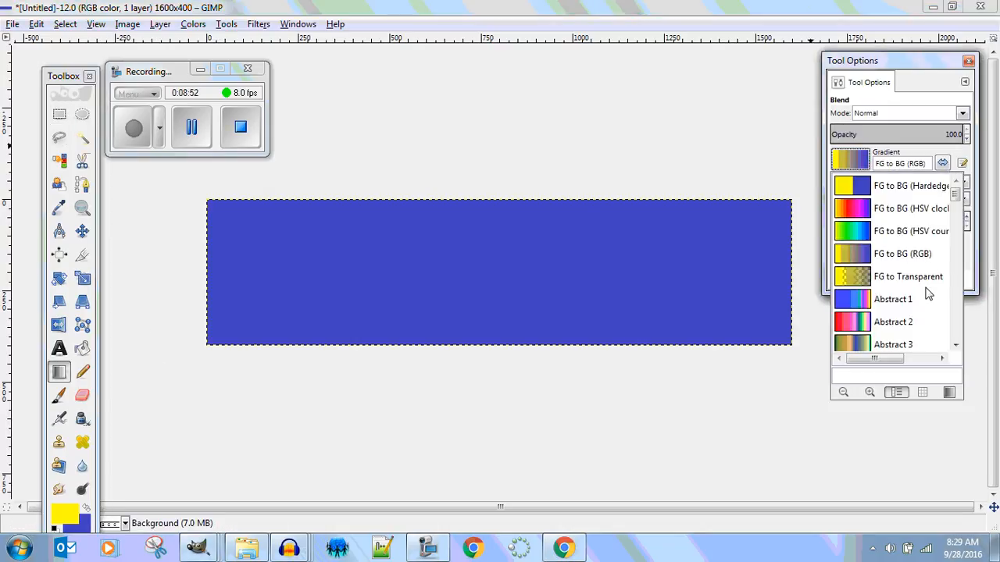
scroll(908, 252, down, 3)
scroll(907, 254, down, 2)
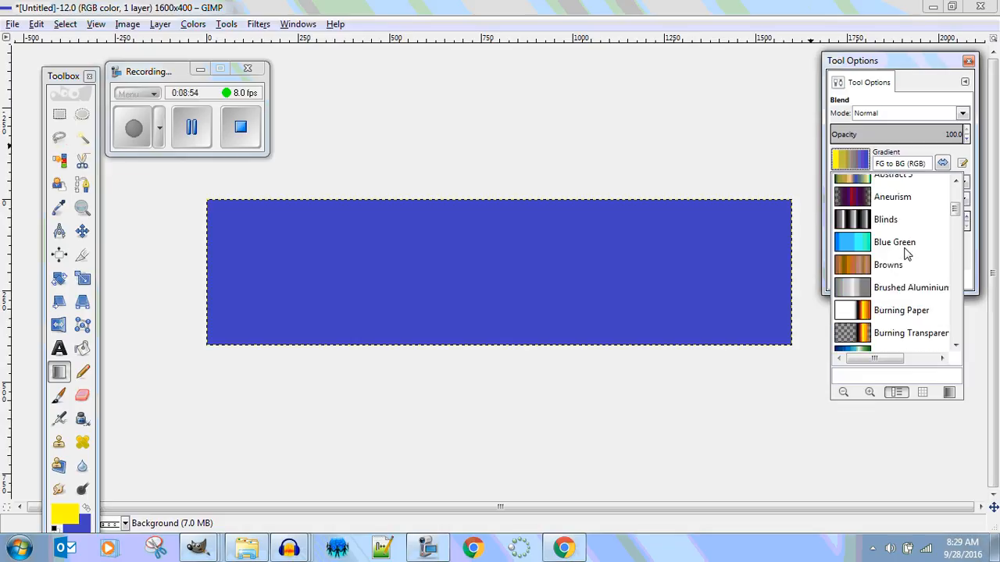
scroll(904, 254, down, 1)
scroll(903, 254, down, 1)
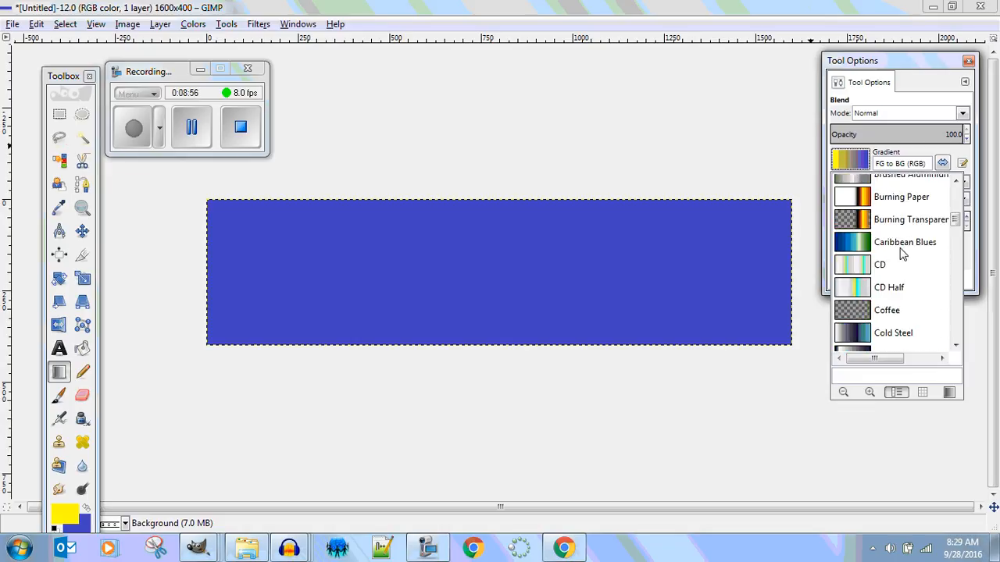
click(855, 244)
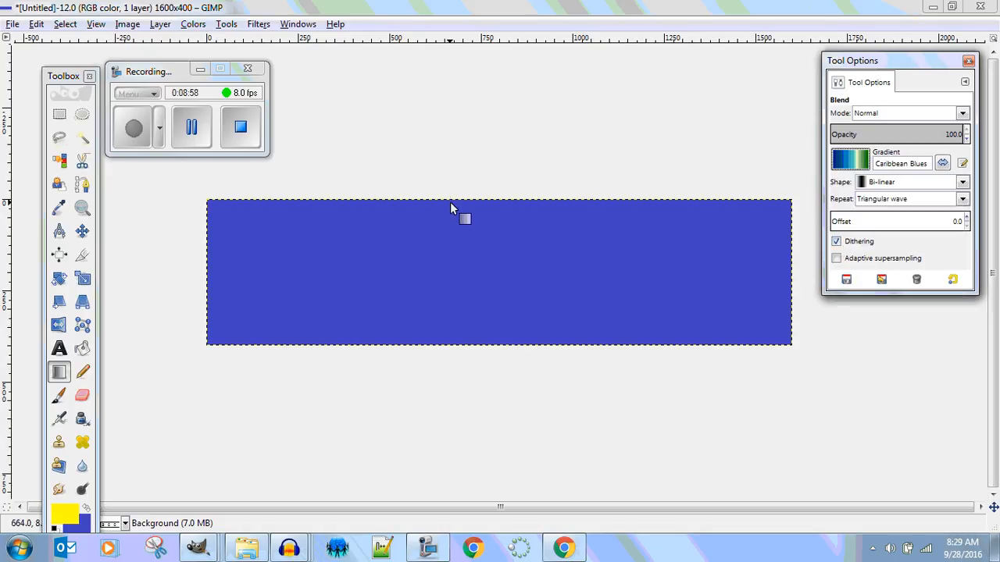
drag(450, 202, 453, 342)
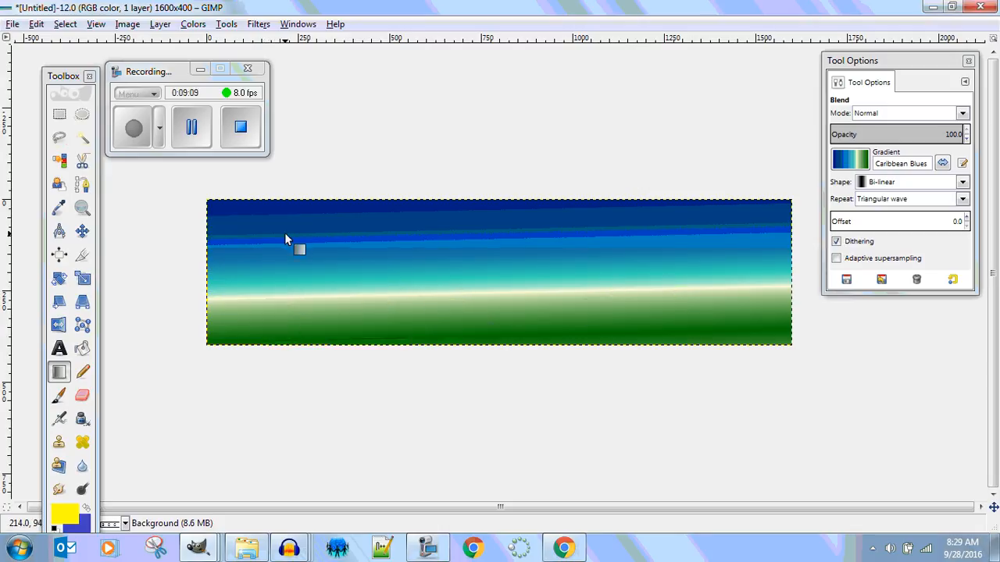
key(ctrl+z)
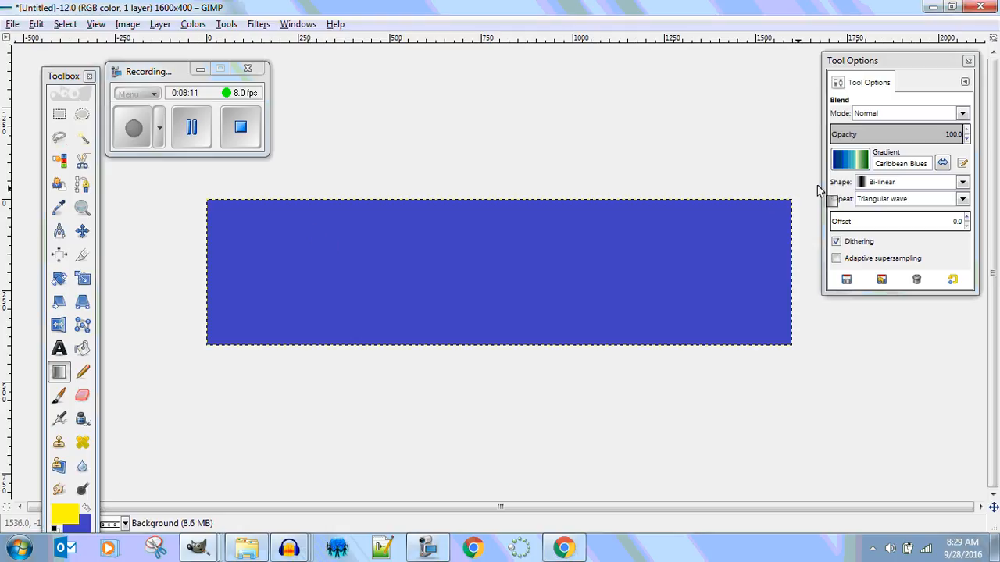
Set the Blend tool's gradient to Deep Sea and blend the canvas from its upper edge to its lower edge.
click(850, 159)
scroll(870, 327, down, 5)
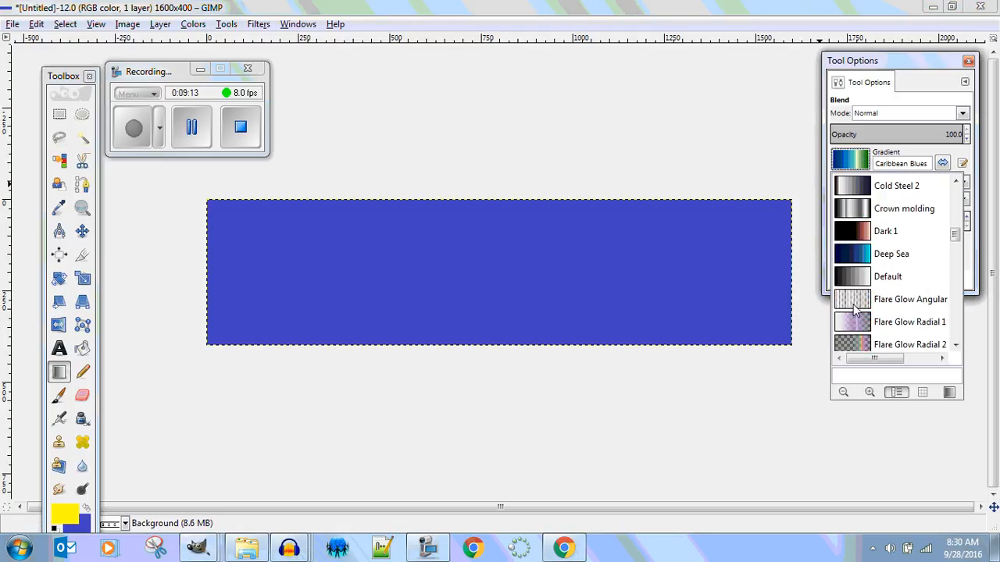
click(864, 200)
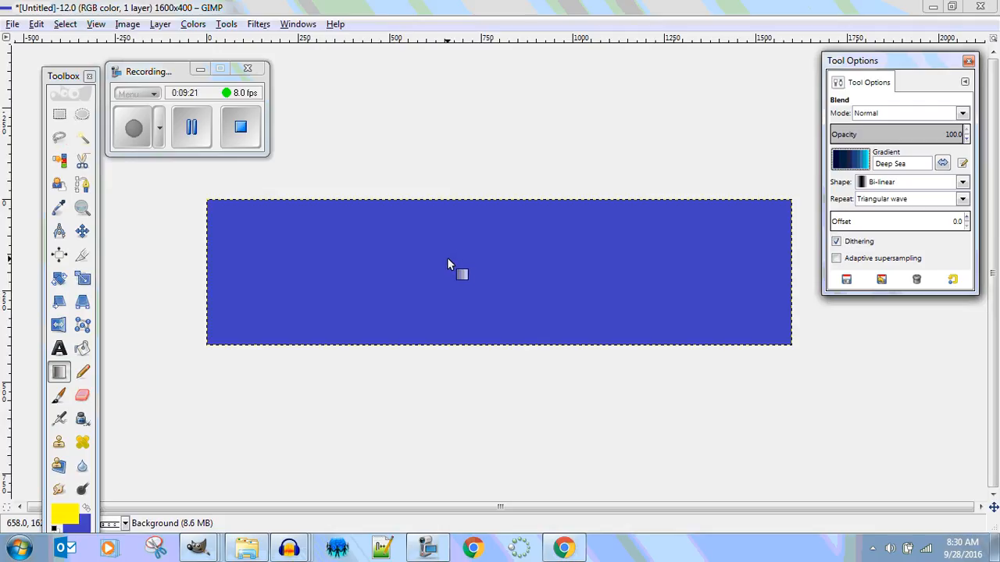
drag(474, 202, 484, 340)
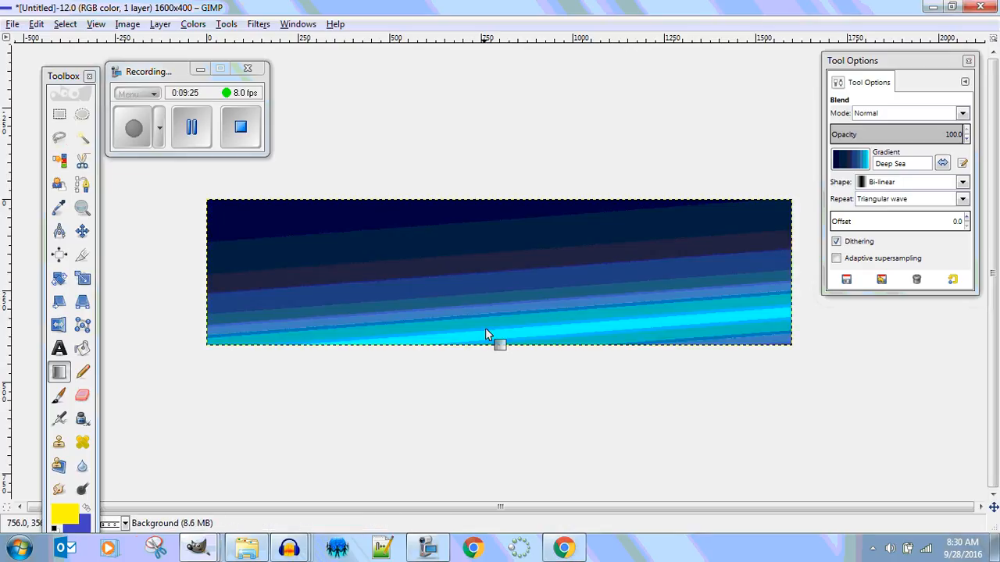
Try more Deep Sea blends across and down the canvas in different directions and lengths, and remove them.
drag(411, 306, 467, 270)
drag(434, 300, 583, 273)
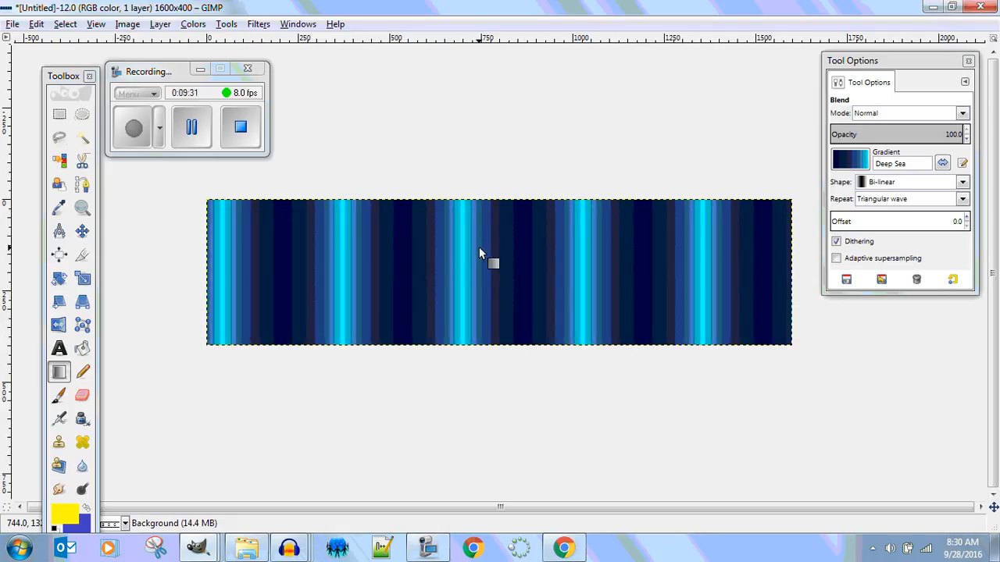
key(ctrl+z)
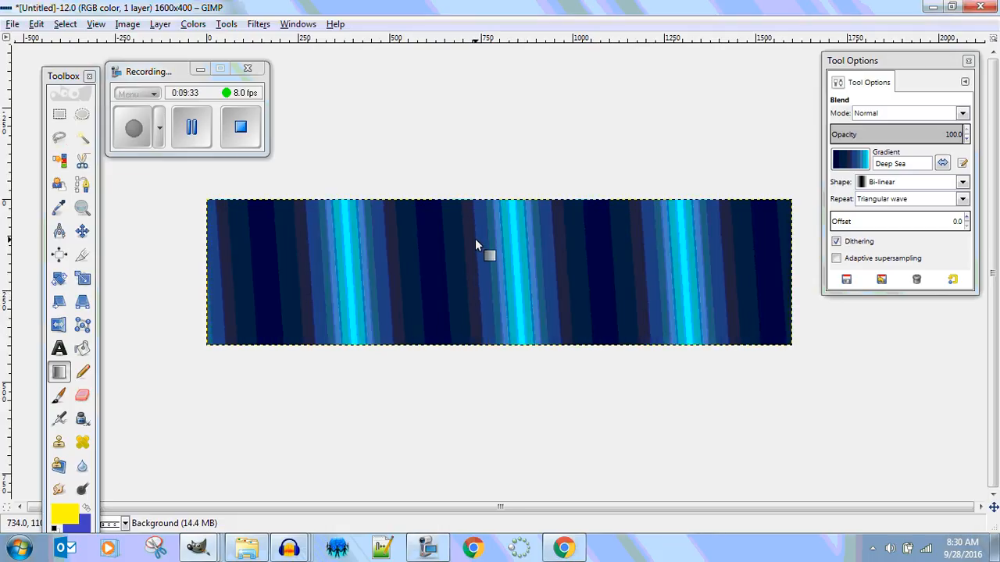
key(ctrl+z)
drag(482, 212, 488, 299)
key(ctrl+z)
drag(508, 205, 508, 346)
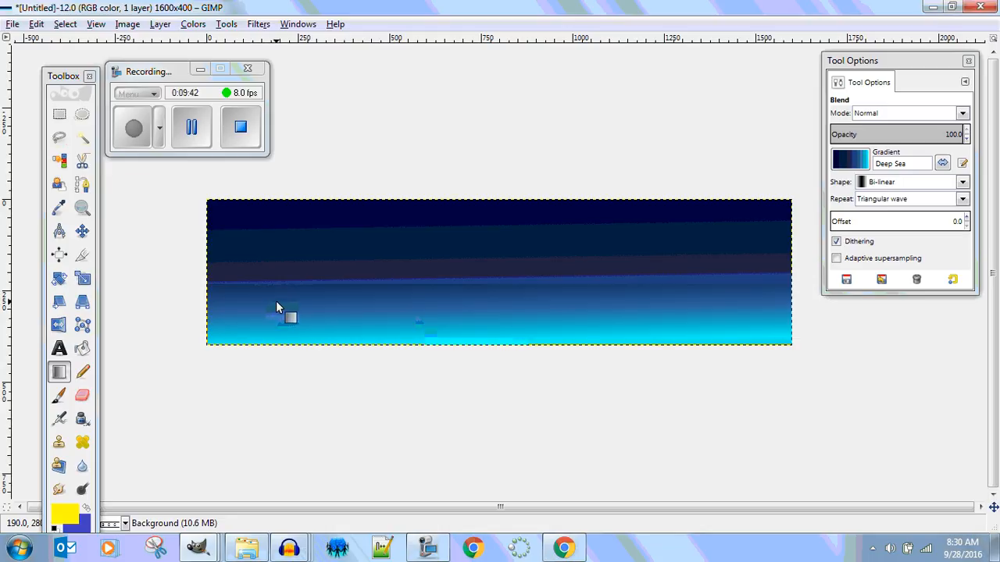
drag(276, 308, 331, 333)
key(Delete)
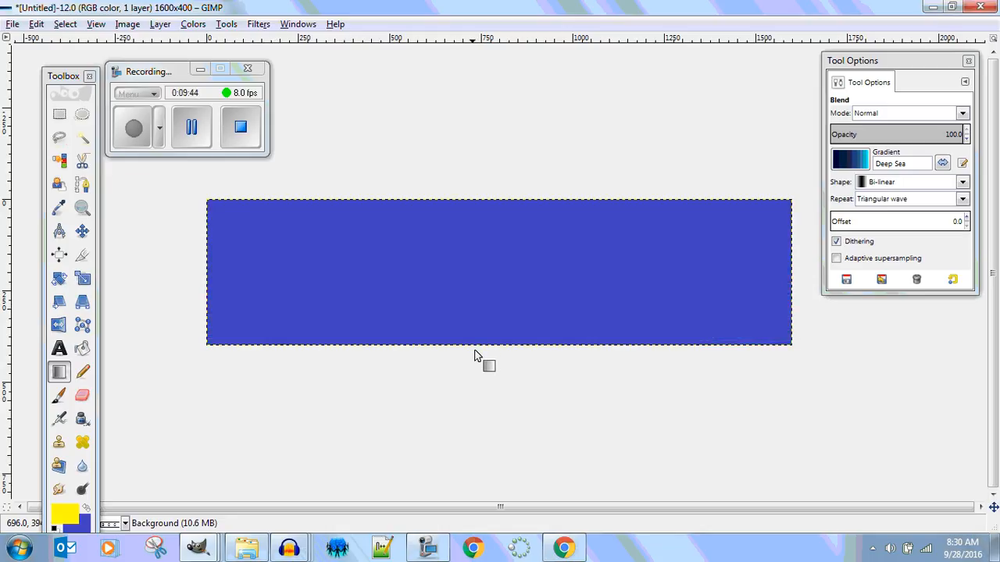
Fill the canvas with a Deep Sea blend running from the lower edge straight up to the upper edge.
drag(488, 347, 486, 205)
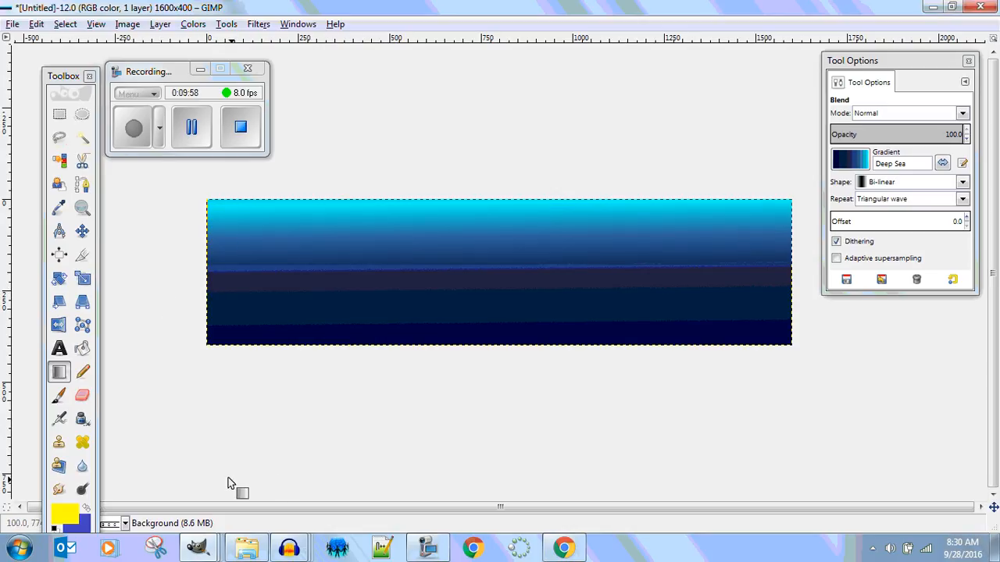
scroll(255, 360, up, 9)
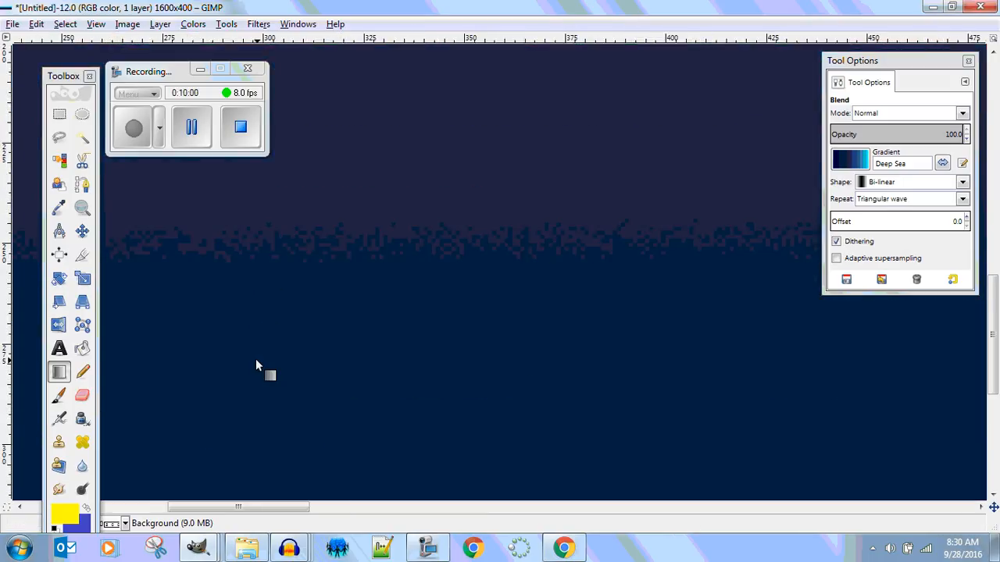
scroll(259, 361, down, 8)
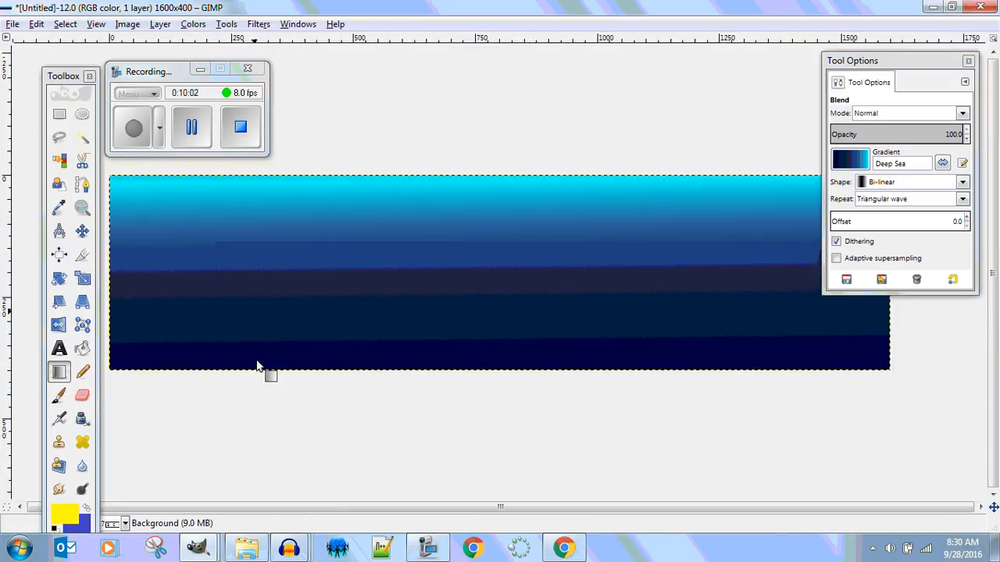
scroll(256, 366, up, 3)
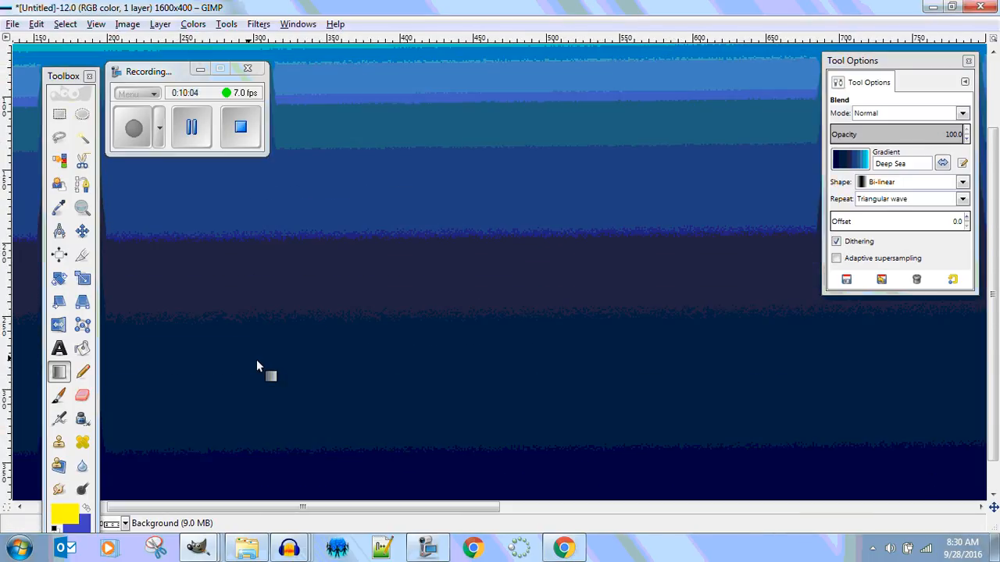
Set the Blend tool's gradient to Horizon 1 and try blends from the canvas's upper edge to its lower edge, undoing the first.
scroll(257, 362, up, 5)
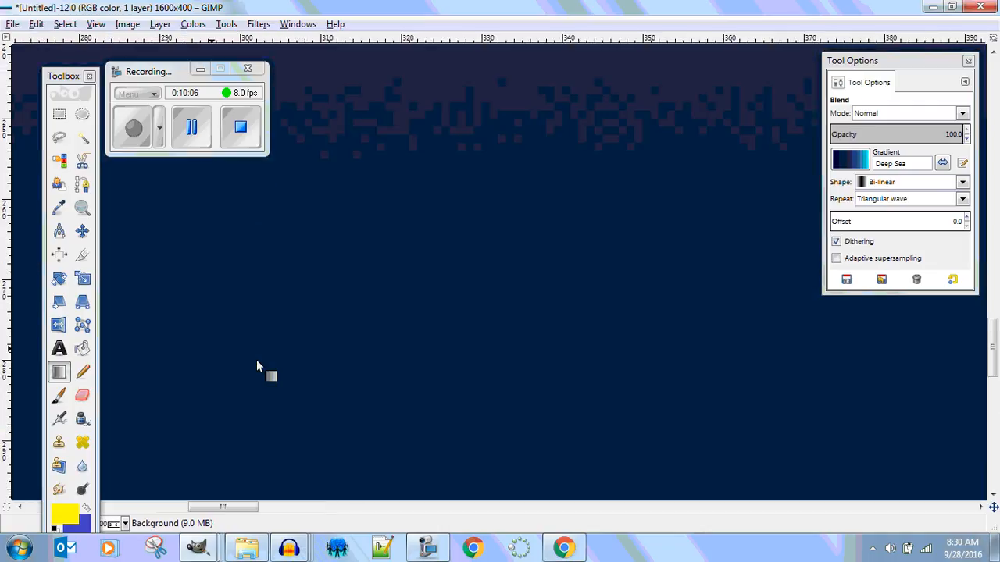
scroll(257, 362, down, 9)
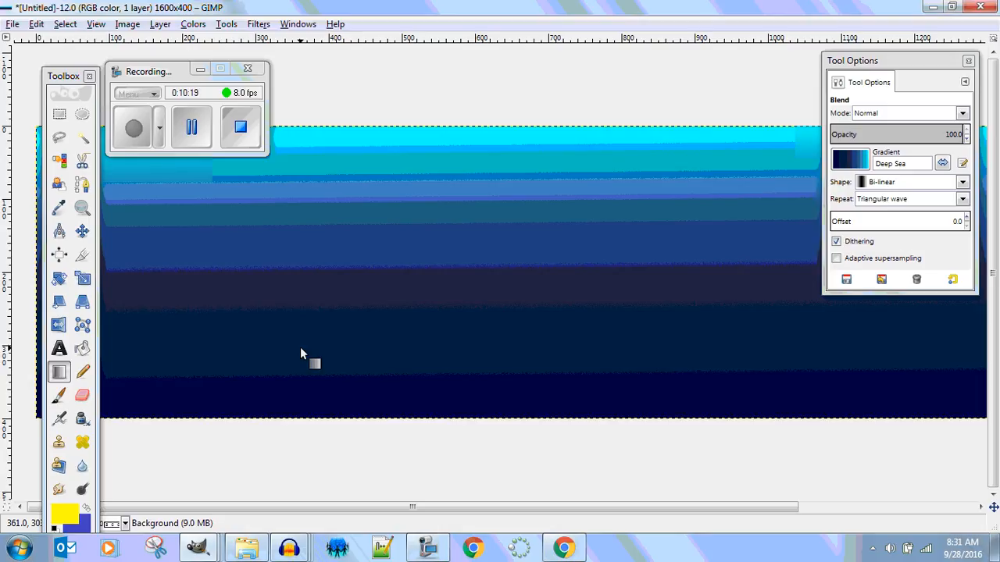
click(854, 171)
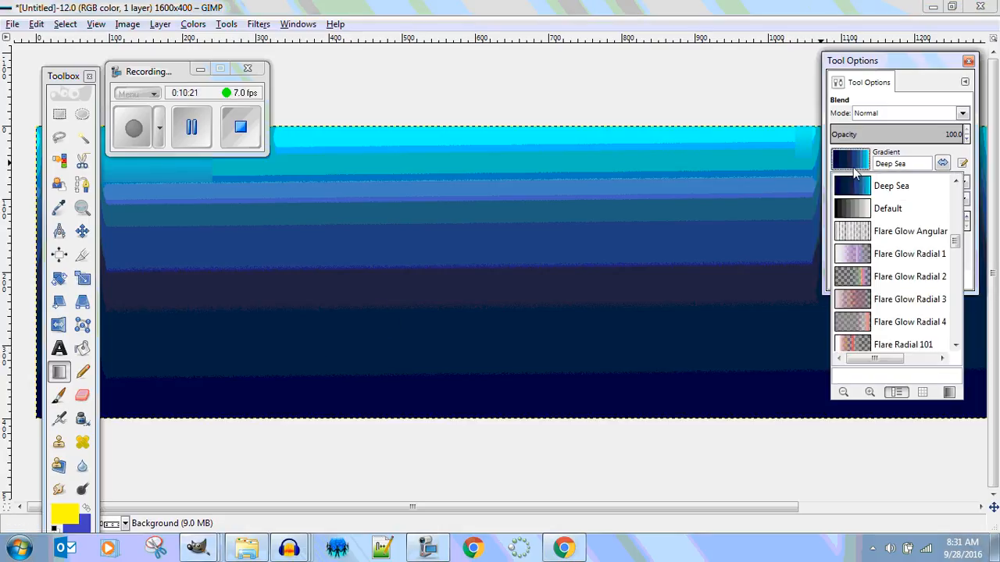
drag(952, 248, 958, 283)
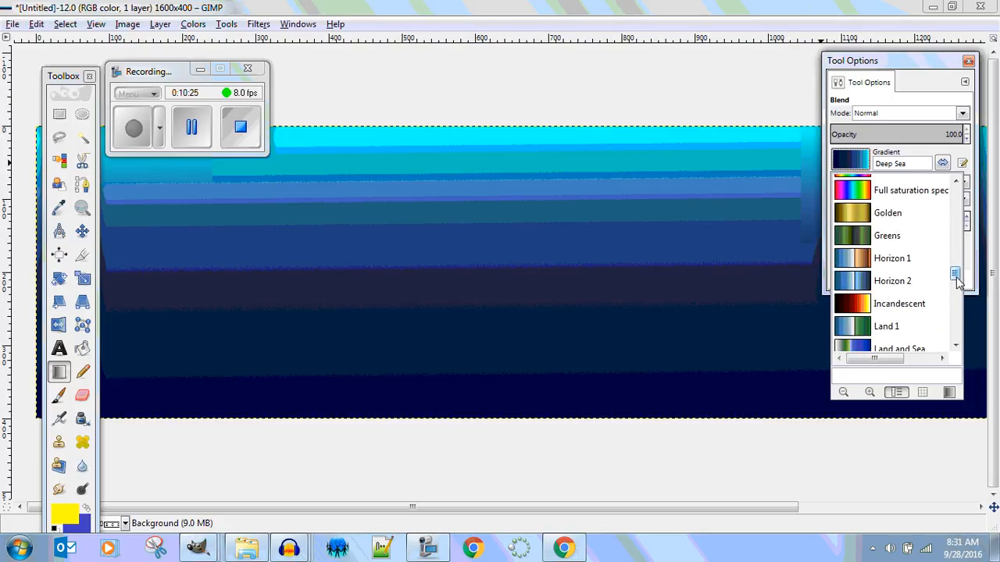
click(853, 266)
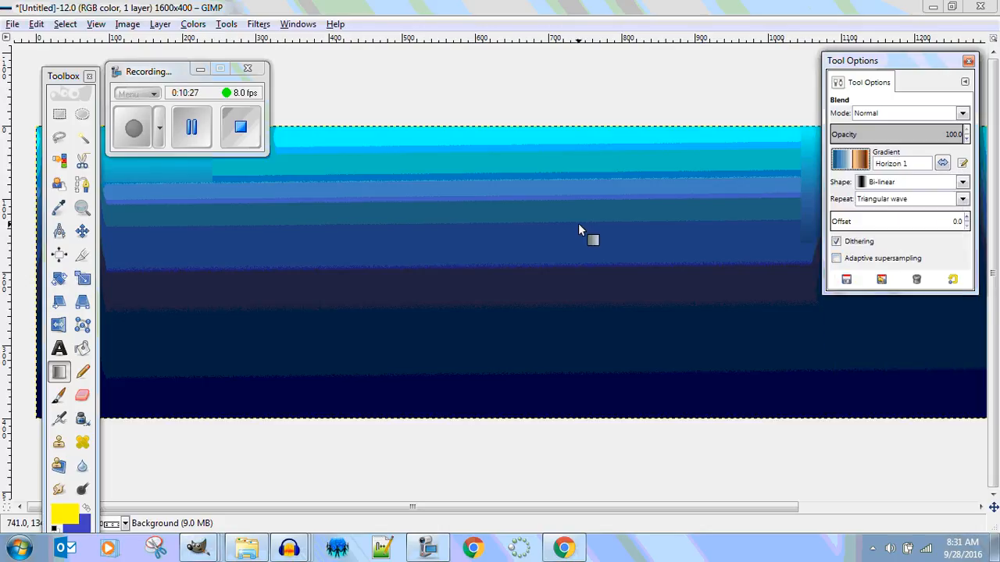
drag(532, 133, 541, 419)
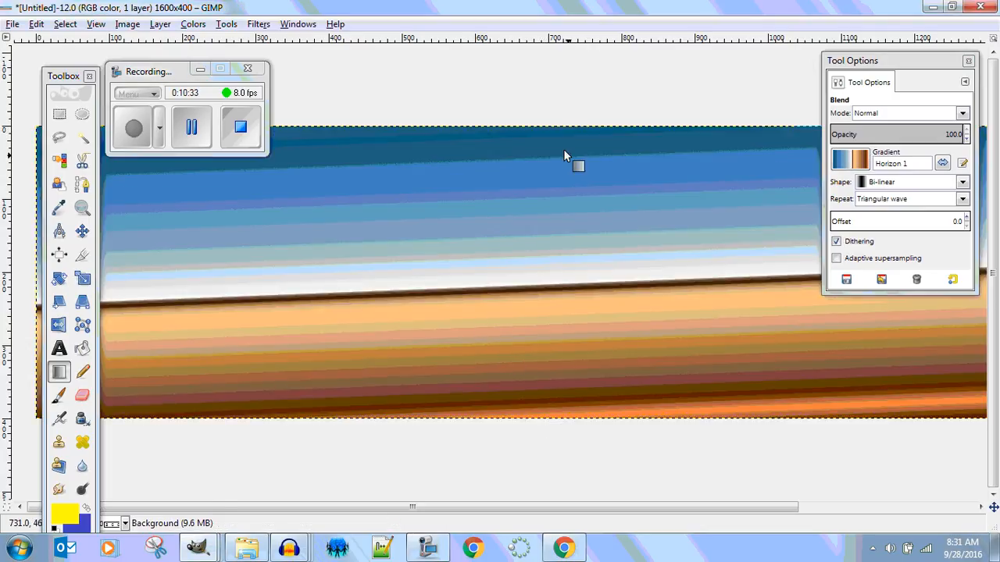
scroll(509, 133, down, 2)
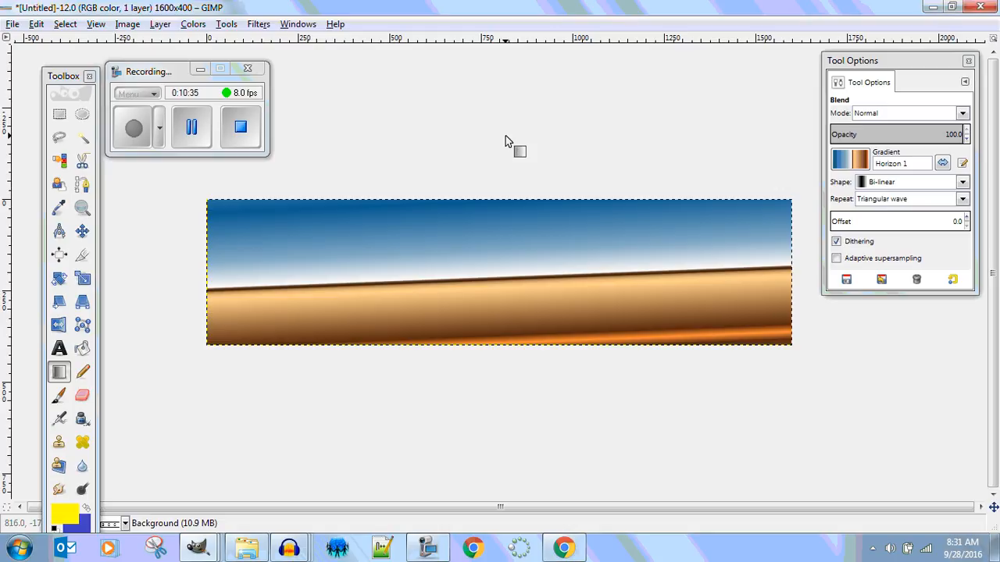
key(ctrl+z)
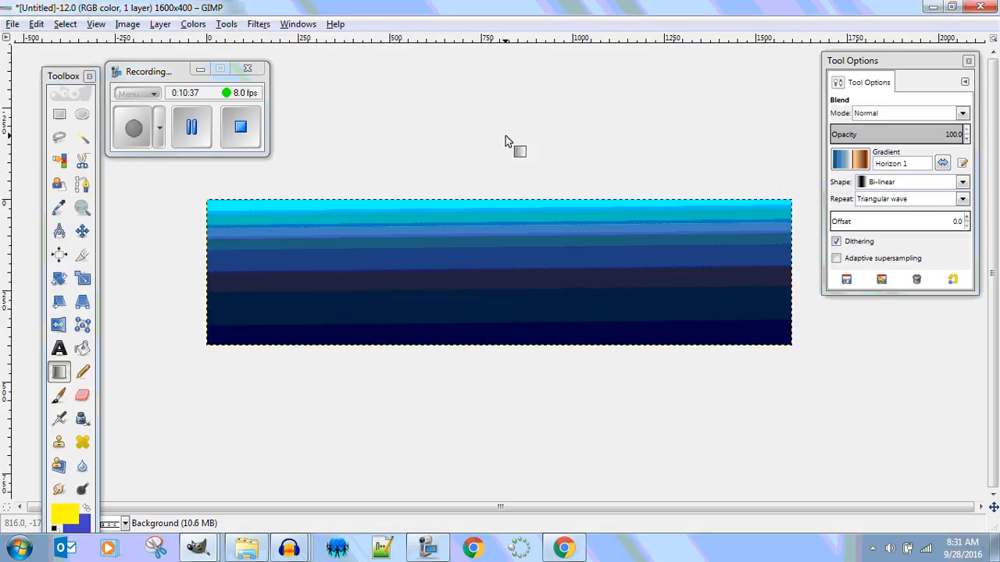
drag(486, 201, 487, 344)
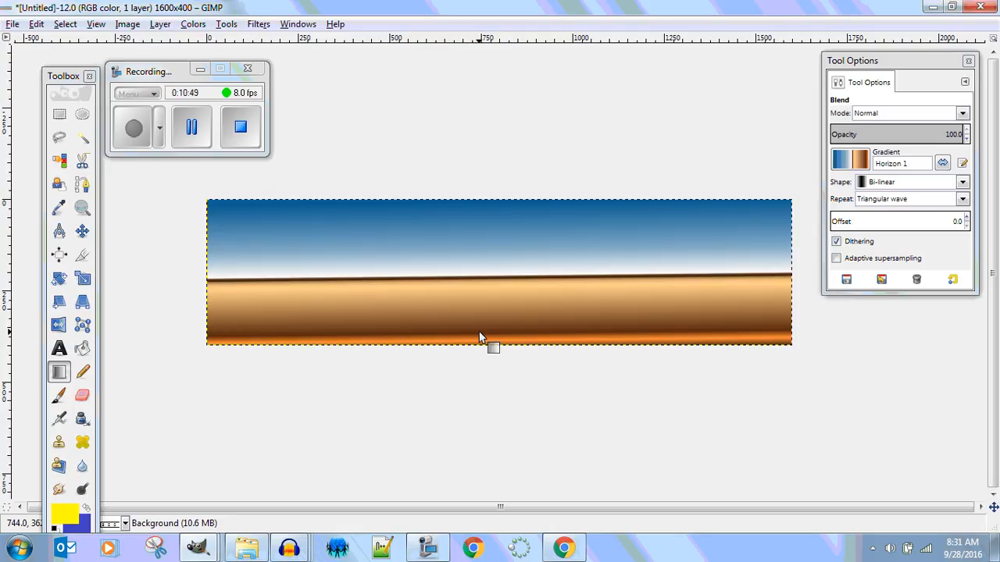
Set the Blend tool's gradient to Land 1 and fill the canvas with a blend from its upper edge to its lower edge.
click(848, 163)
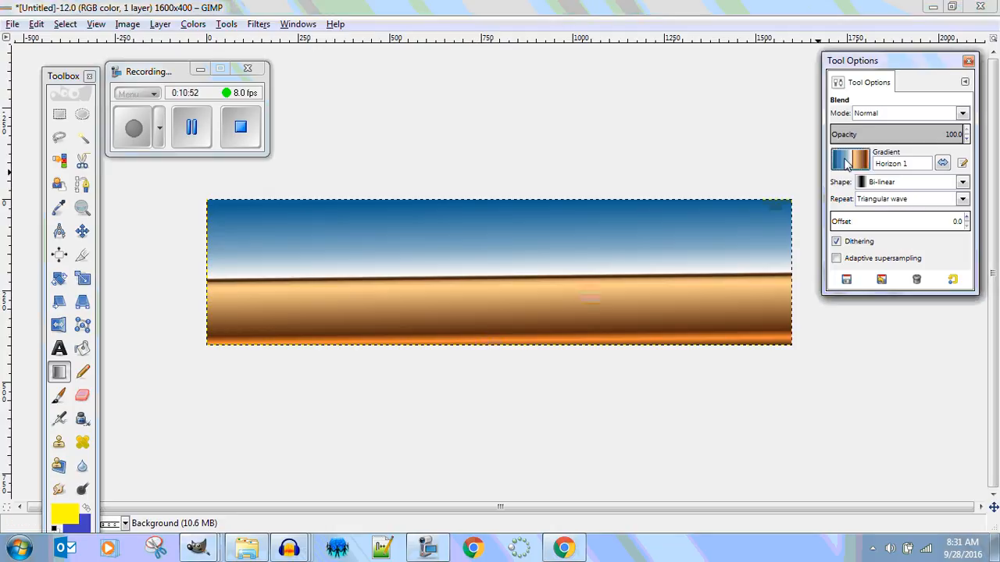
click(854, 262)
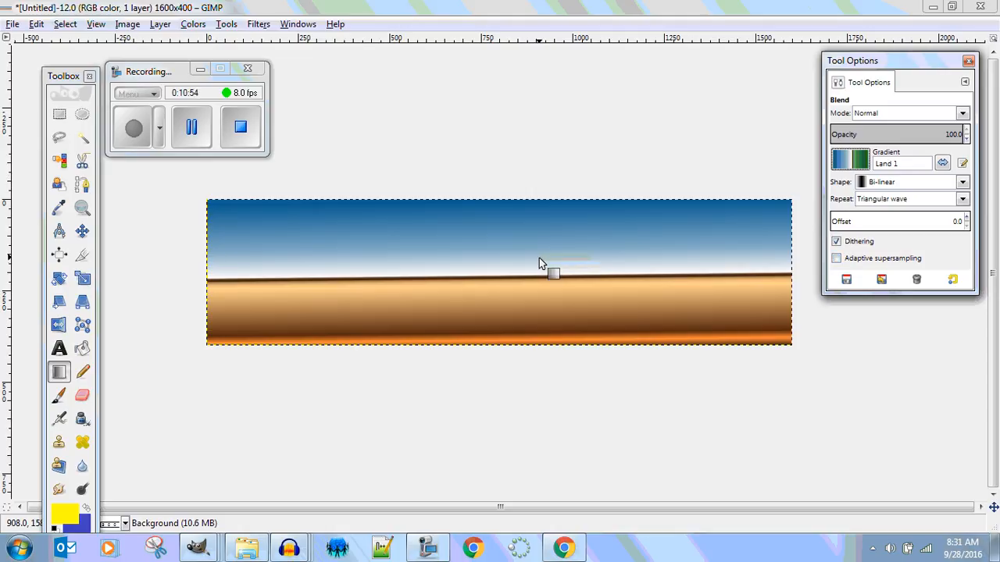
drag(492, 205, 500, 347)
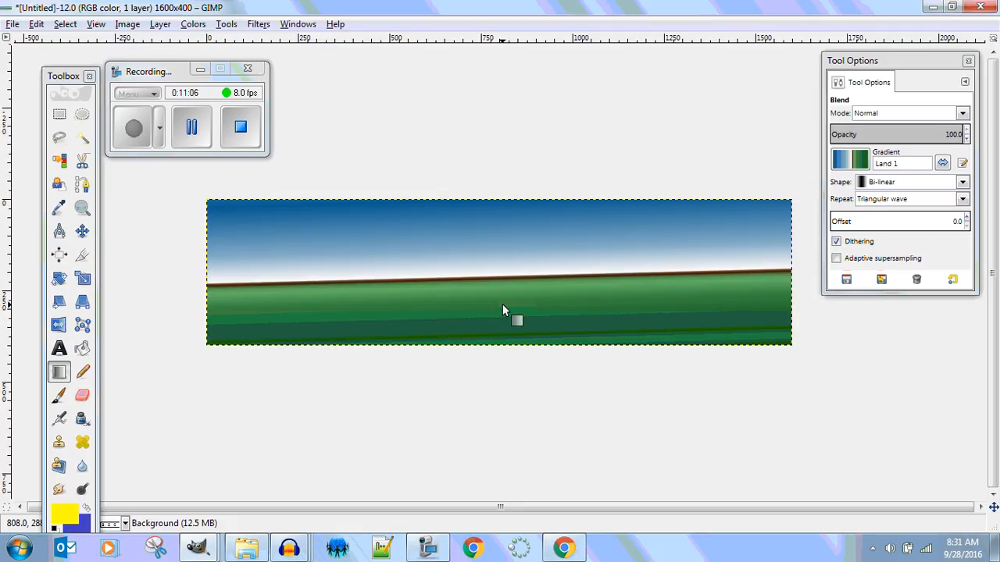
click(850, 161)
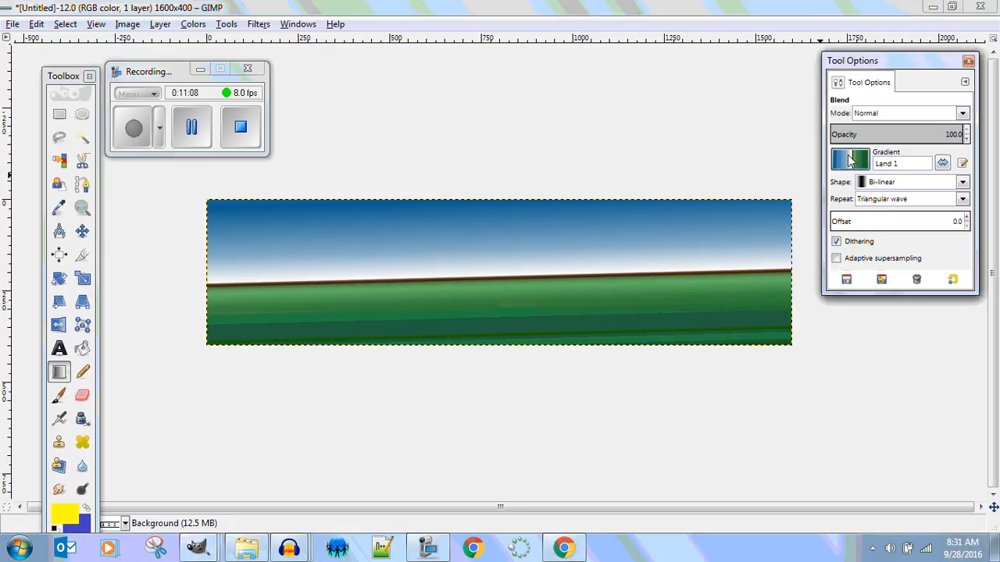
click(805, 361)
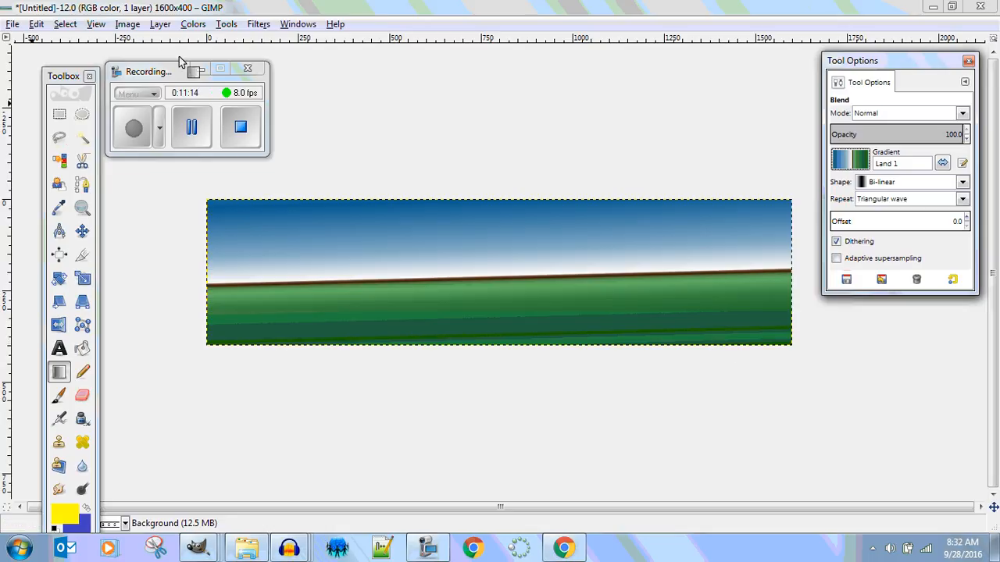
Create a new image 60 px wide and 60 px high.
click(12, 25)
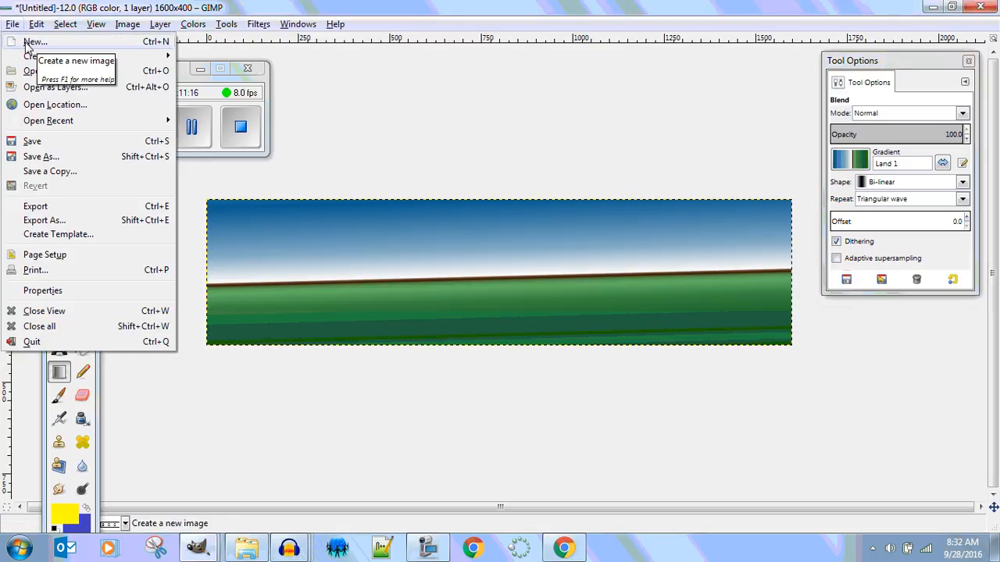
click(27, 43)
drag(451, 157, 402, 156)
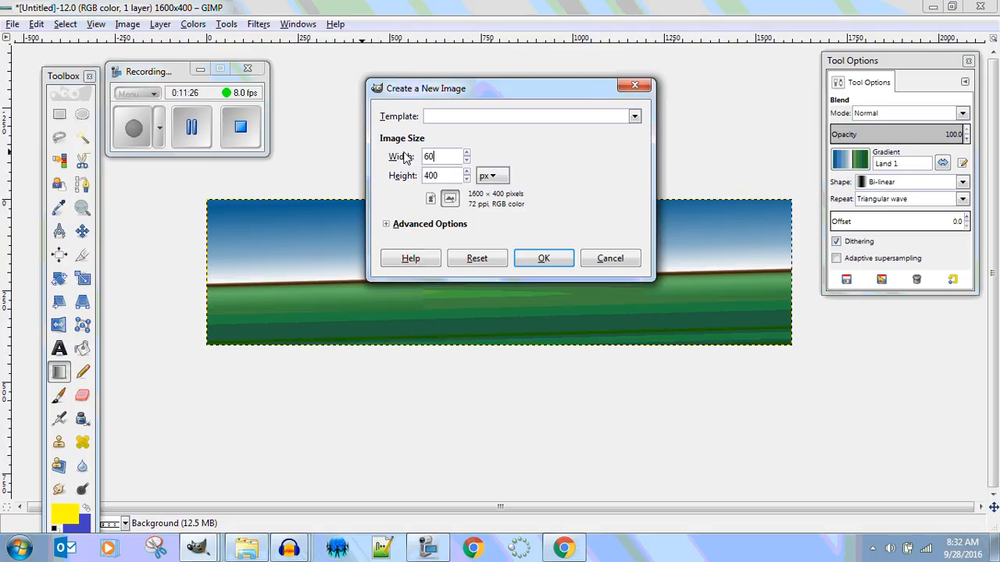
key(Tab)
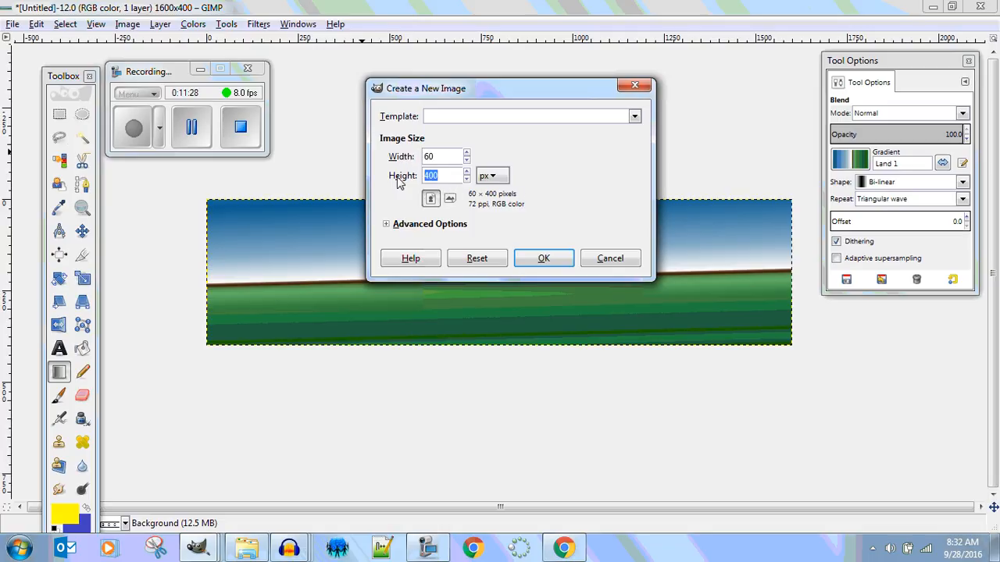
text(60)
click(520, 258)
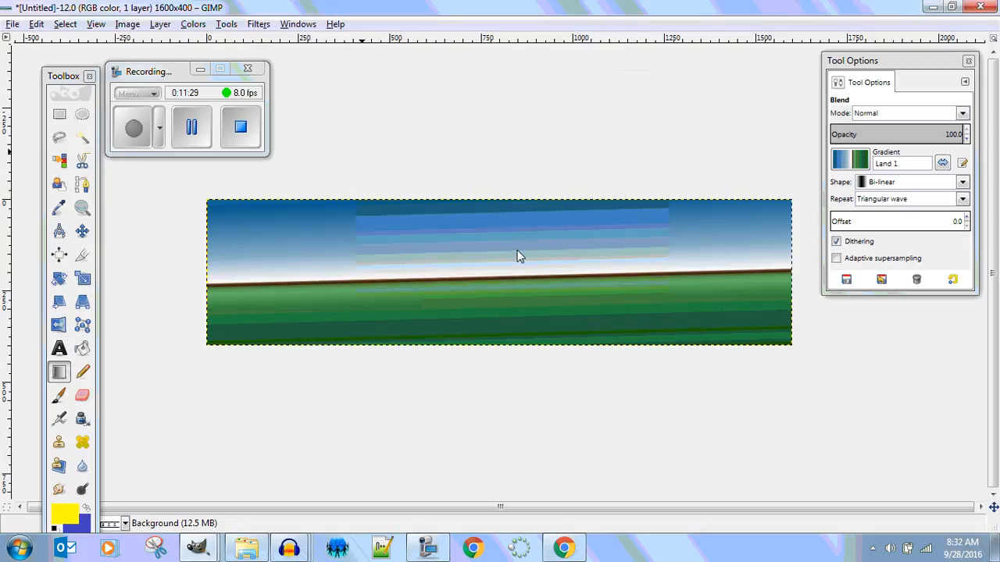
click(331, 26)
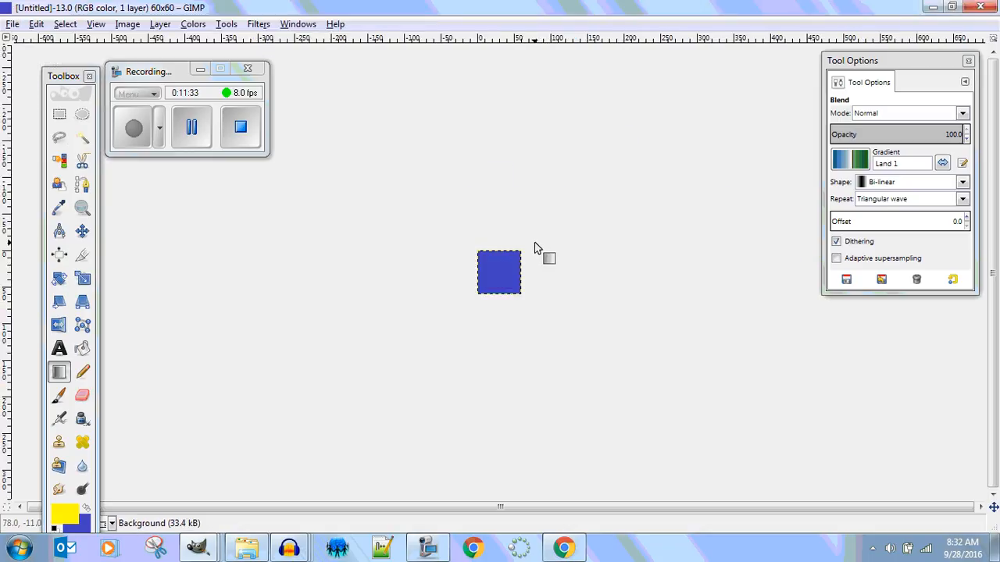
Draw a circular Ellipse Select selection across the new image, from its upper-left corner to its lower-right corner.
scroll(539, 235, up, 4)
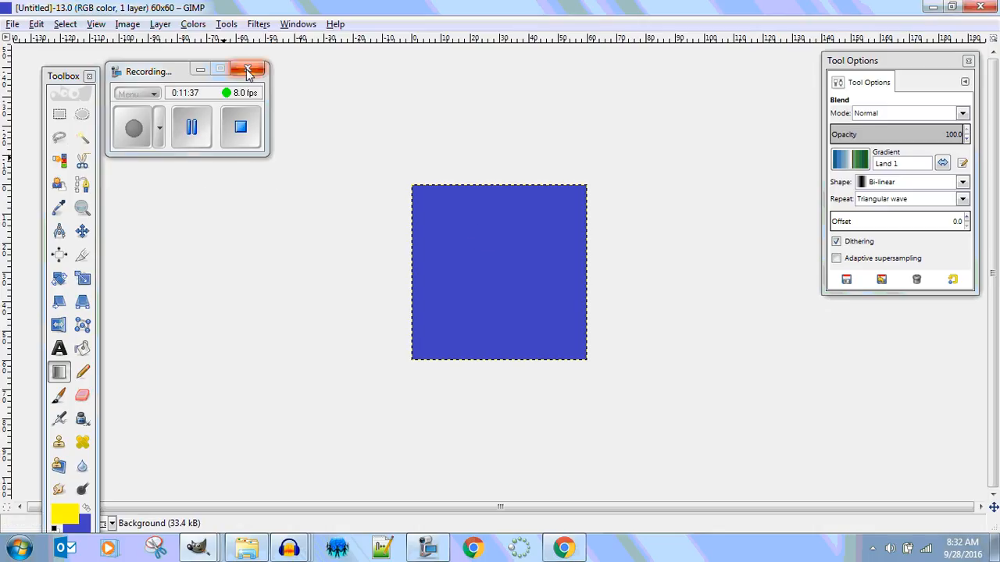
drag(167, 72, 213, 64)
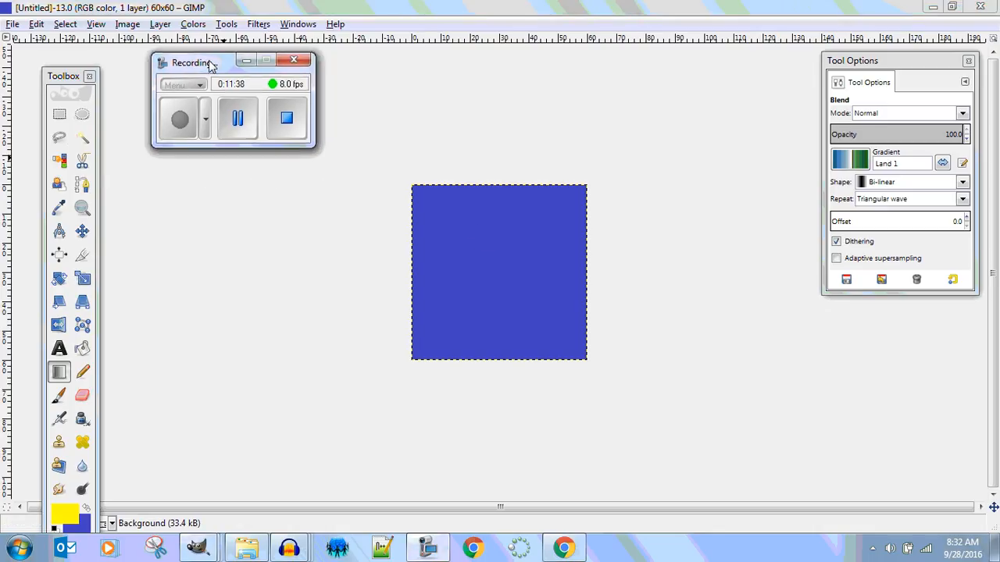
click(82, 116)
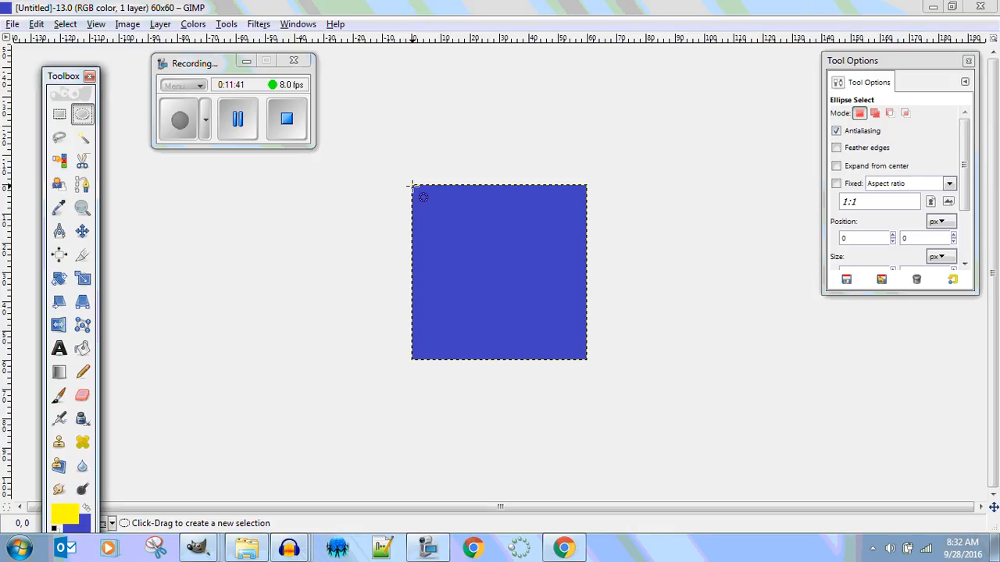
drag(413, 185, 586, 360)
click(347, 147)
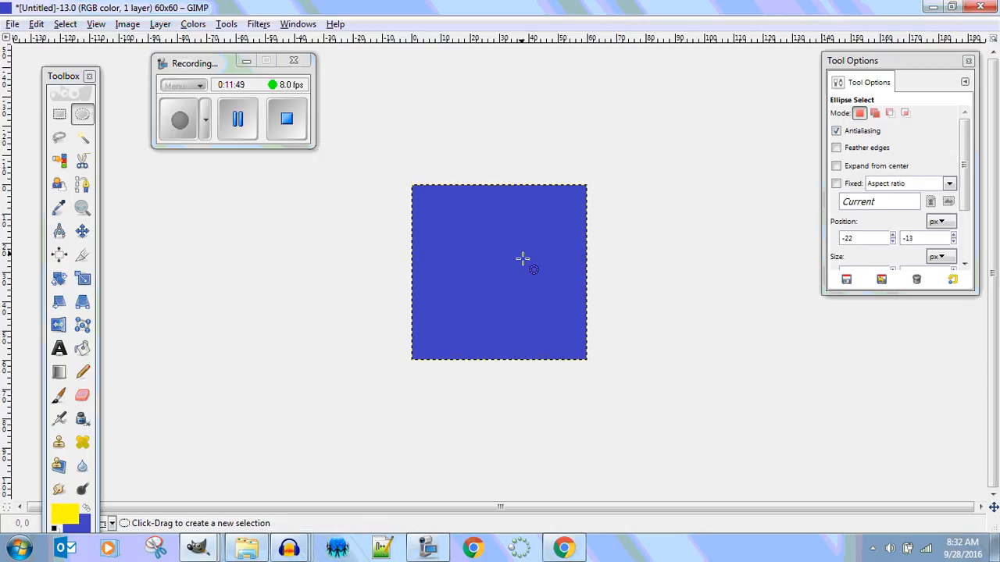
drag(412, 185, 596, 371)
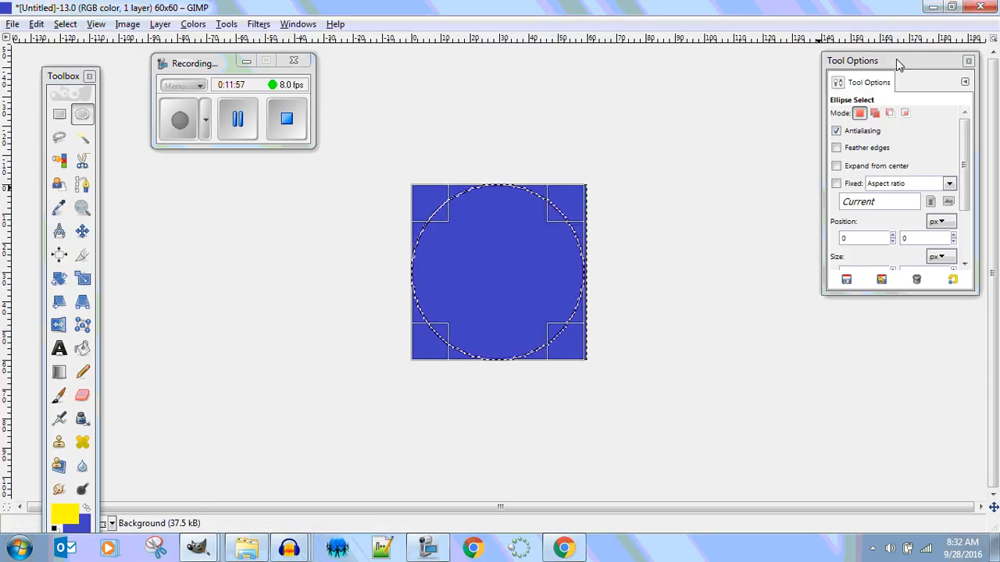
Show the Layers dialog and add an alpha channel to the Background layer.
drag(900, 63, 777, 74)
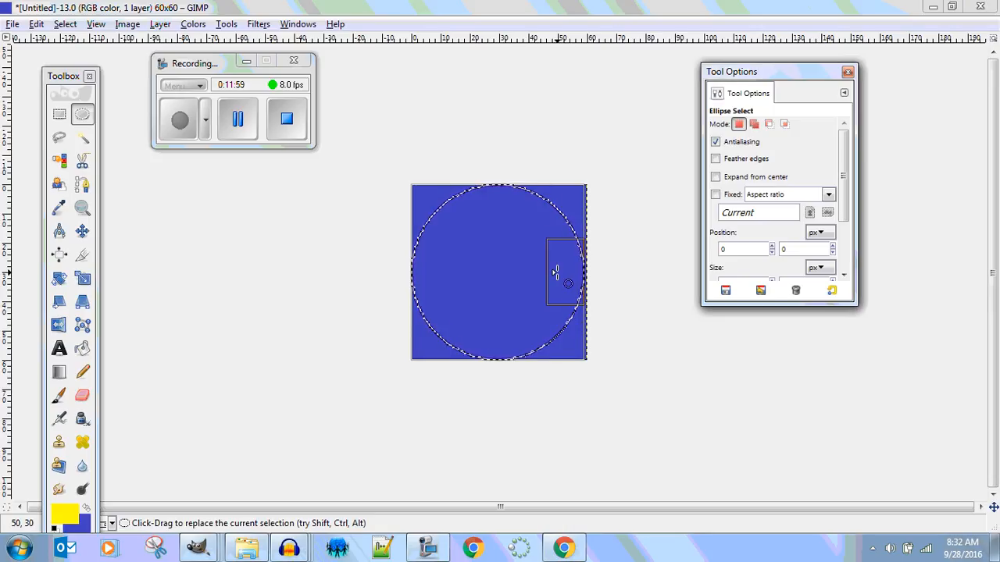
click(297, 24)
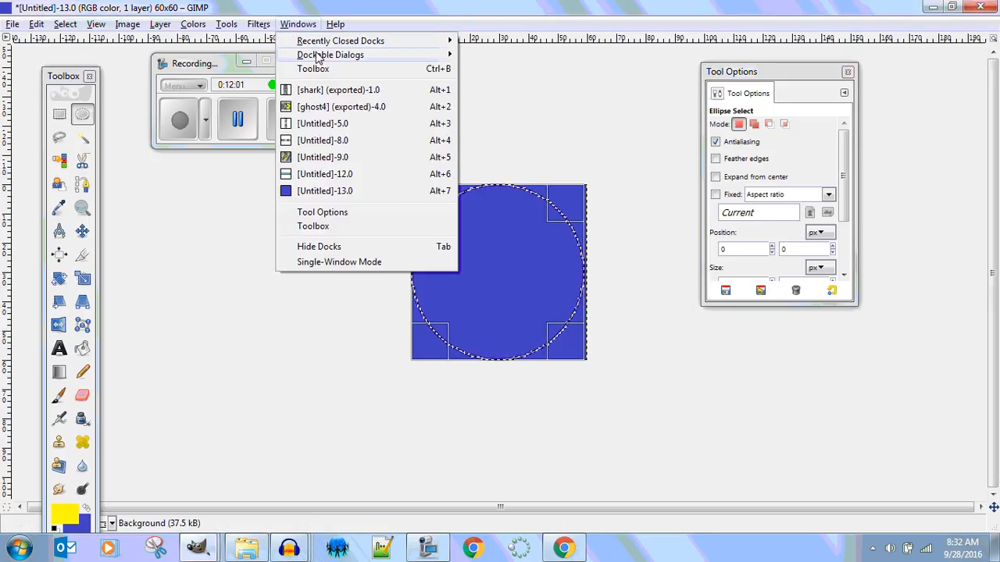
mouse_move(352, 55)
click(491, 96)
right_click(760, 195)
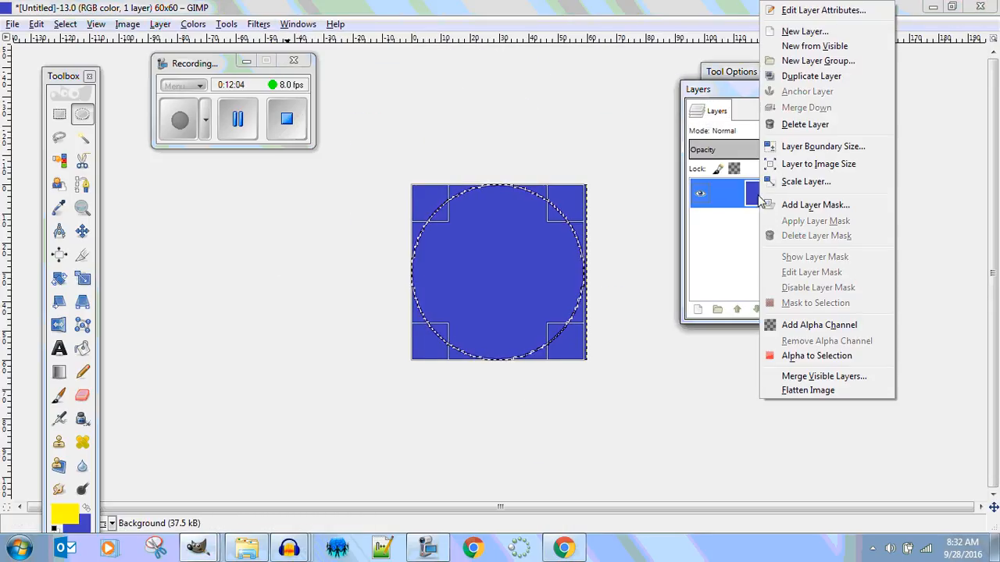
click(819, 325)
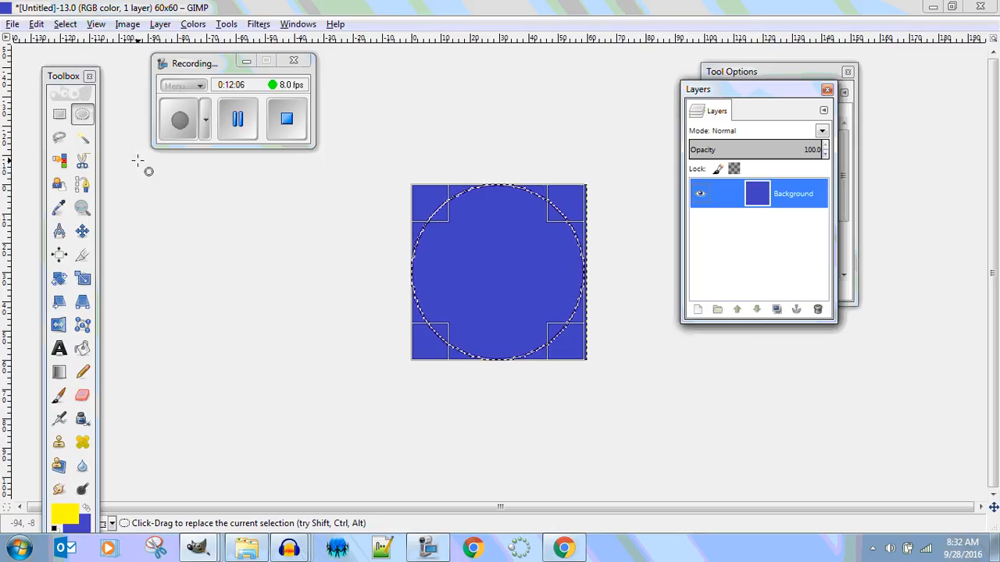
Invert the circular selection and delete the corners outside the circle to transparency.
click(65, 23)
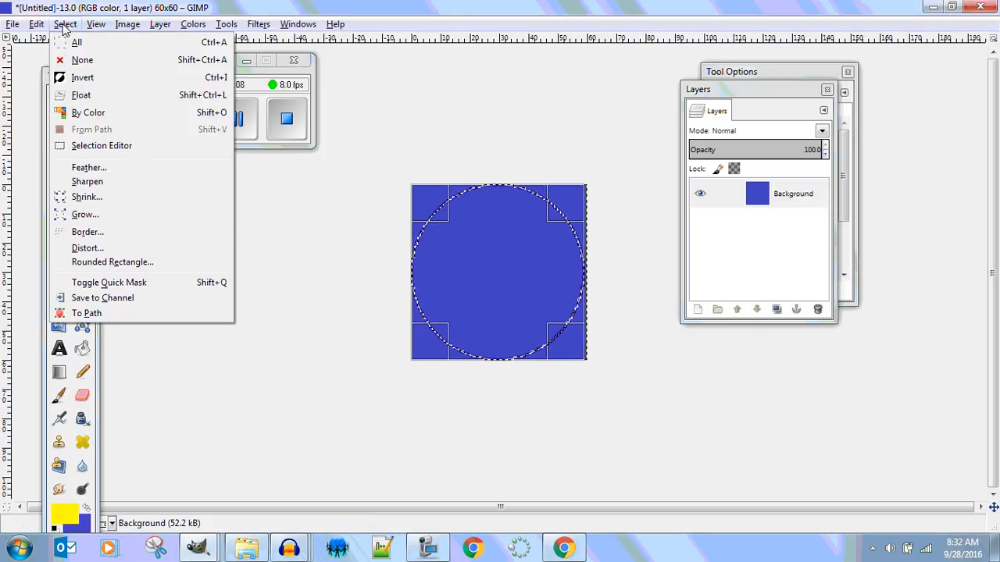
click(76, 82)
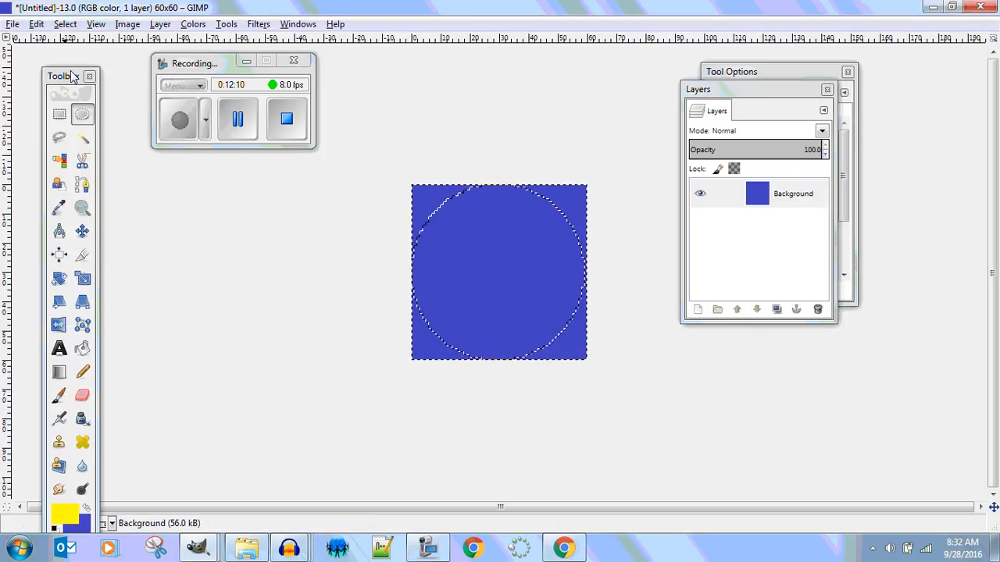
key(Delete)
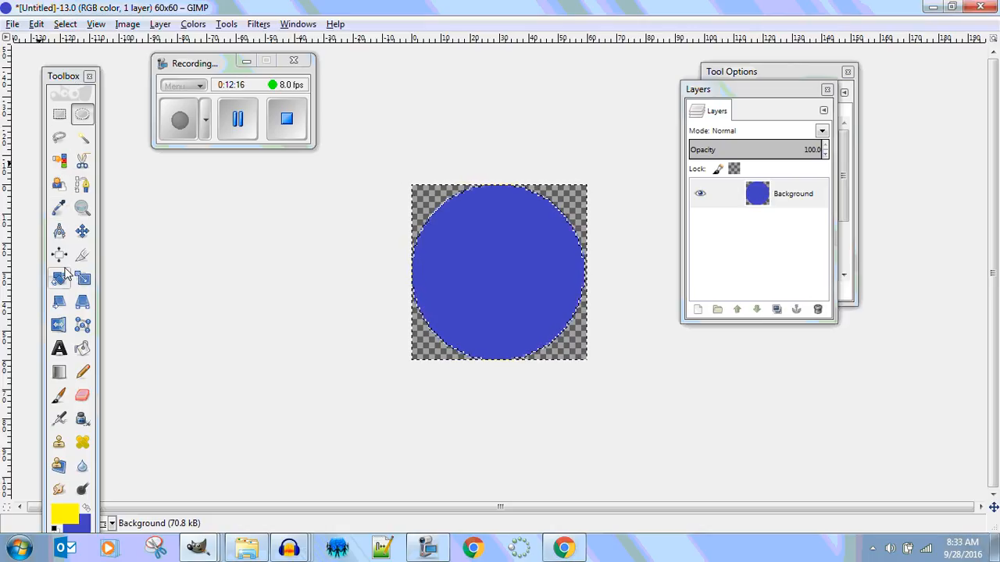
Select the blue circle with Select by Color and close the tool options to clear the workspace.
click(59, 160)
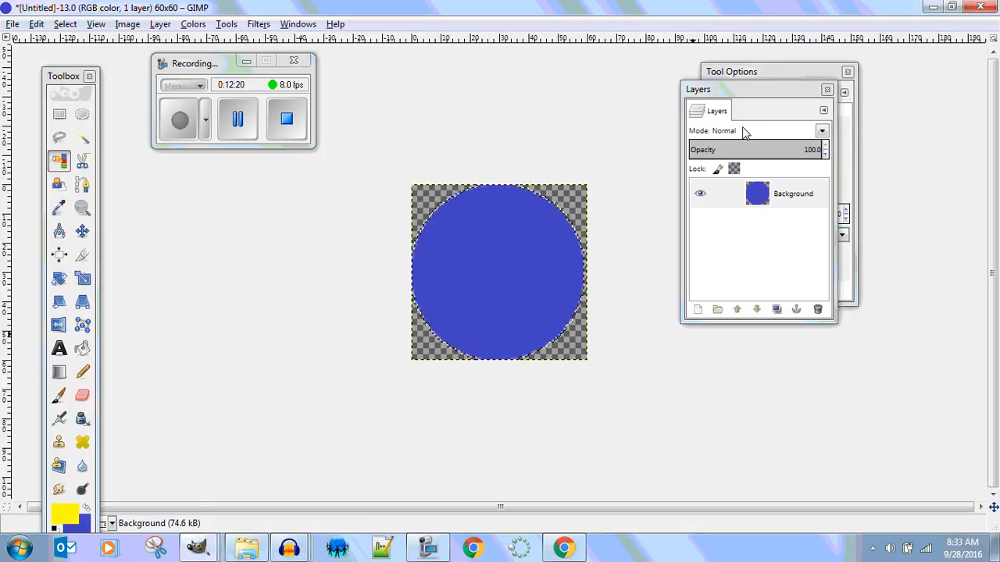
drag(757, 94, 943, 115)
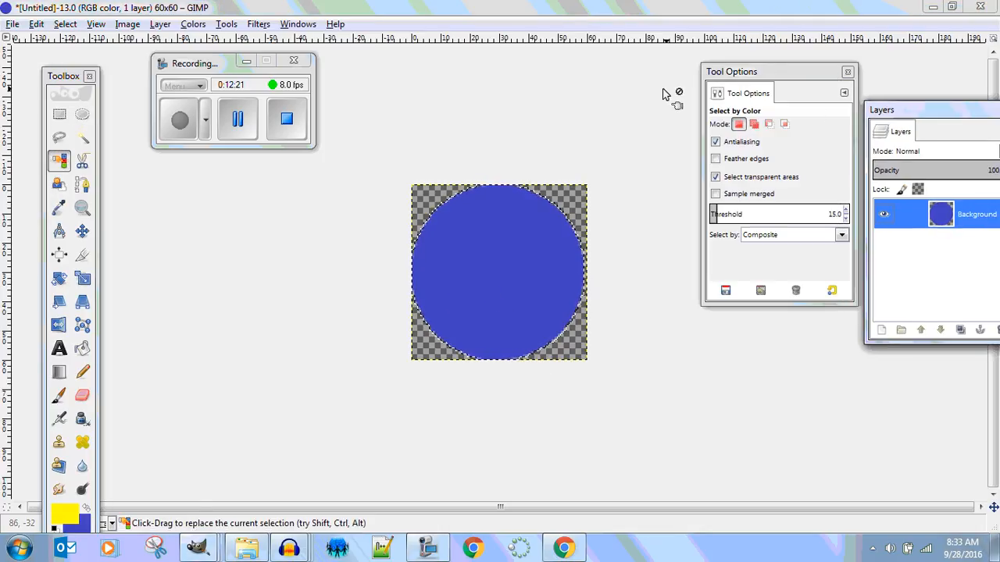
click(848, 71)
Activate the Blend tool and show its options beside the canvas along with the Layers dialog.
click(60, 372)
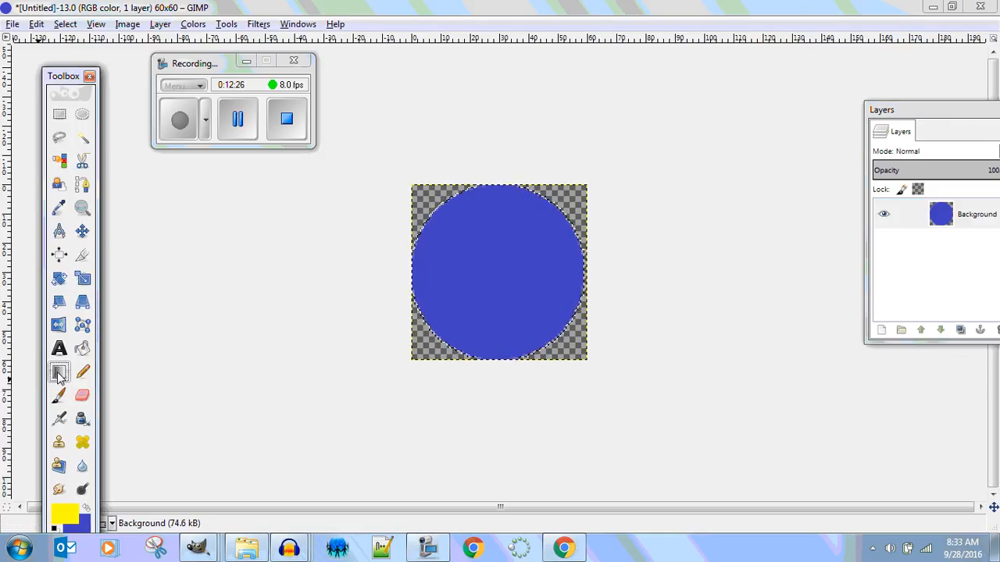
drag(937, 114, 732, 77)
double_click(60, 372)
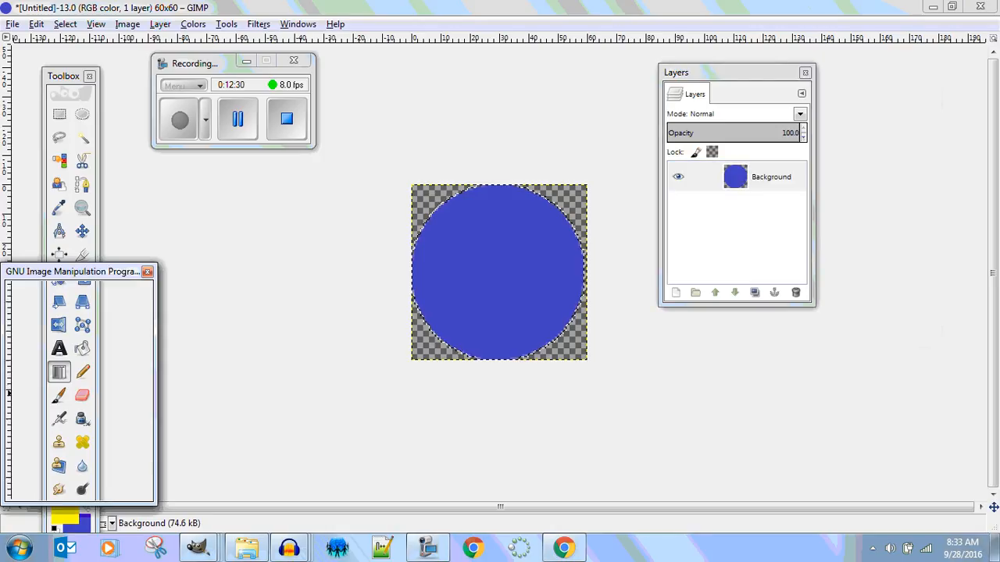
drag(92, 271, 809, 236)
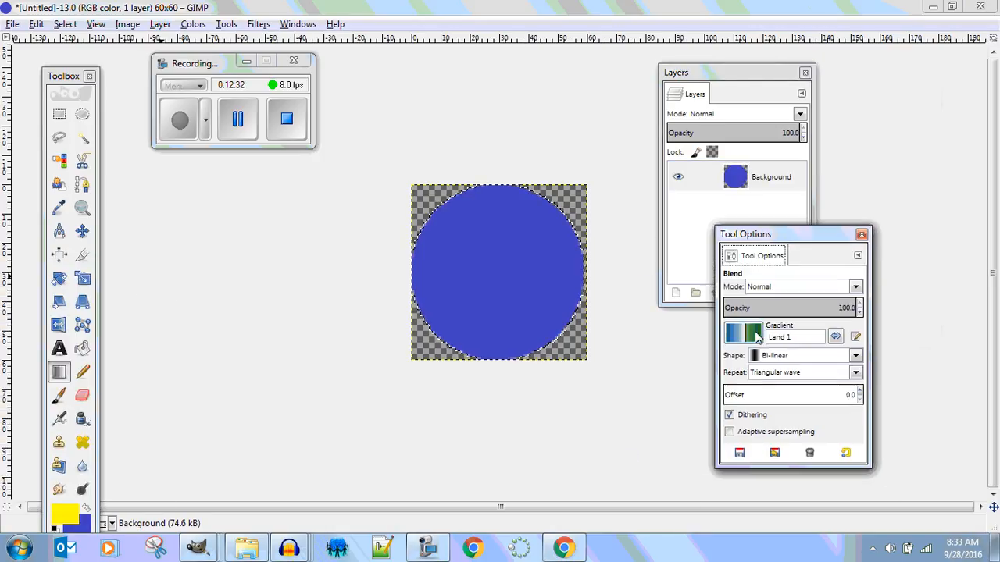
Fill the selected circle with the Pastel Rainbow gradient diagonally from upper left to lower right.
click(750, 335)
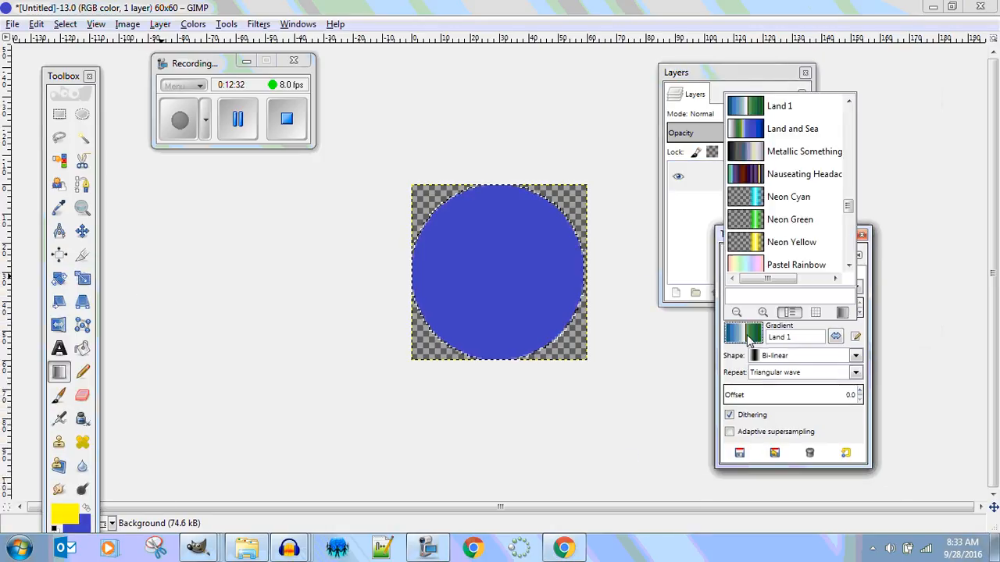
double_click(746, 266)
drag(429, 232, 551, 334)
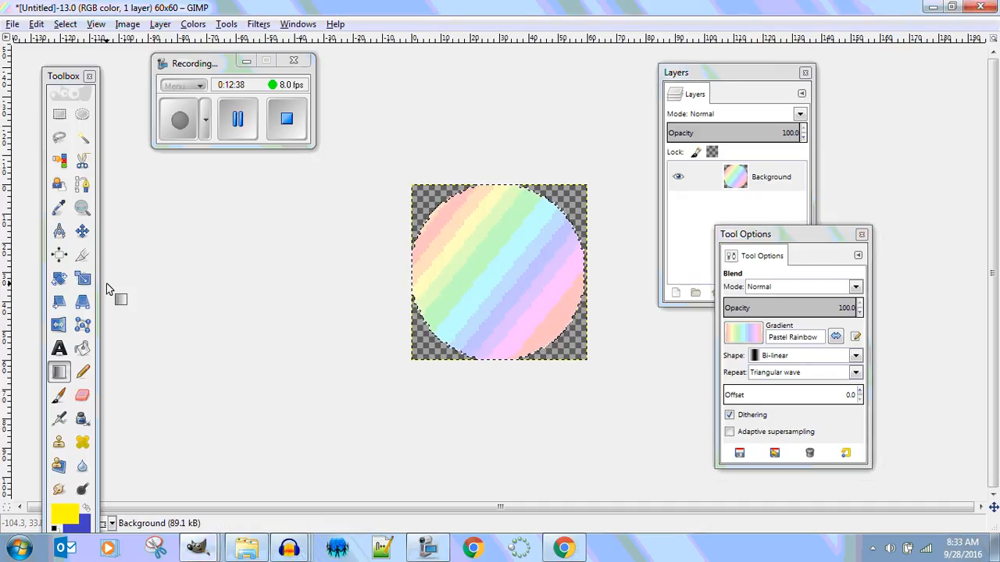
Browse the gradient list and choose the Land and Sea gradient for the Blend tool.
click(746, 335)
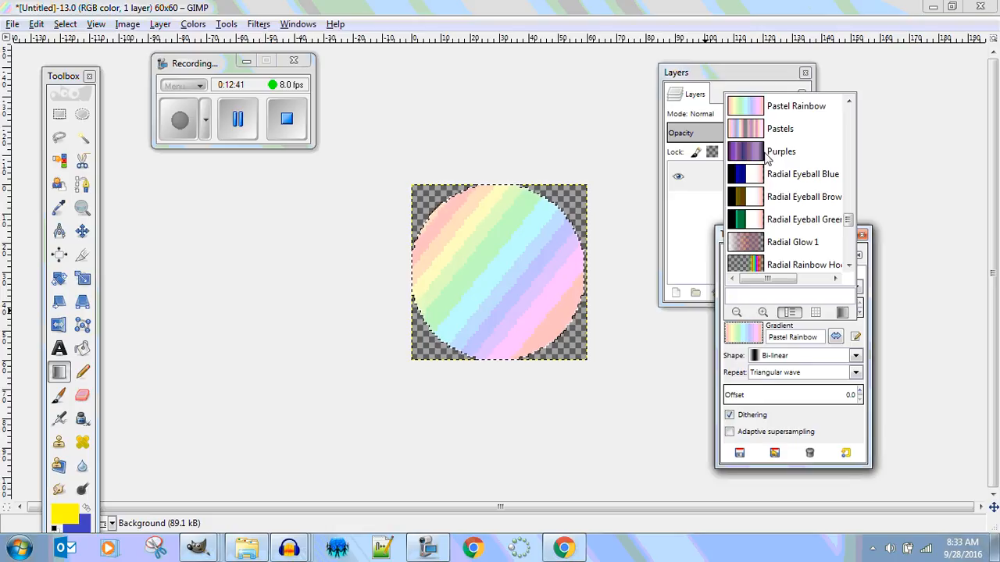
scroll(765, 157, down, 1)
scroll(765, 156, down, 5)
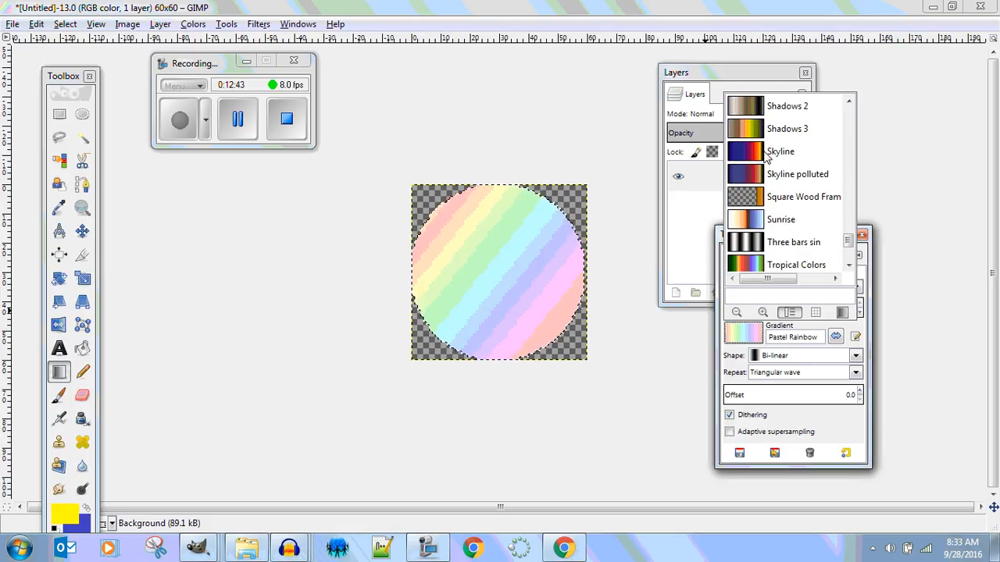
scroll(766, 156, down, 2)
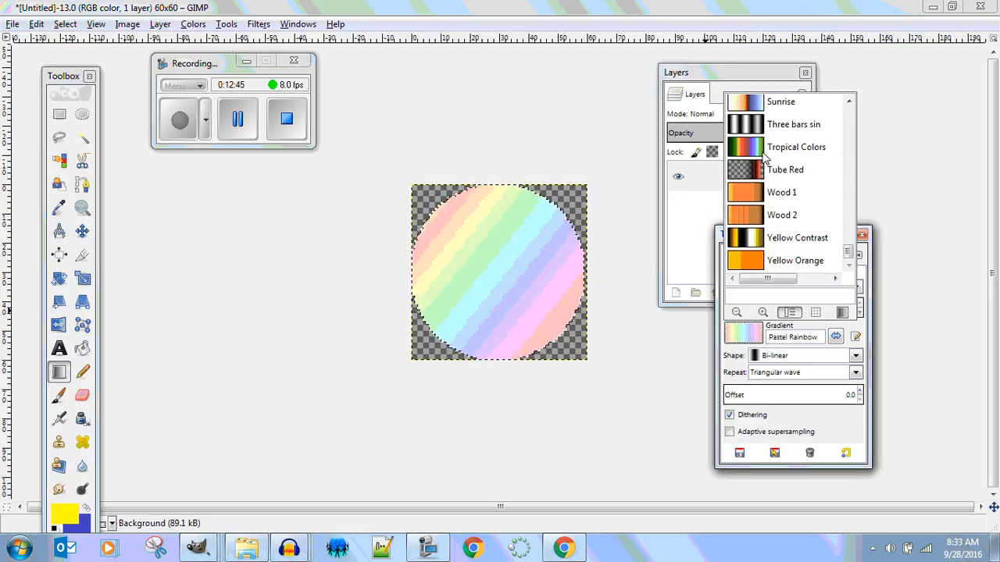
scroll(764, 164, up, 2)
scroll(763, 177, up, 6)
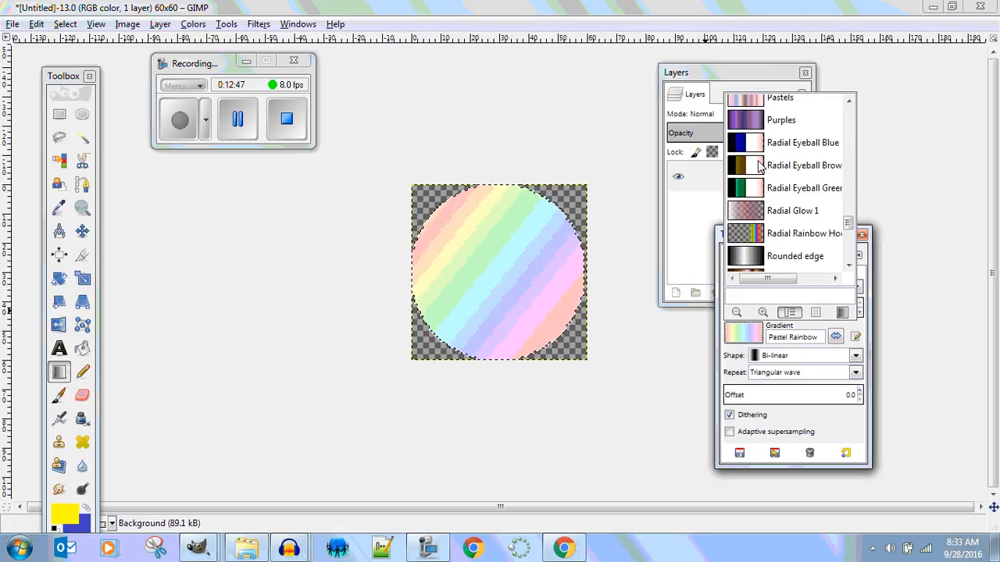
scroll(757, 164, up, 4)
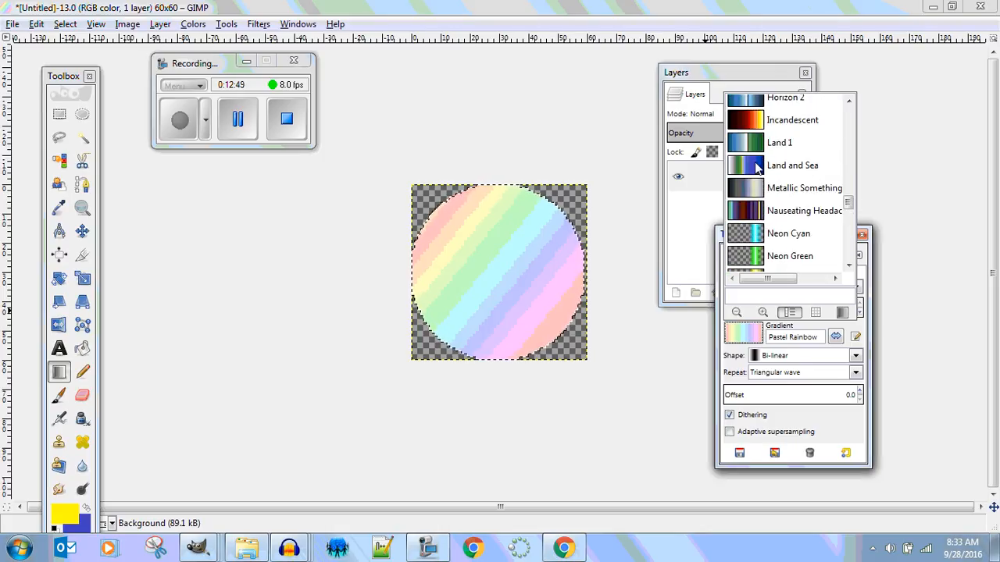
click(756, 163)
Fill the circle diagonally from upper left to lower right with the second Full saturation gradient in the list.
click(742, 336)
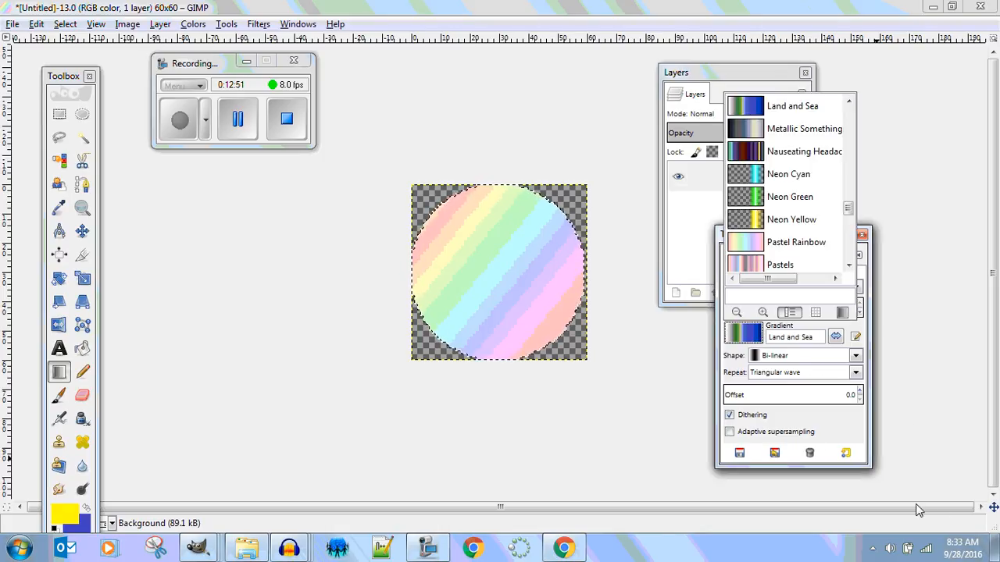
scroll(841, 193, up, 5)
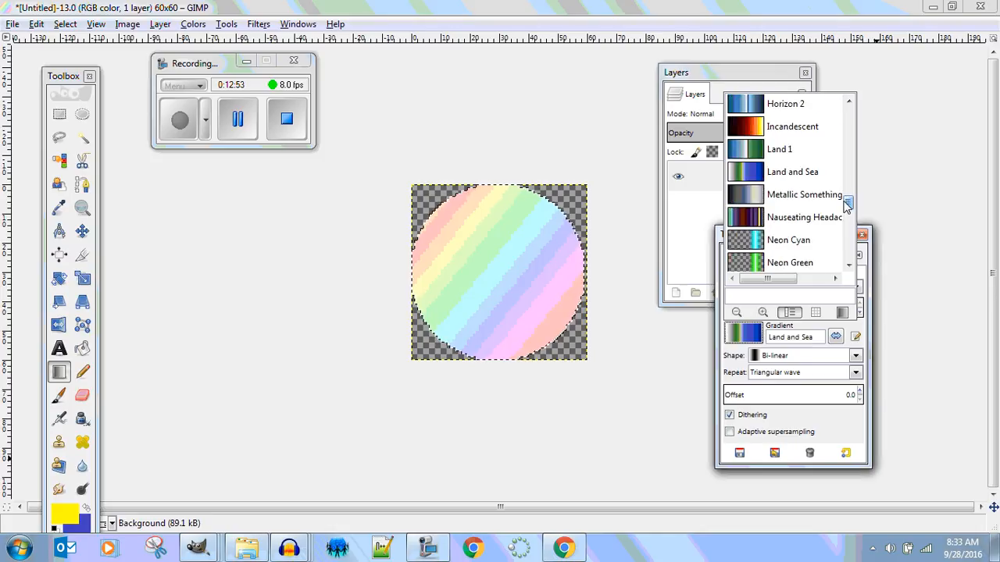
drag(838, 189, 836, 190)
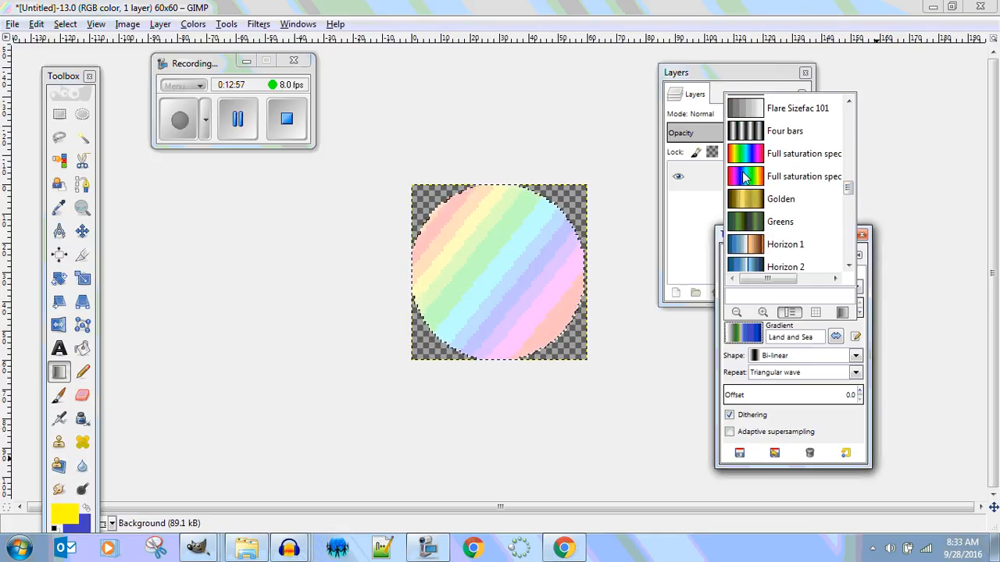
click(745, 176)
drag(427, 230, 556, 333)
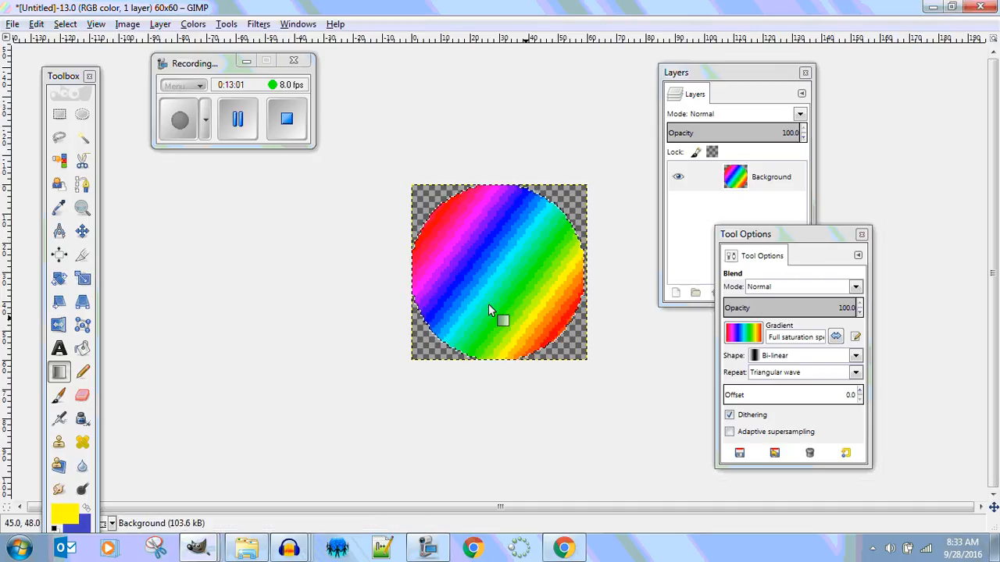
Add yellow italic Sans text RESET at 14 px in a text box about 53 × 30 px across the circle.
click(59, 349)
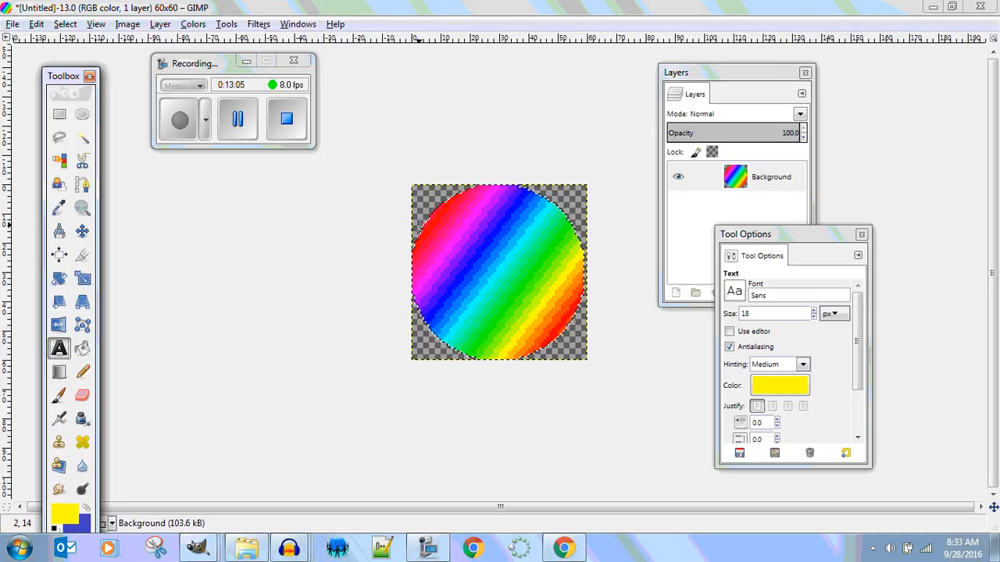
drag(421, 226, 579, 315)
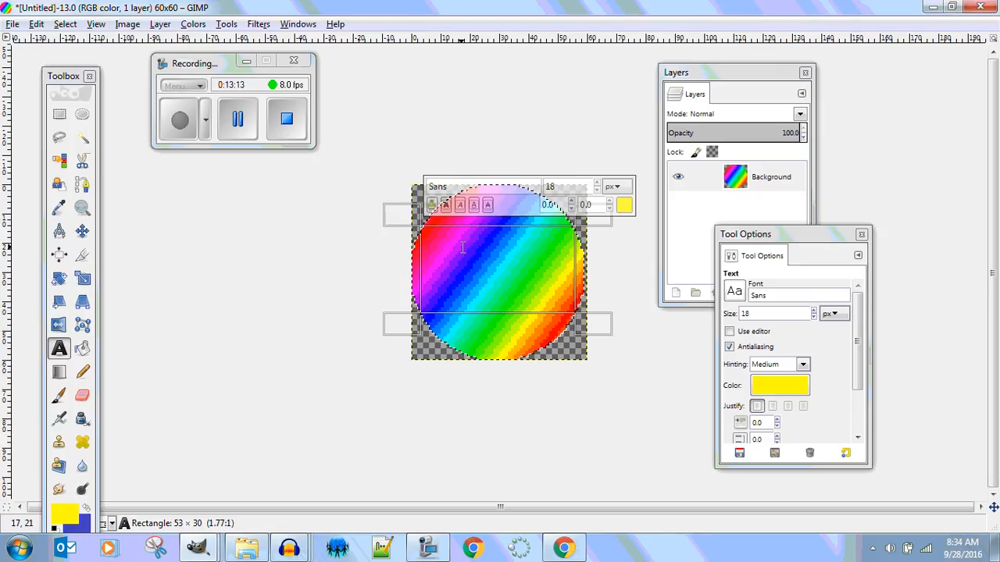
text(RESET)
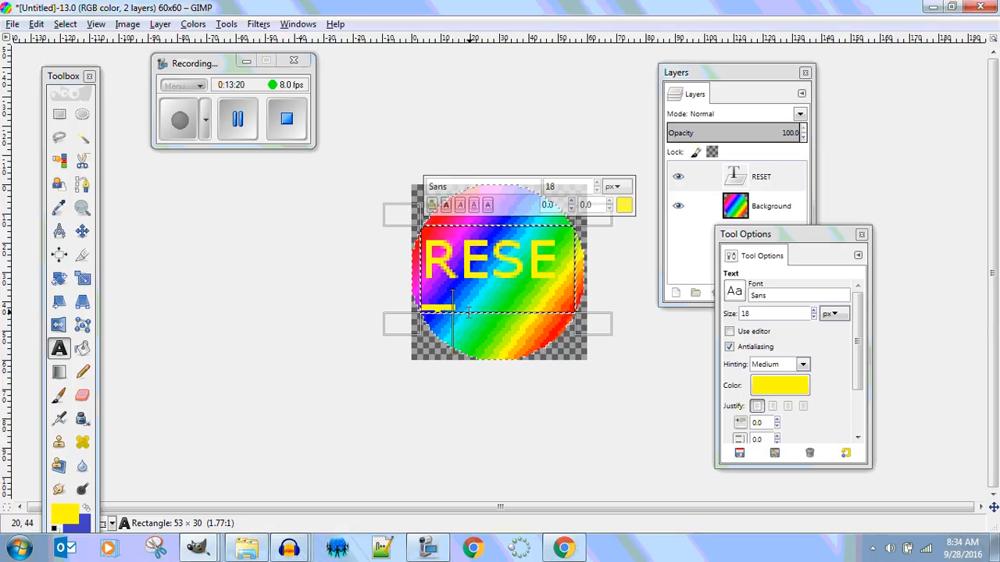
drag(434, 297, 426, 269)
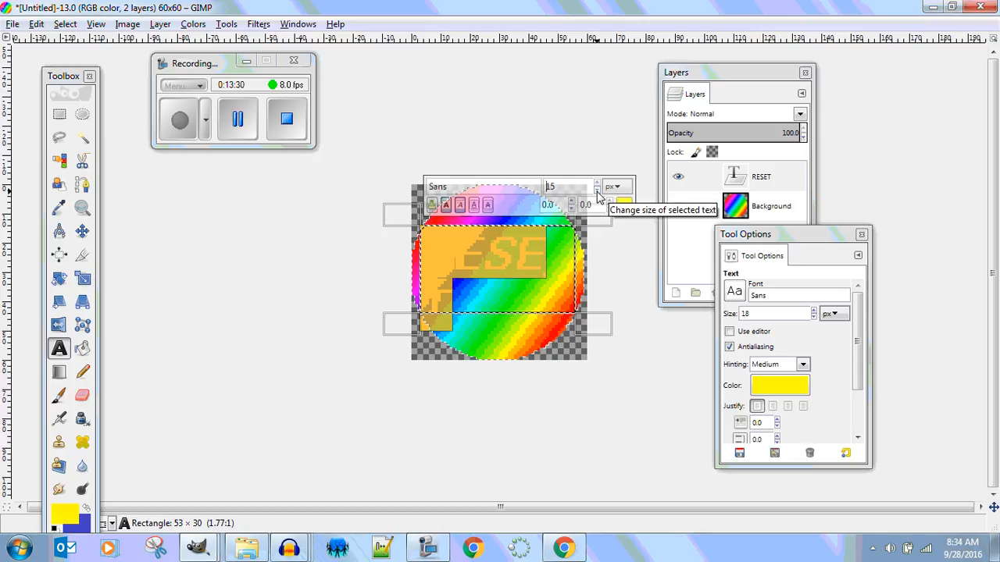
click(597, 191)
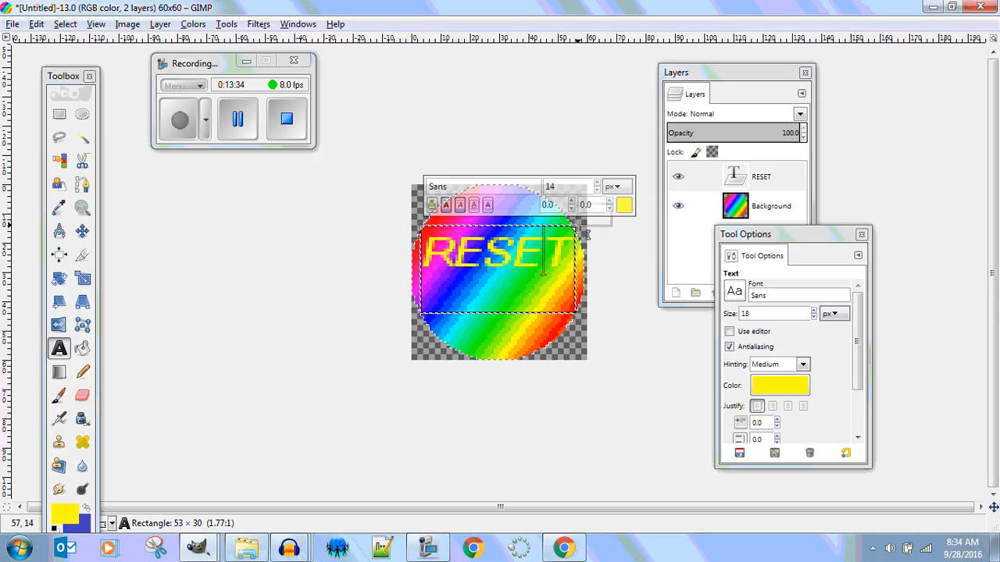
Lower the upper edge of the RESET text box to make it about 53 × 22 px and recolour the text white (ffffff).
drag(586, 234, 412, 273)
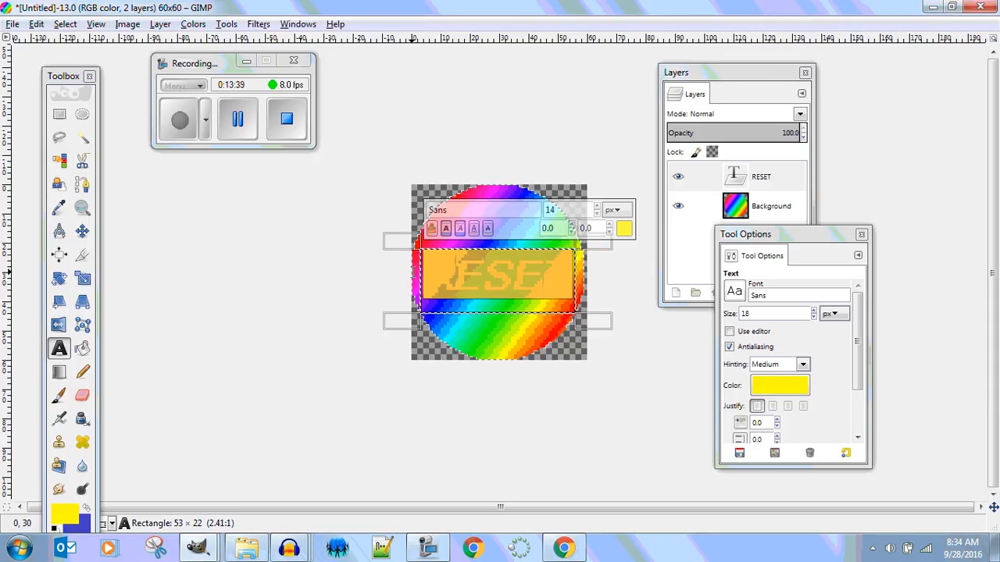
click(625, 228)
click(334, 249)
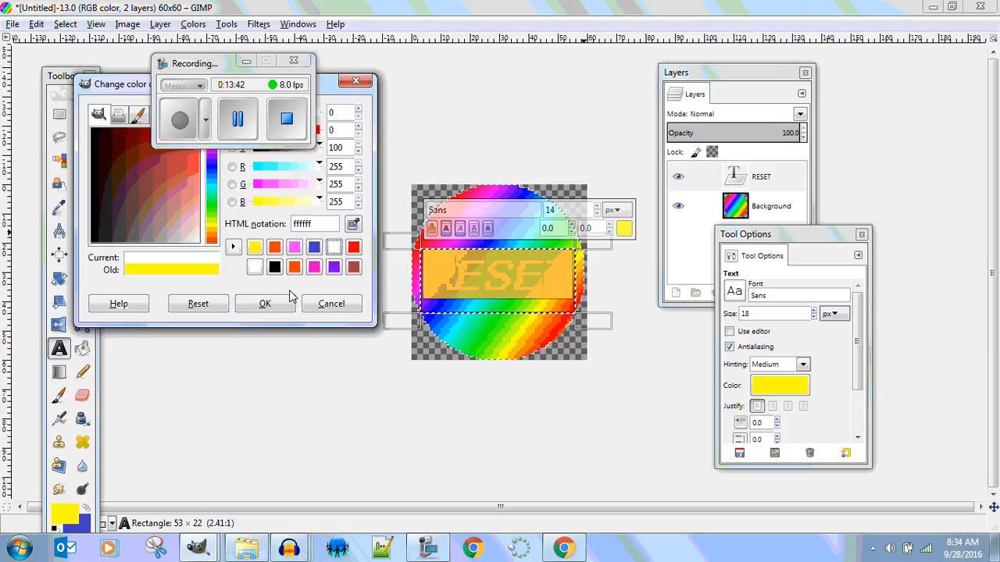
click(265, 304)
click(367, 159)
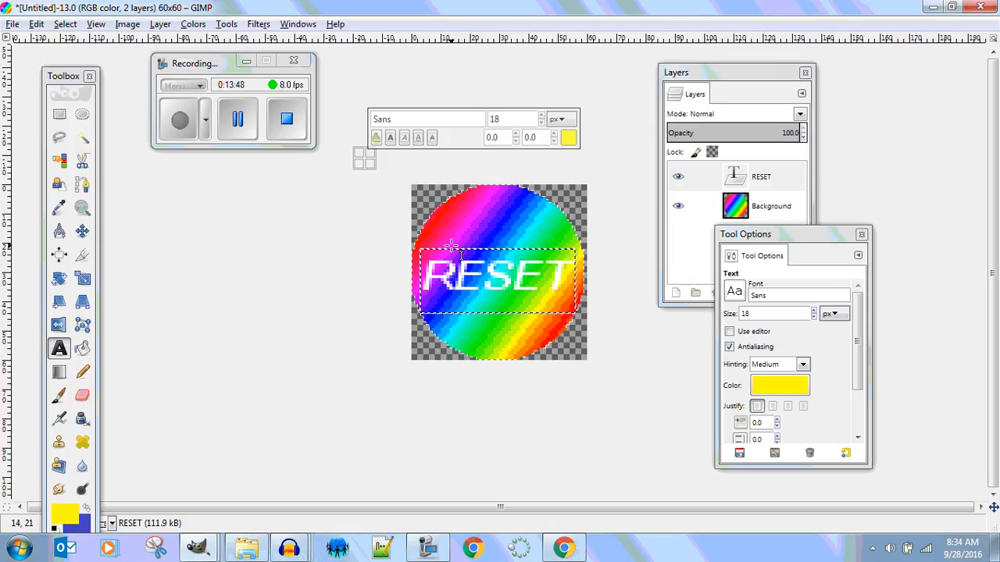
Export the image as resetbutton.png to the Picture Pool 1.2.1 folder, keeping the offered PNG options.
click(15, 24)
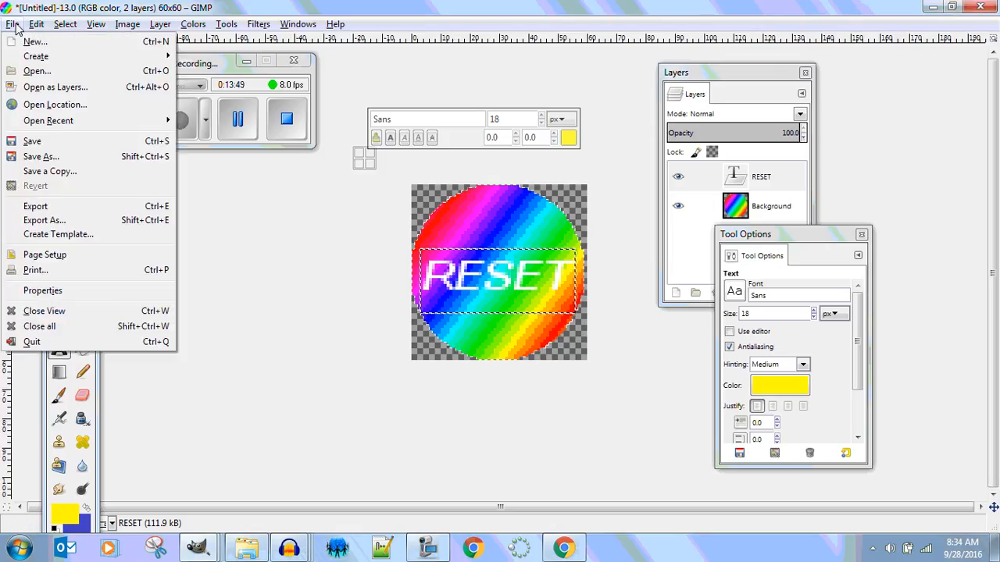
click(67, 221)
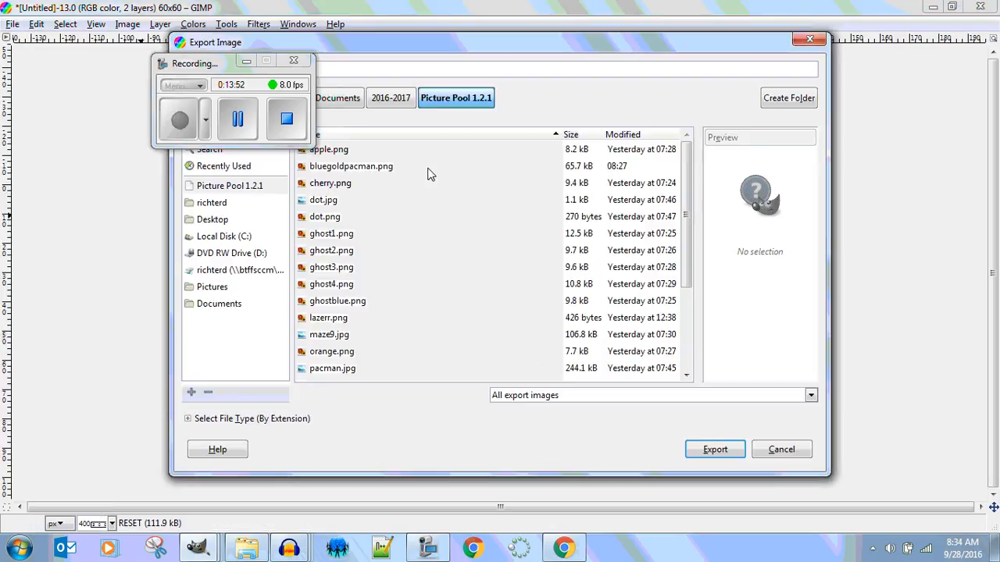
drag(206, 66, 71, 107)
drag(317, 72, 196, 70)
text(res)
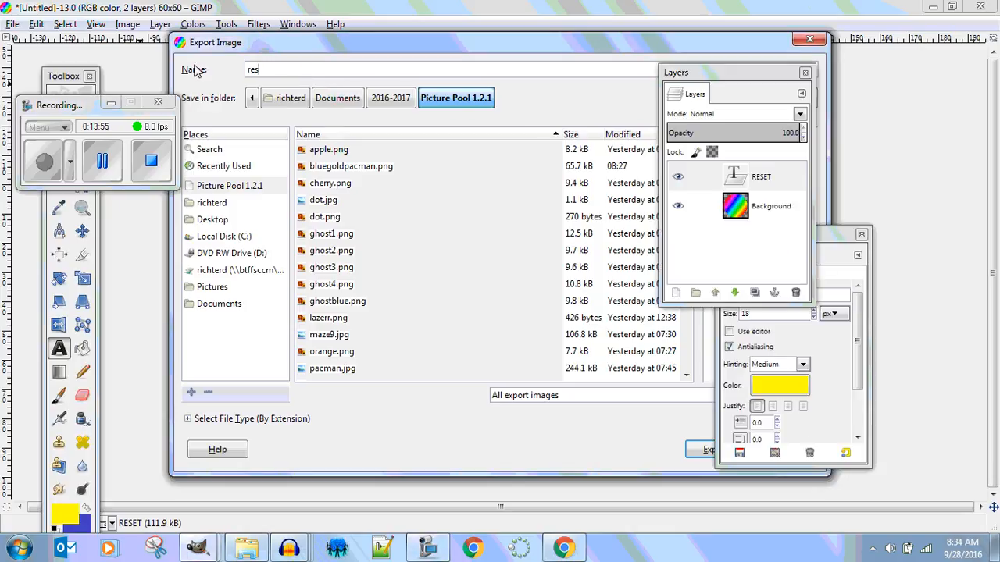
text(etbutto)
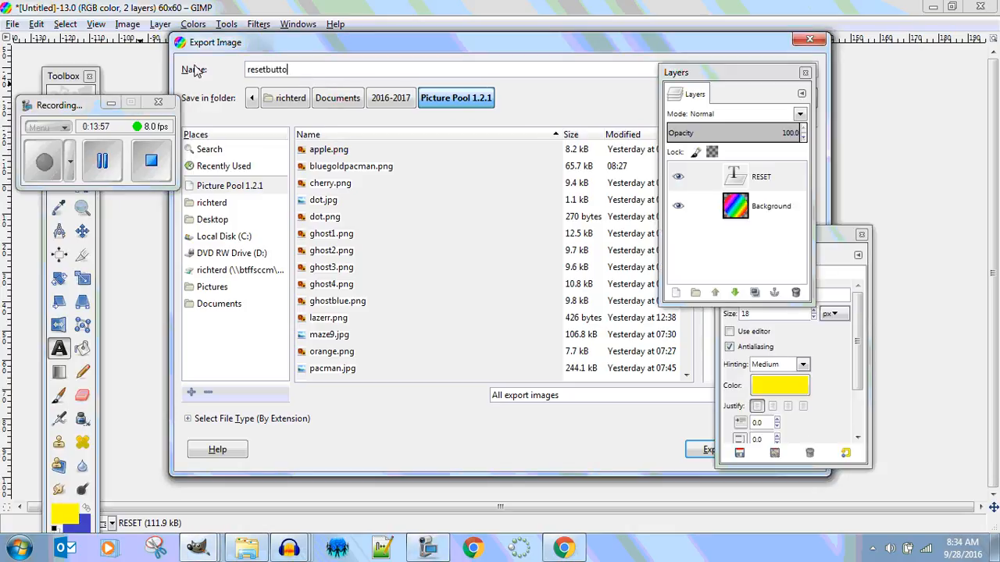
text(n.png)
key(Return)
click(505, 411)
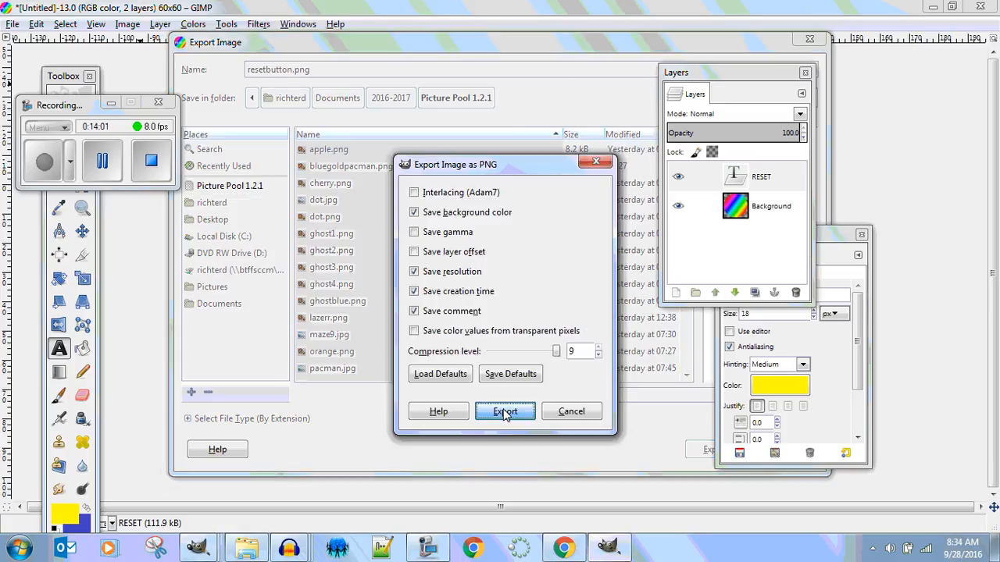